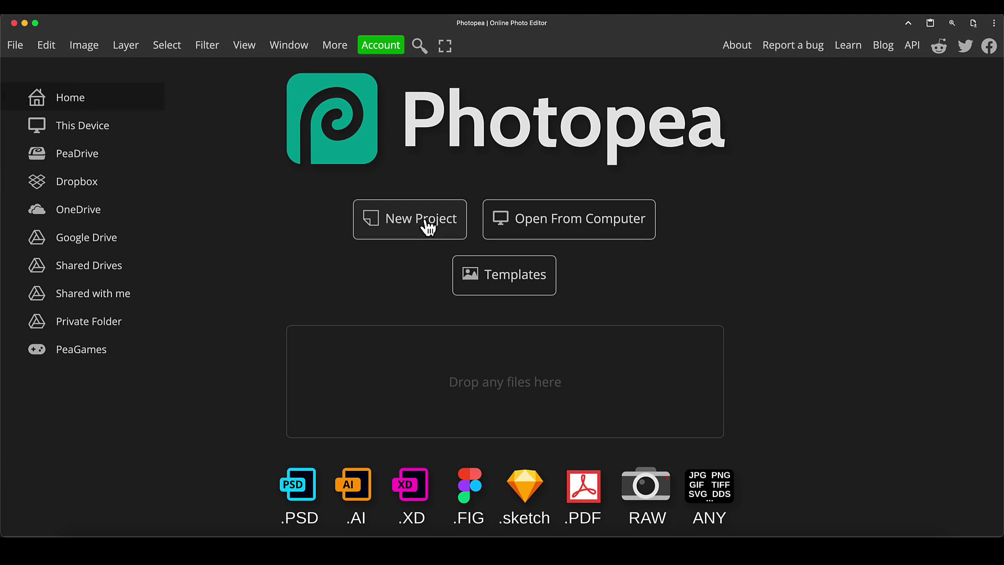
Step: Create a blank white 1920 × 1080 document from the New Project preset
click(427, 228)
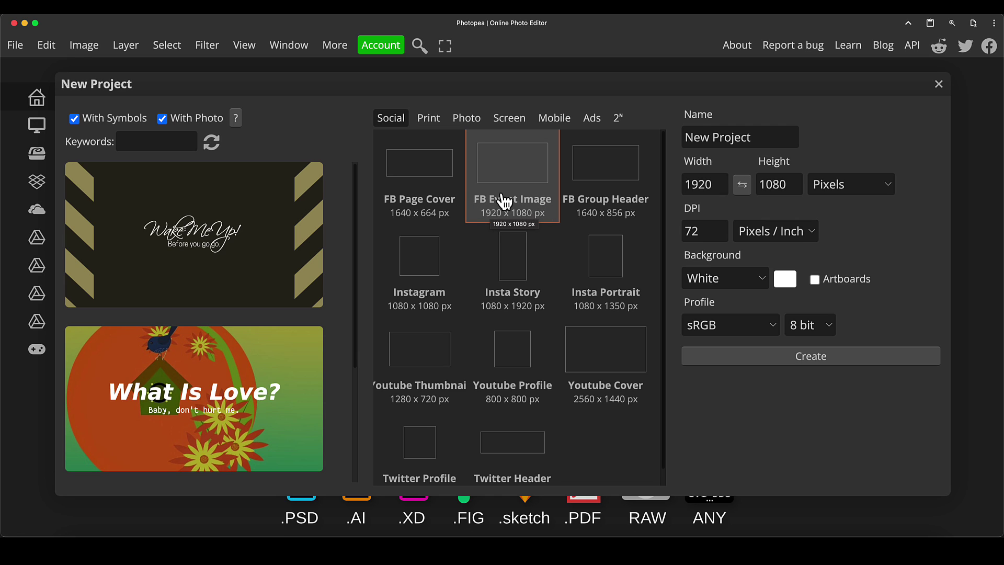
click(760, 355)
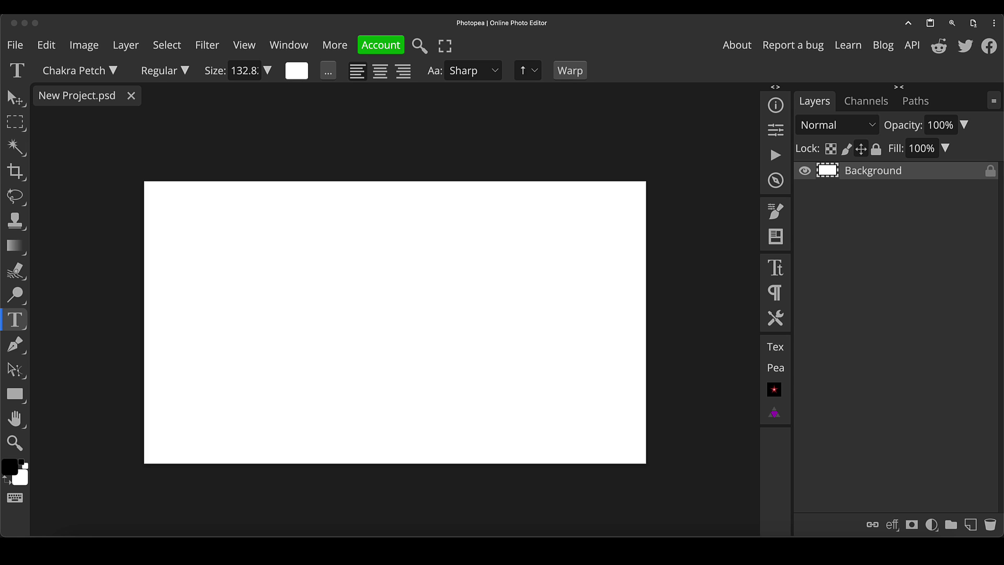
Step: Open the suited man, smiling man and shouting woman photos as separate documents
drag(755, 197, 172, 97)
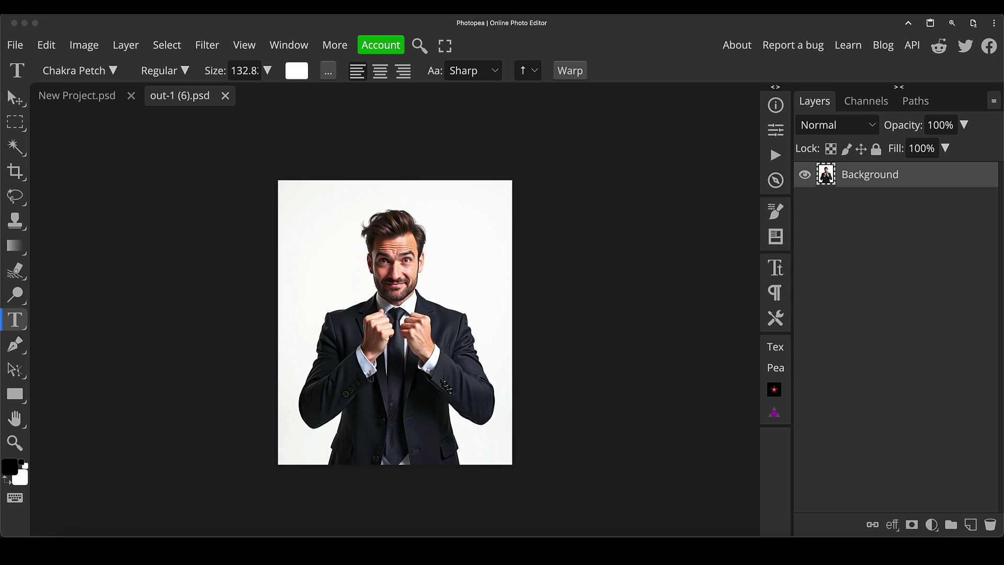
drag(533, 162, 253, 103)
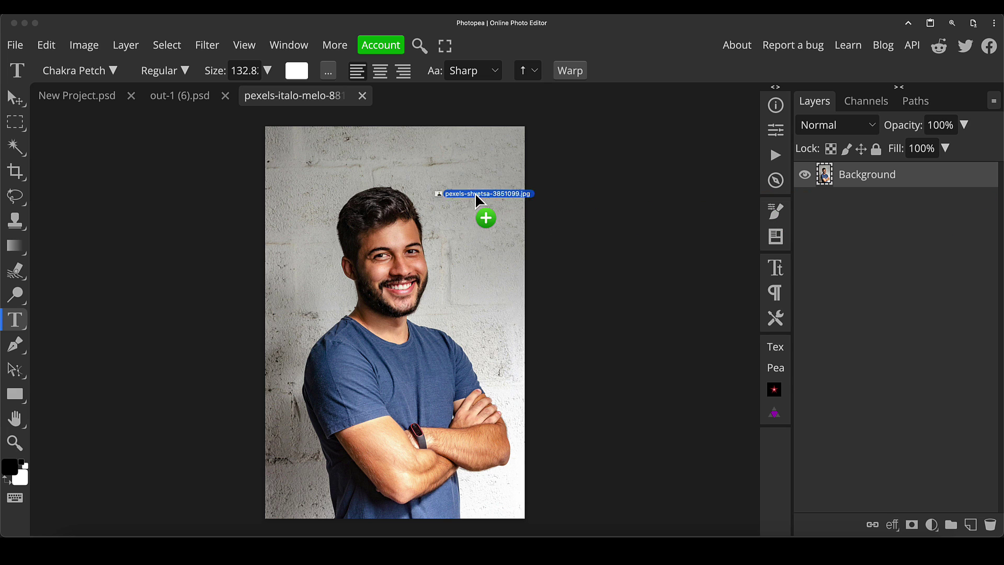
drag(475, 193, 402, 104)
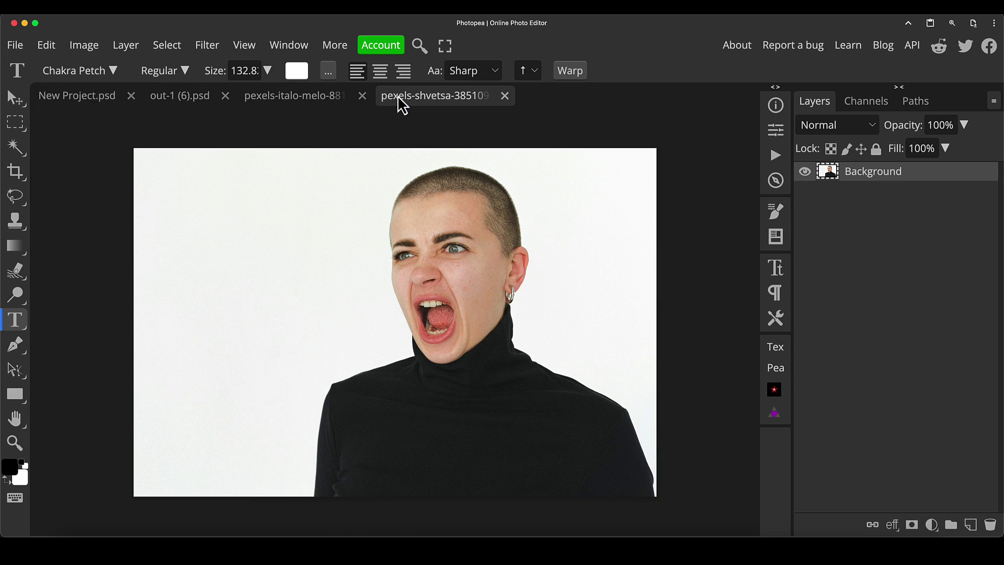
click(269, 104)
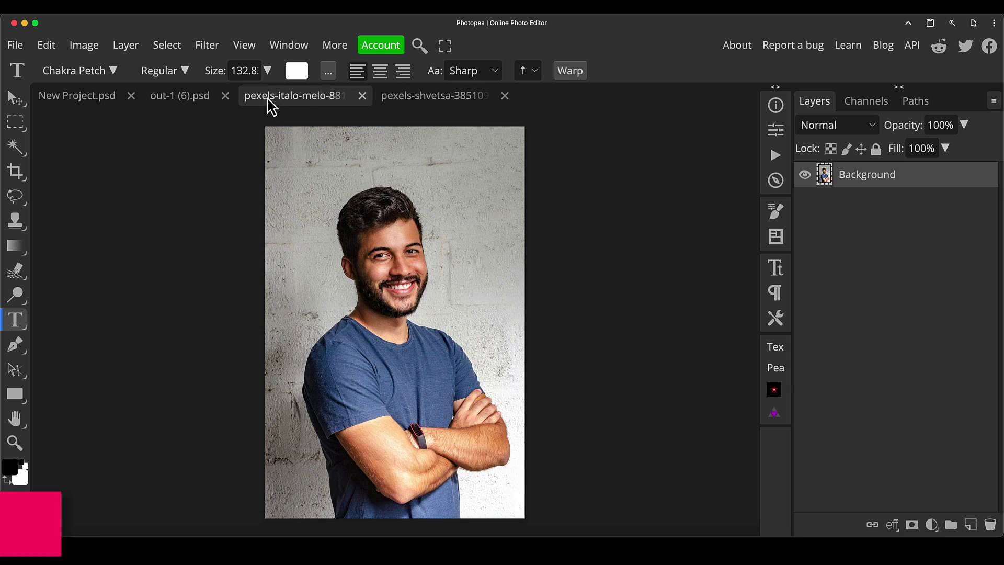
click(453, 105)
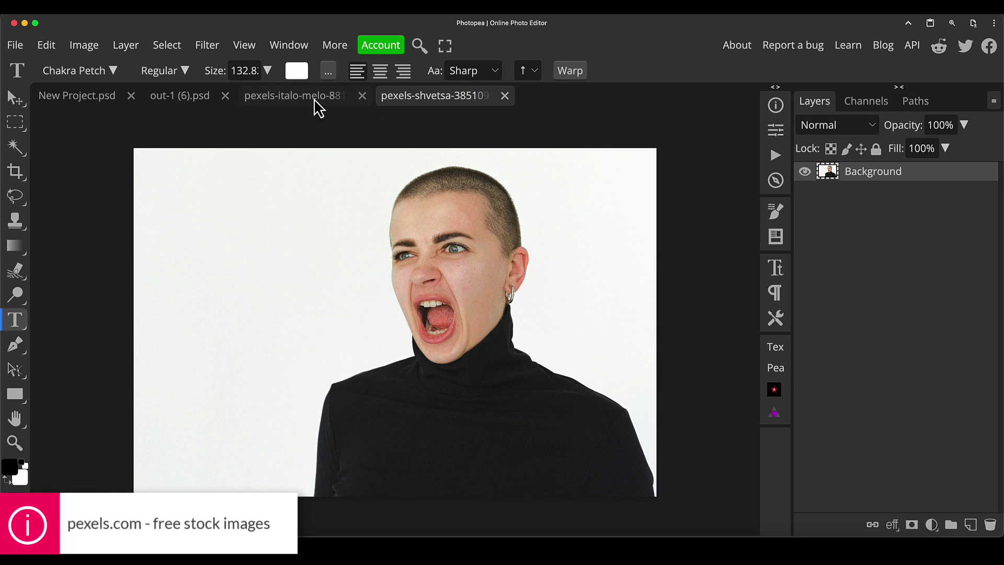
click(267, 99)
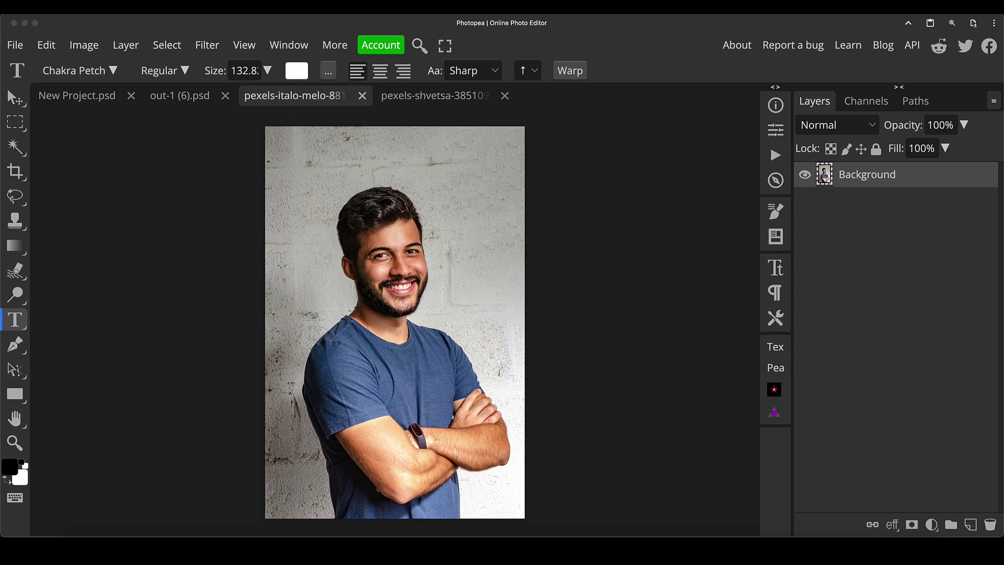
Step: Open the stock-ticker and banknotes images, then return to New Project.psd
drag(970, 199, 538, 101)
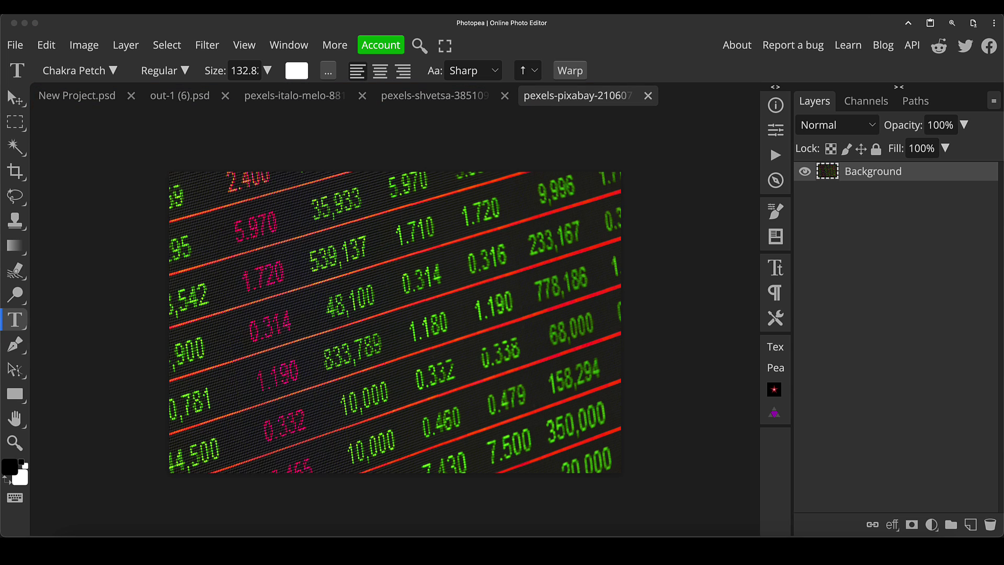
drag(970, 199, 690, 100)
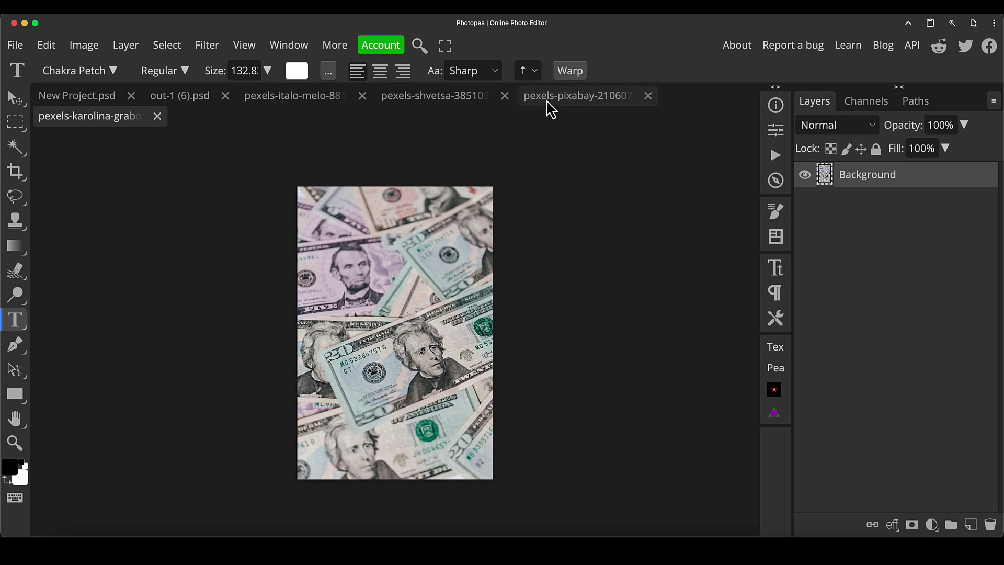
click(583, 100)
click(457, 101)
click(285, 101)
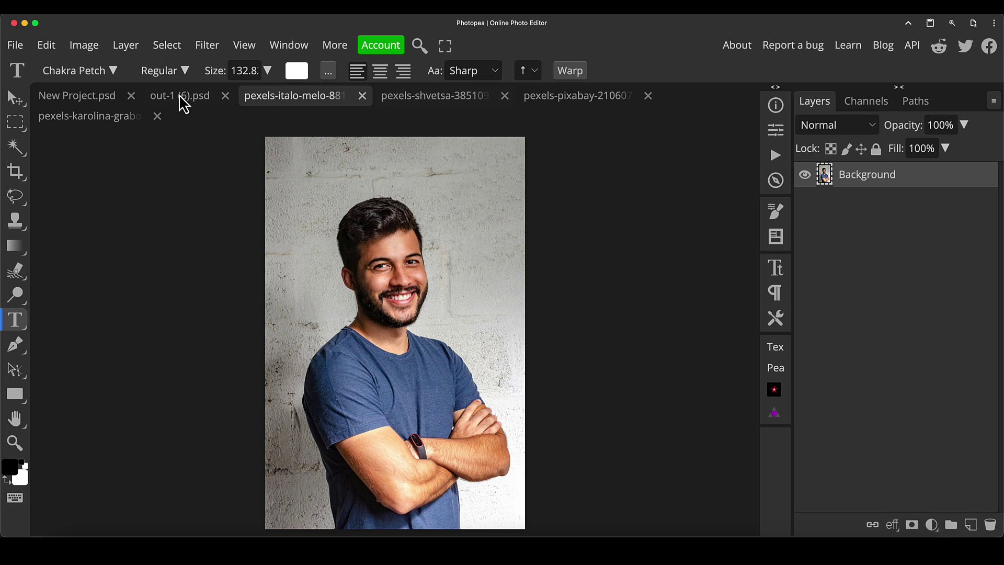
click(178, 100)
click(73, 98)
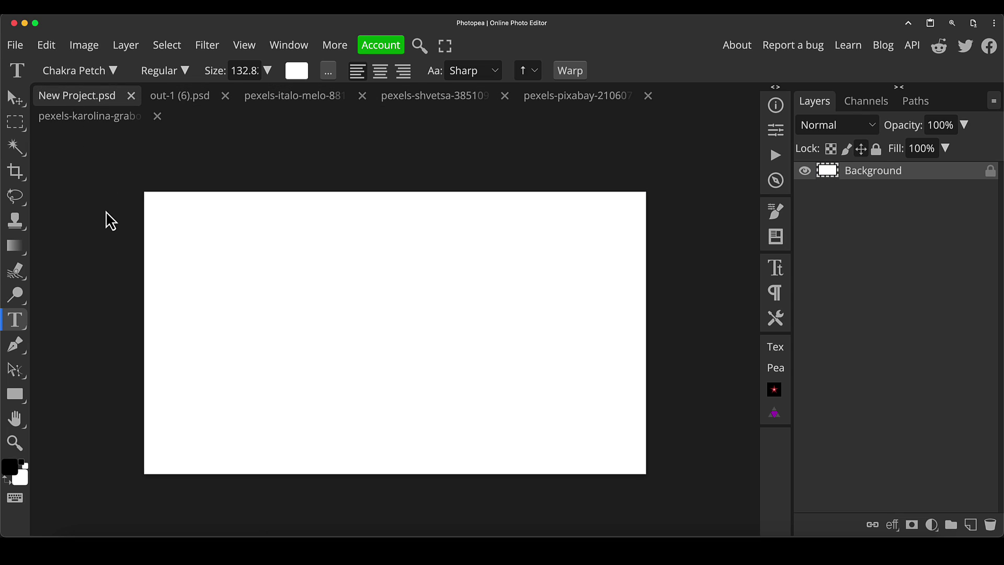
Step: Add a vertical guide at 13.333 in down the canvas centre, with rulers shown only while placing it
key(ctrl+r)
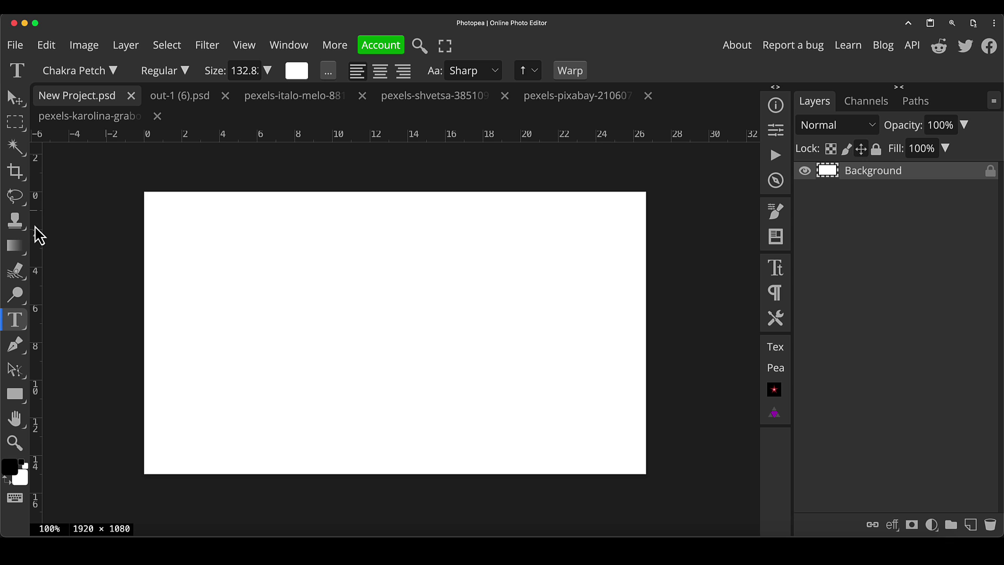
drag(36, 233, 397, 251)
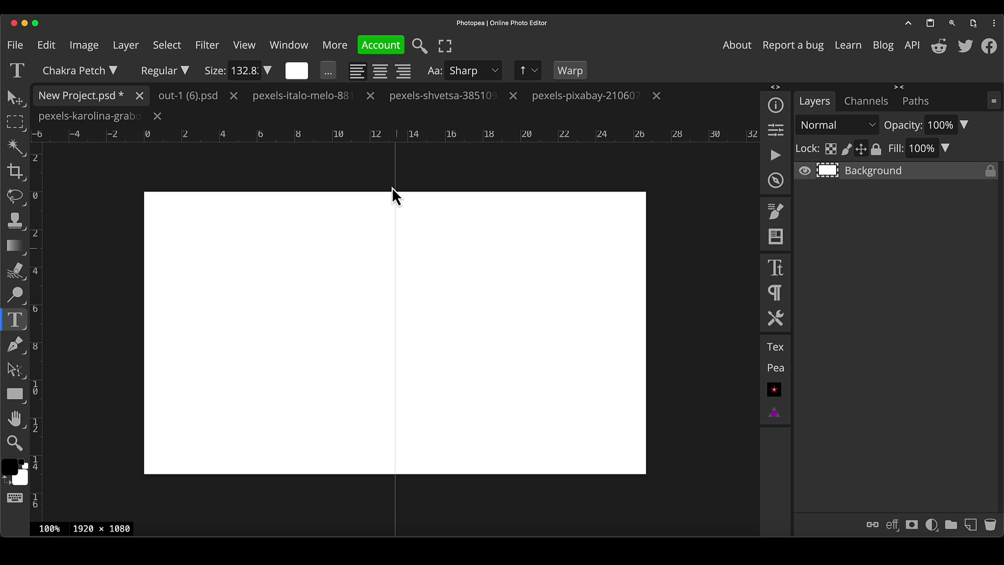
key(ctrl+r)
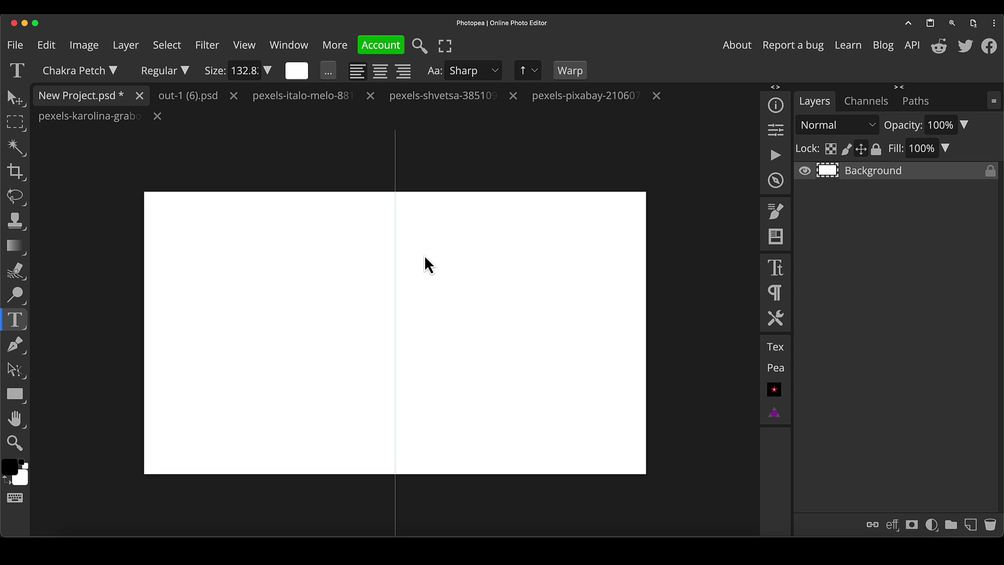
Step: Select the suited man with Magic Wand's Select Subject and mask out his white background
click(184, 108)
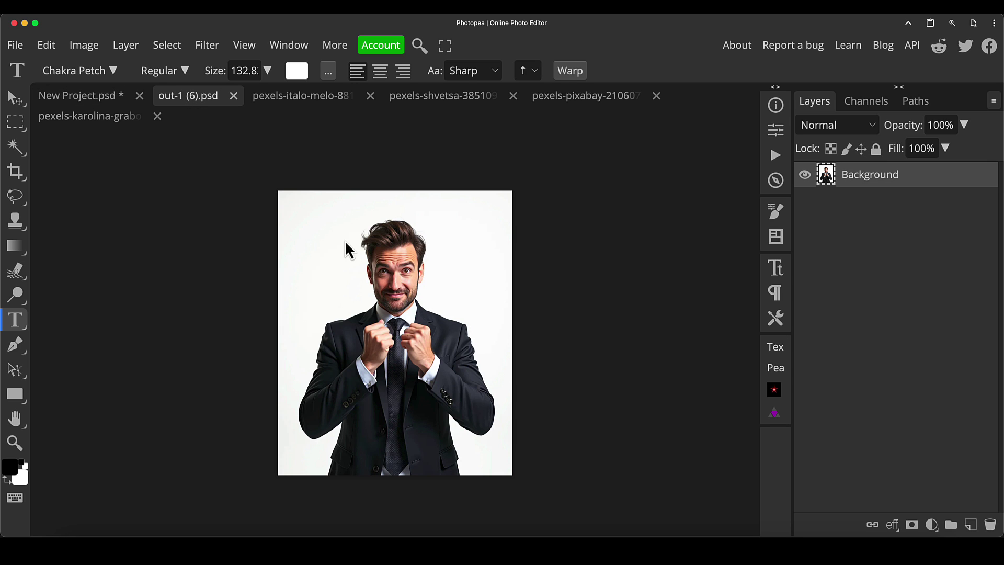
key(z)
scroll(398, 311, up, 3)
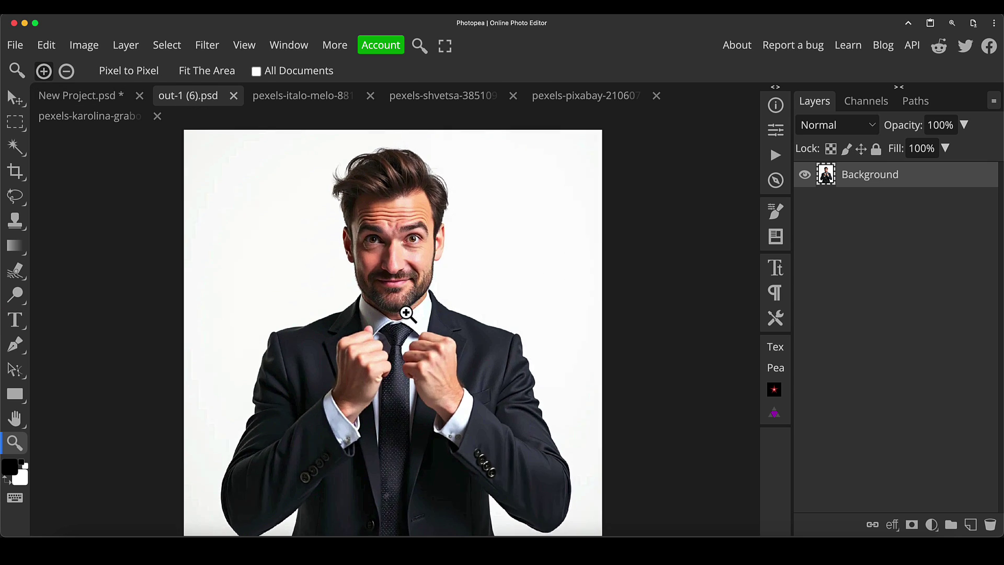
scroll(398, 311, down, 1)
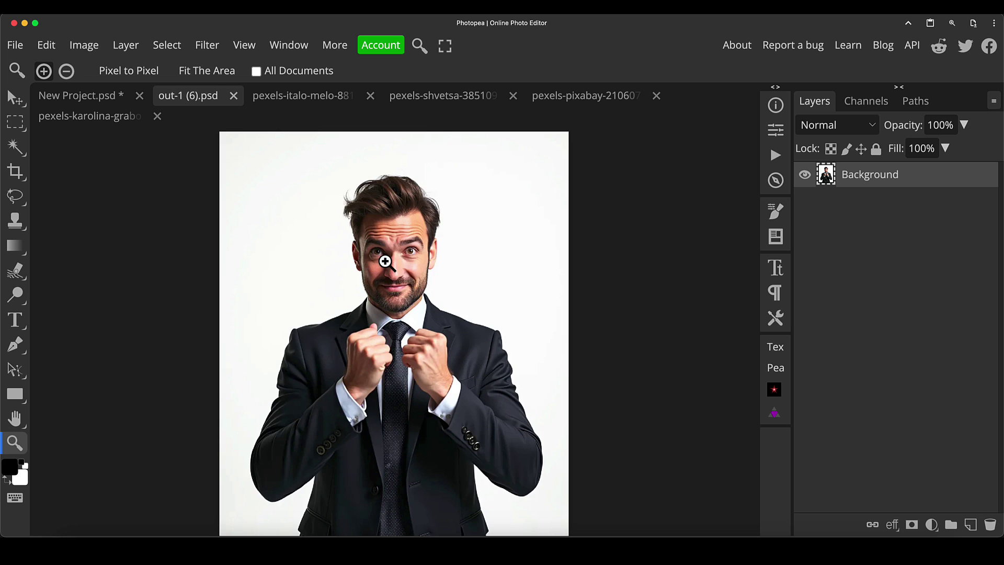
key(w)
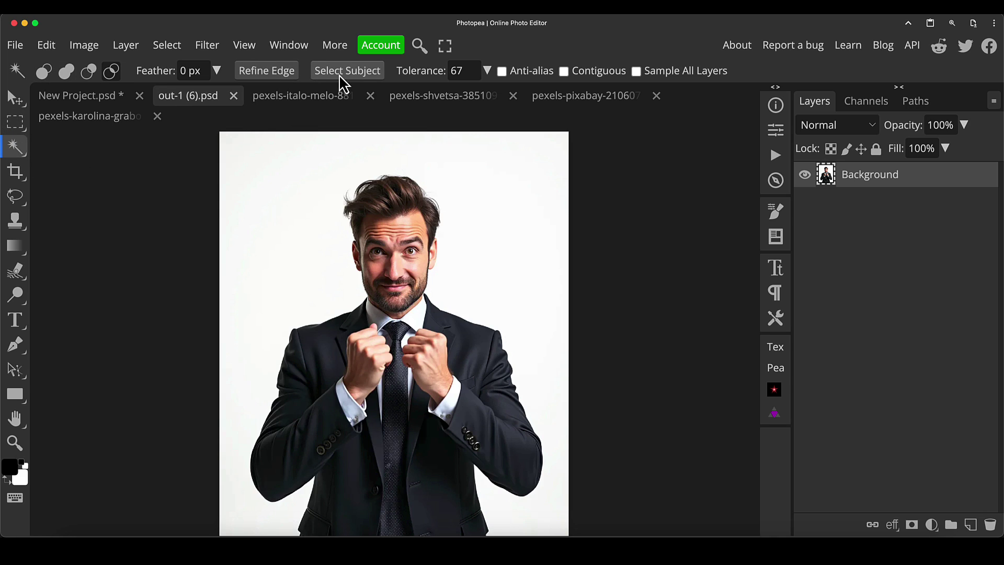
click(15, 154)
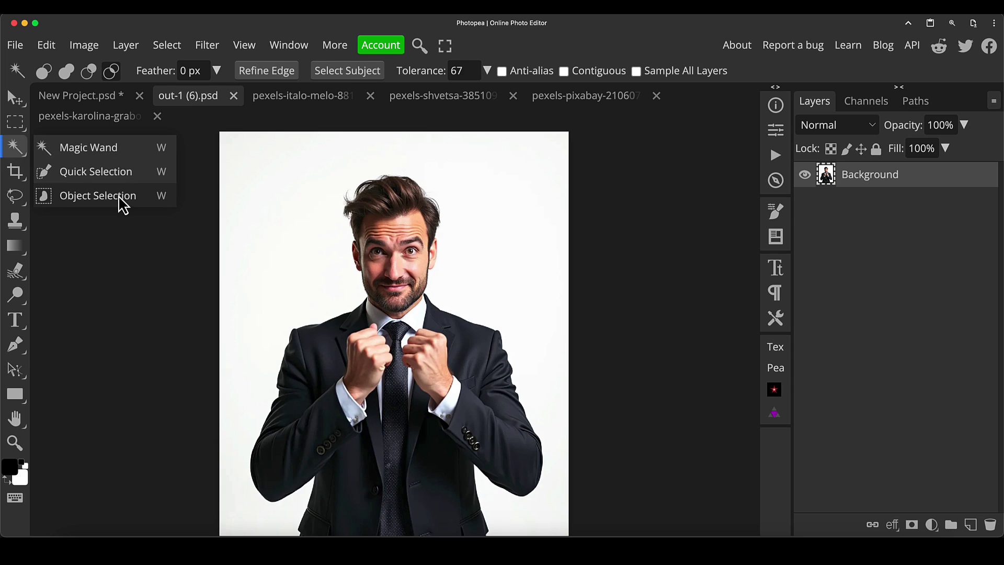
click(14, 152)
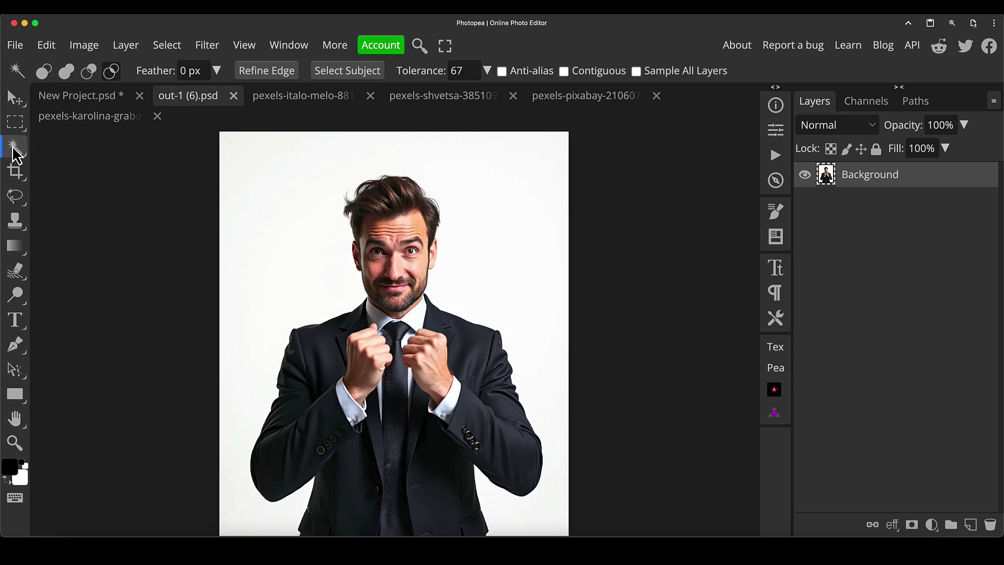
click(339, 71)
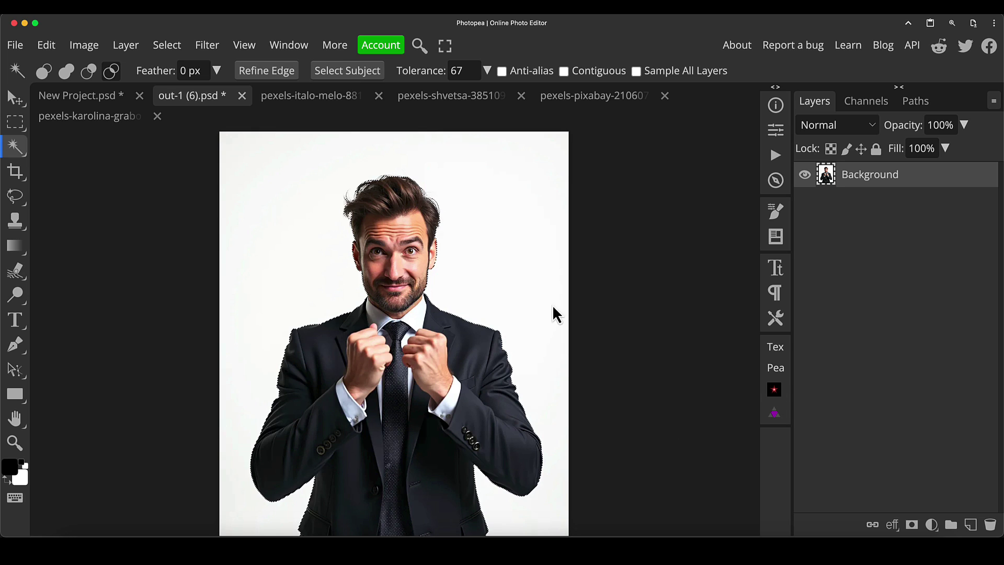
click(911, 526)
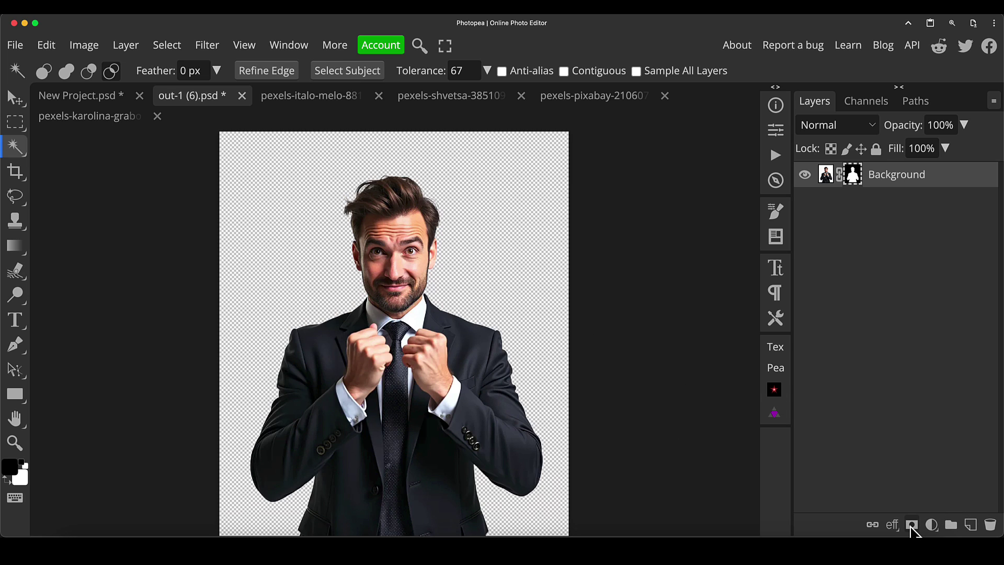
click(827, 179)
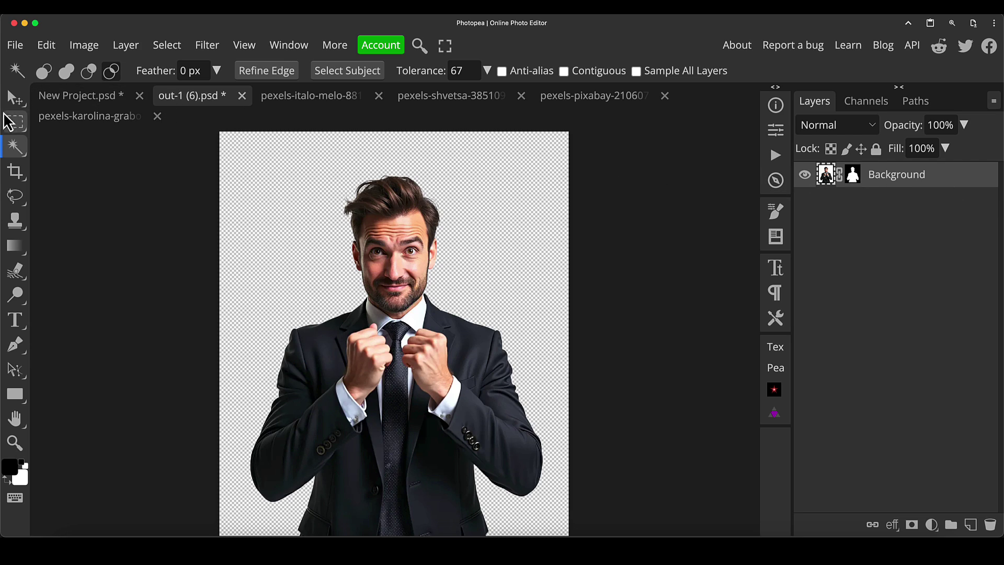
click(68, 97)
Step: Bring the cut-out man into the project, centre him on the guide, and name the layer 'centre'
drag(843, 240, 655, 322)
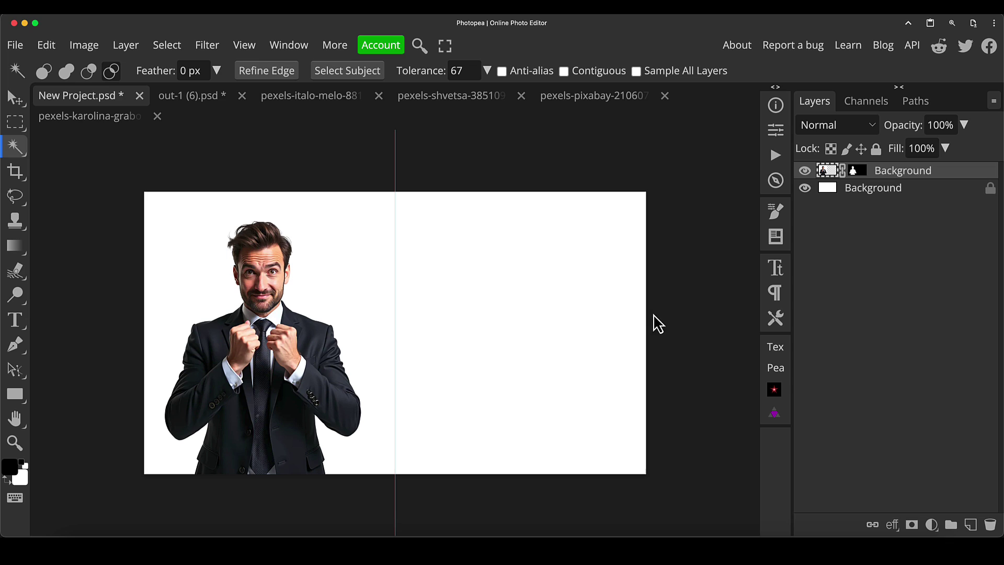
key(v)
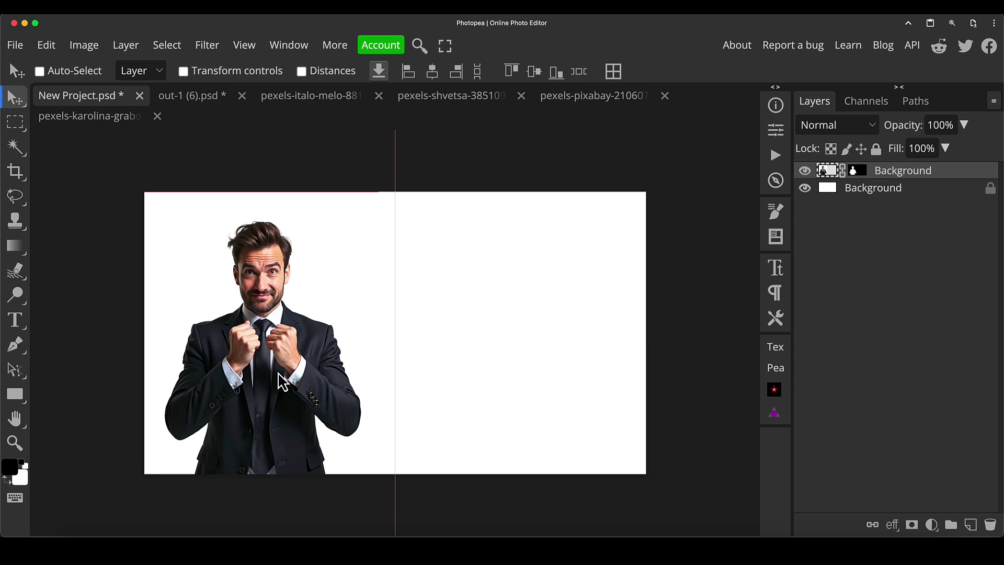
drag(282, 382, 416, 379)
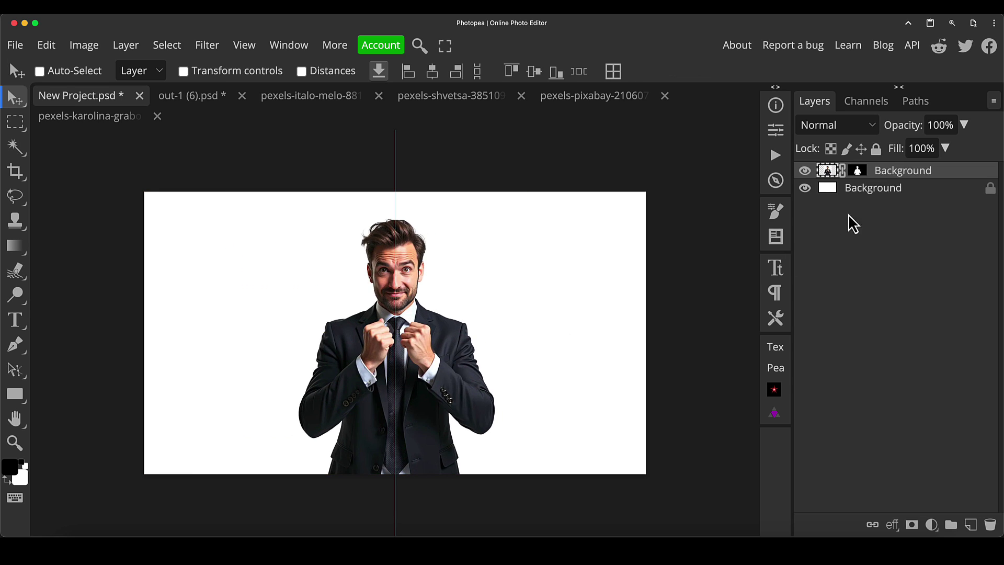
double_click(901, 172)
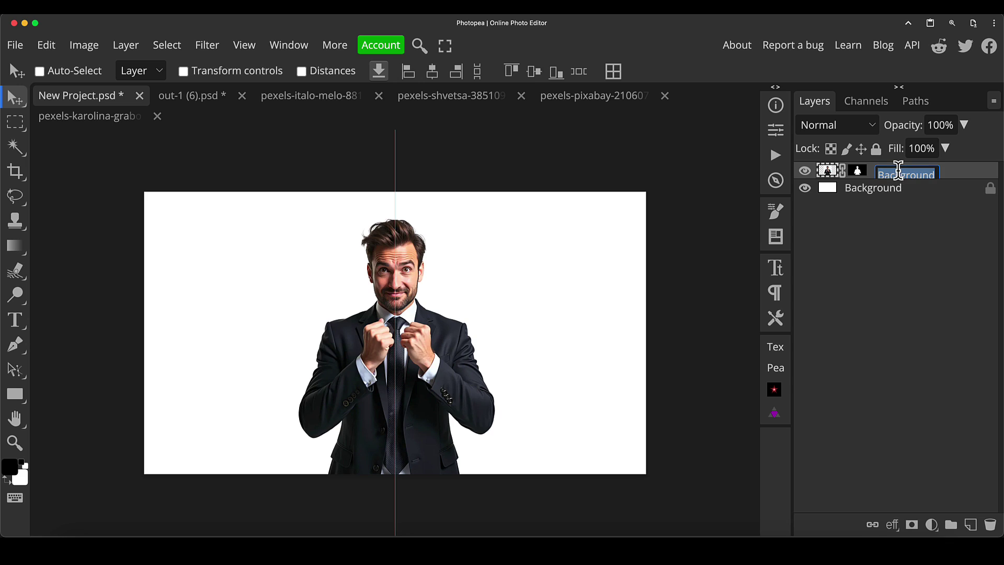
text(cen)
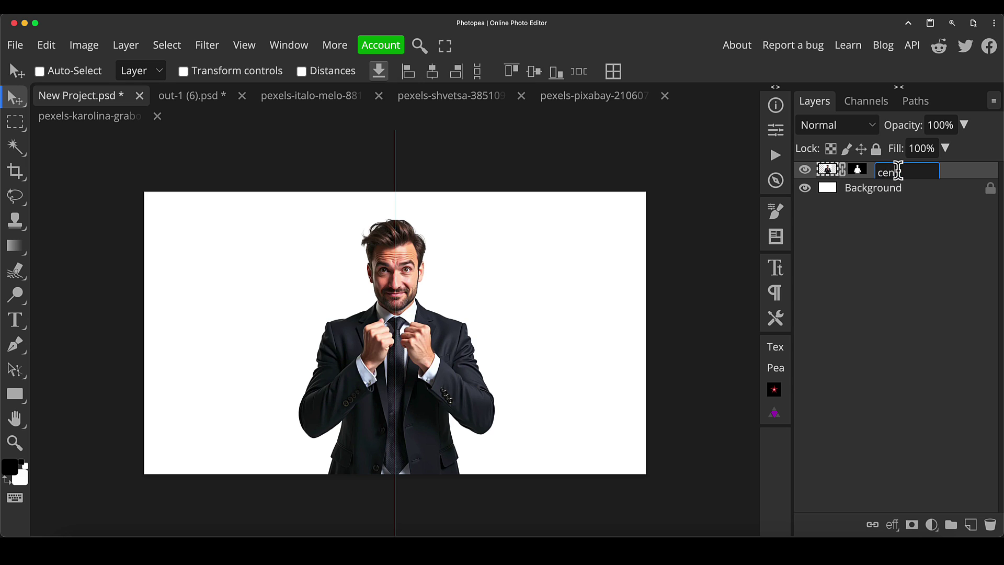
text(tre)
key(Return)
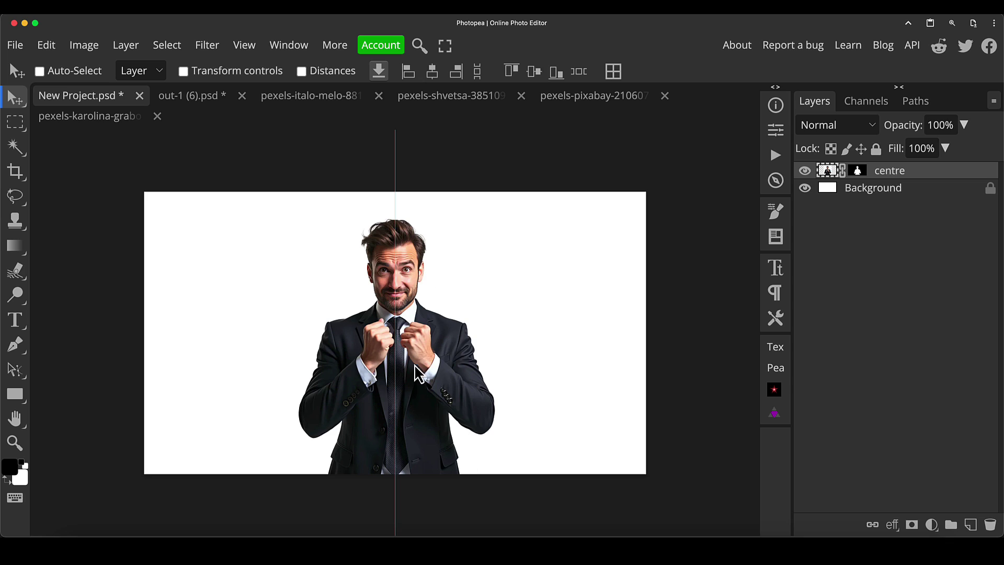
mouse_move(423, 372)
mouse_down()
mouse_move(423, 417)
mouse_move(423, 390)
mouse_up()
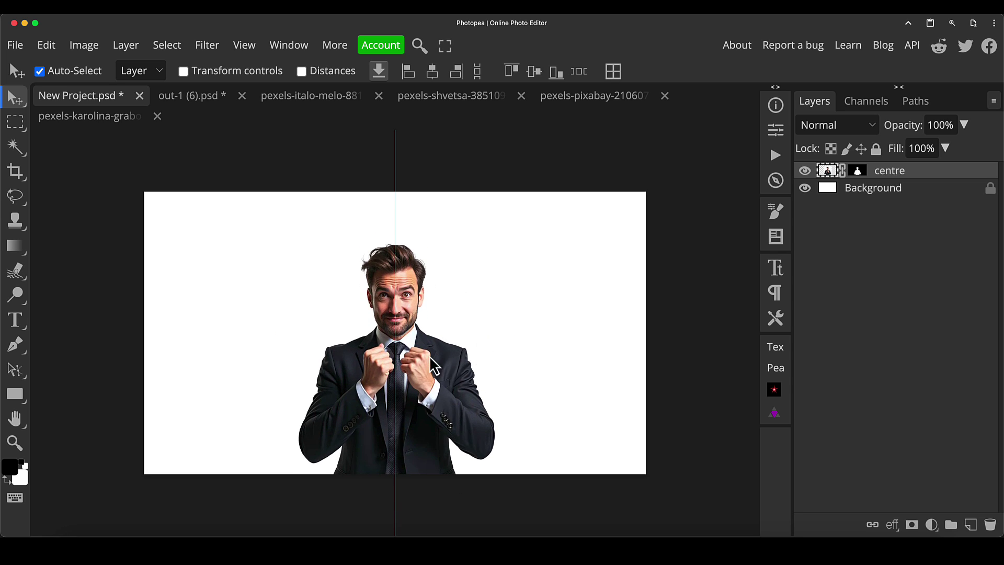
Step: Scale the centre layer up to about 178.6% so he fills the canvas height
key(ctrl+t)
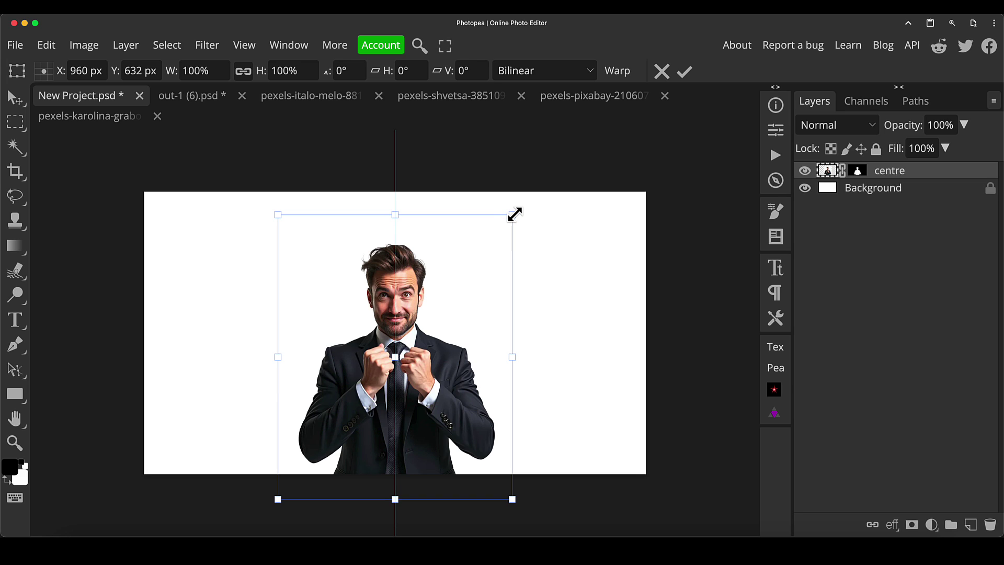
drag(515, 214, 688, 115)
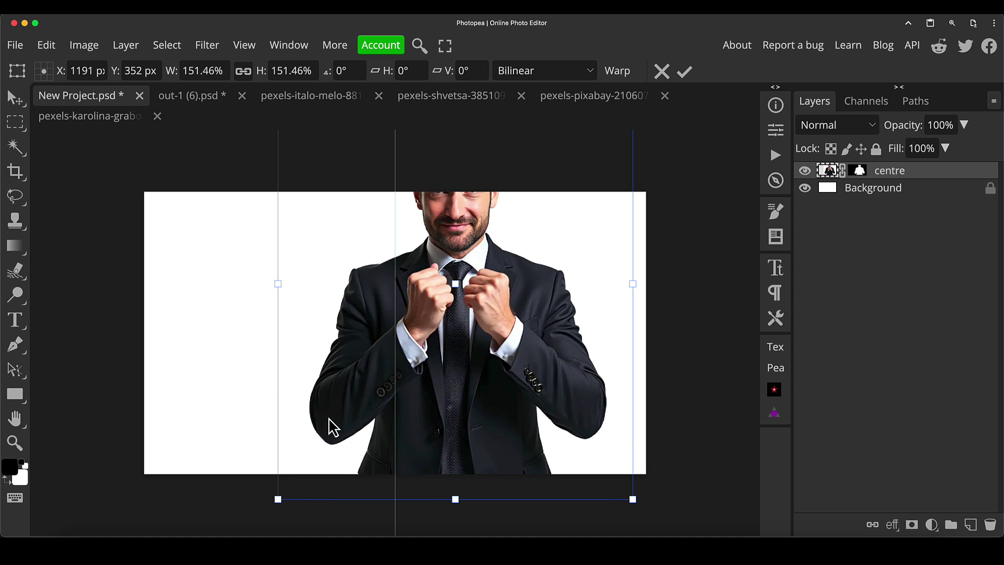
drag(275, 497, 213, 564)
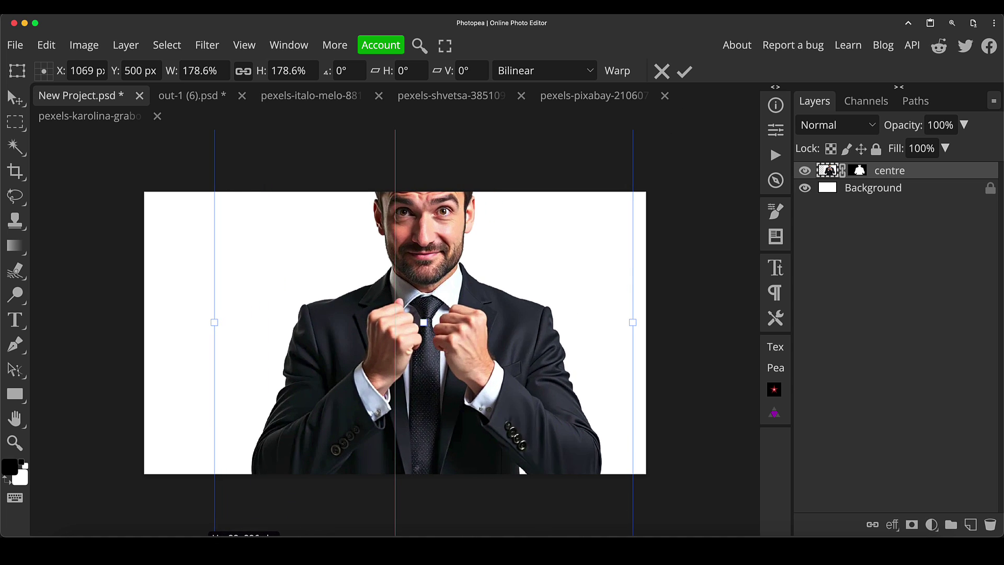
drag(520, 326, 488, 408)
key(Return)
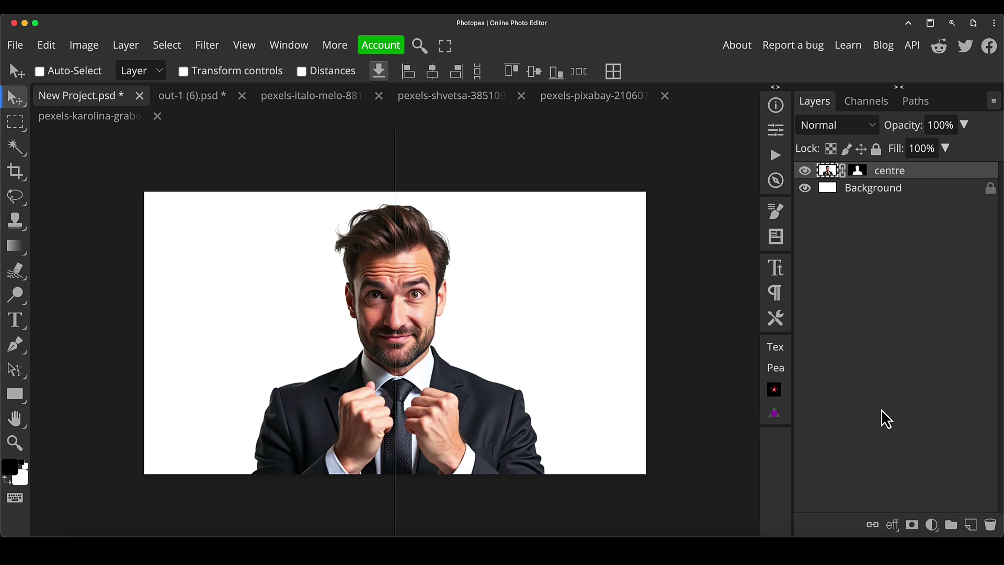
Step: Cut the smiling man out of his photo using Select Subject and a layer mask
click(828, 188)
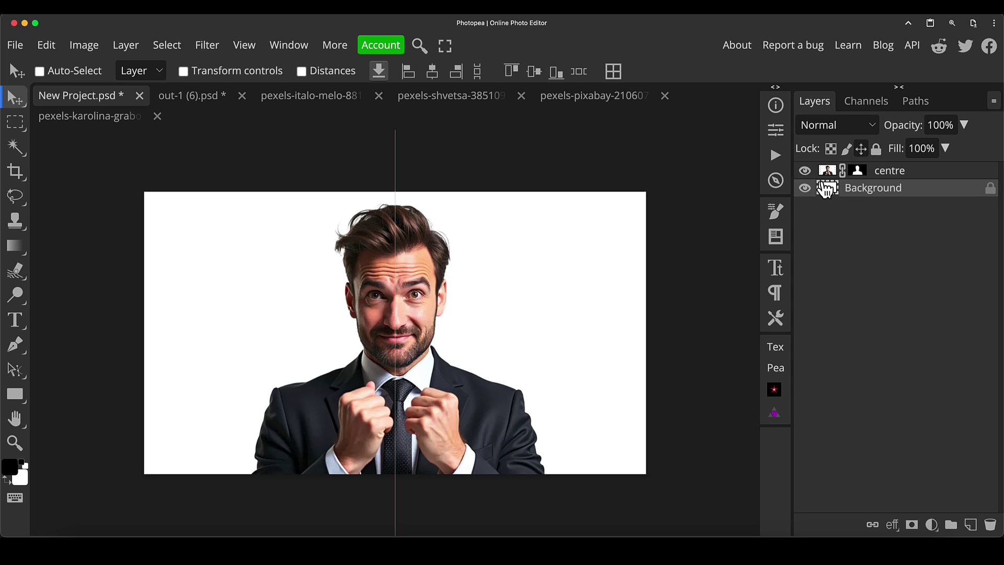
click(324, 96)
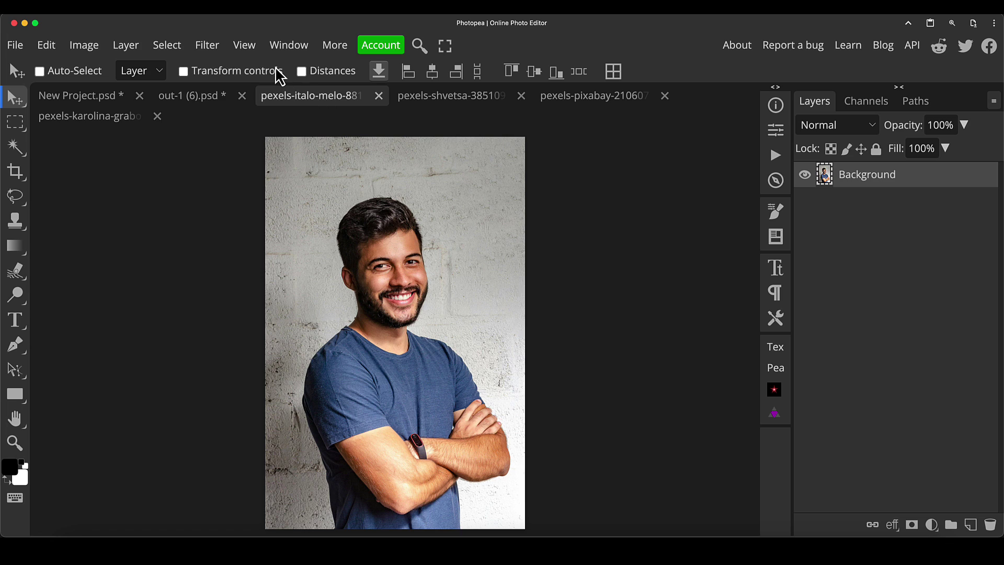
key(w)
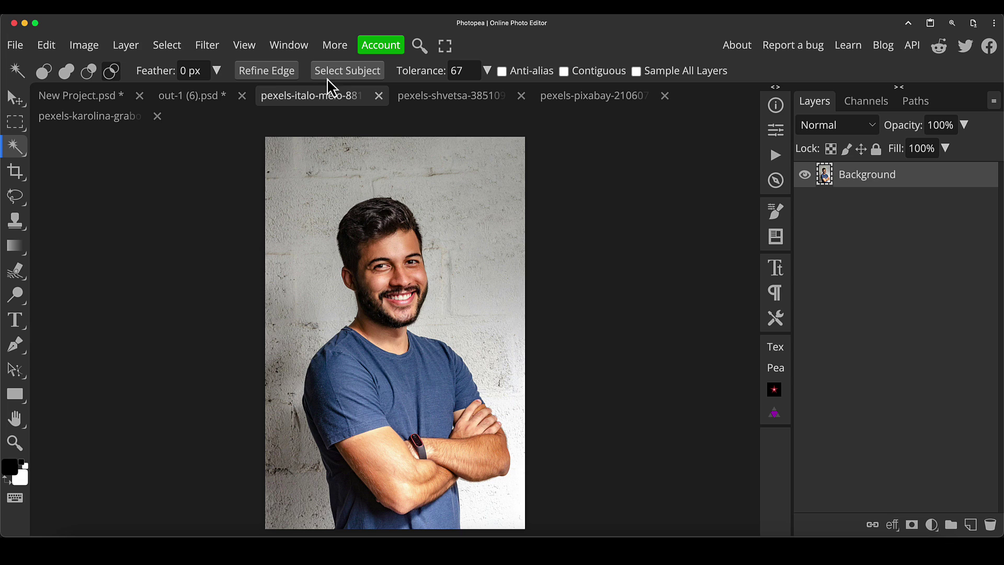
click(348, 71)
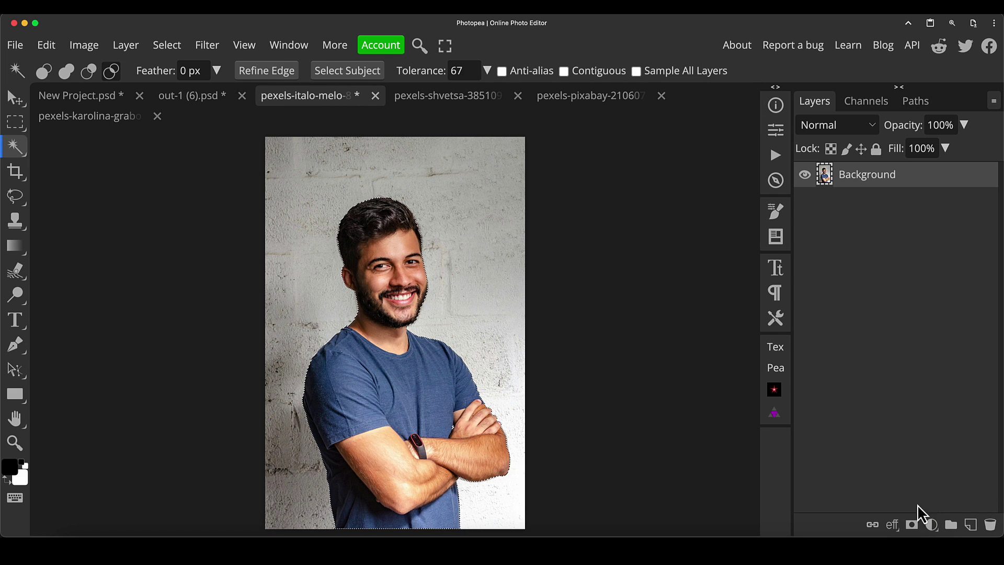
click(912, 525)
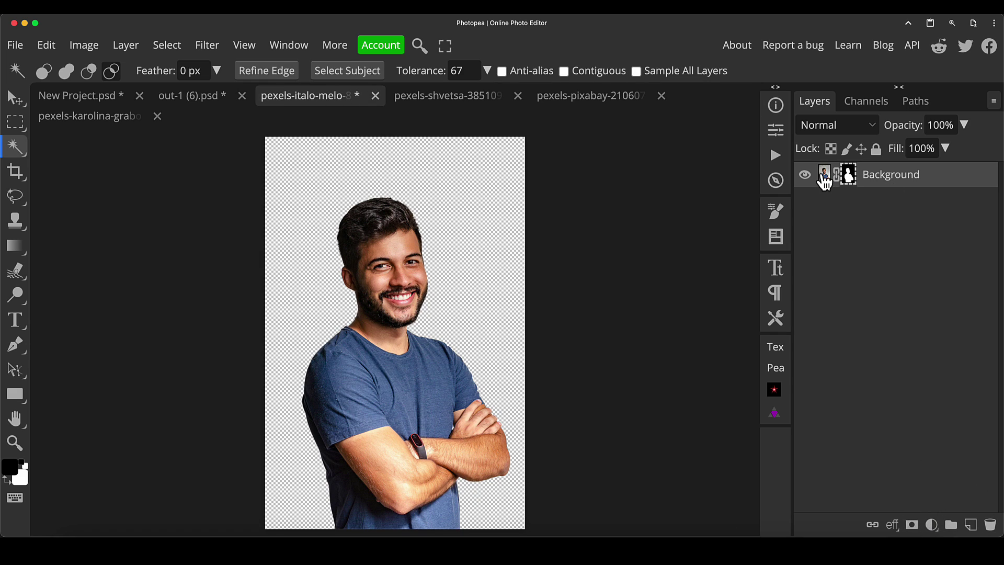
click(825, 177)
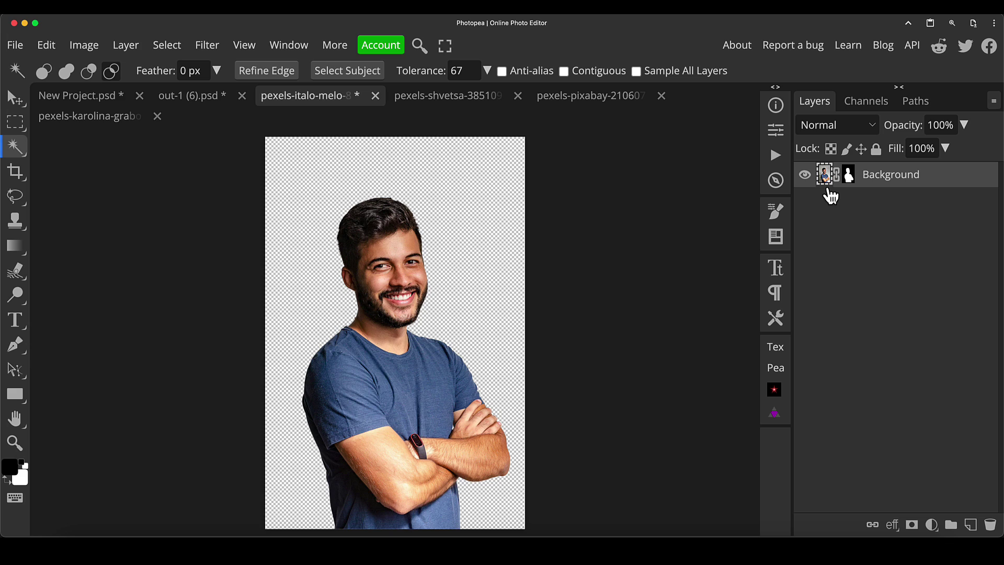
Step: Paste the masked smiling man into the project on the right, behind the central man
click(42, 49)
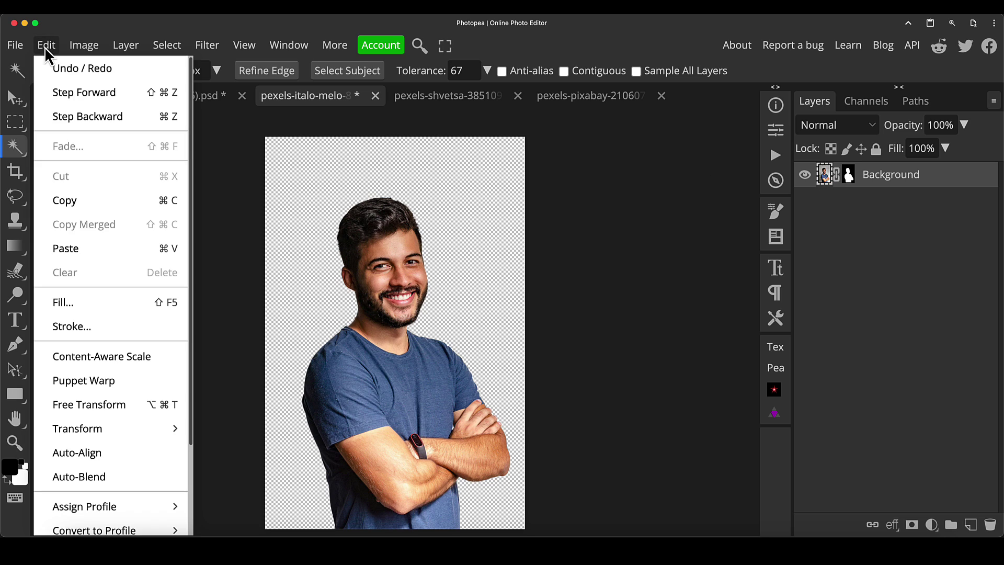
click(659, 219)
click(96, 99)
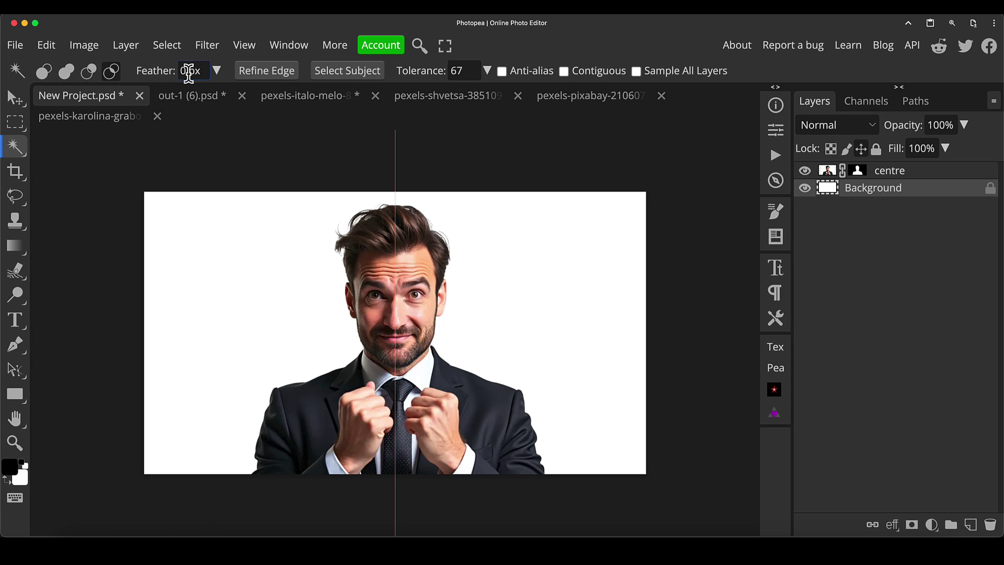
key(super+v)
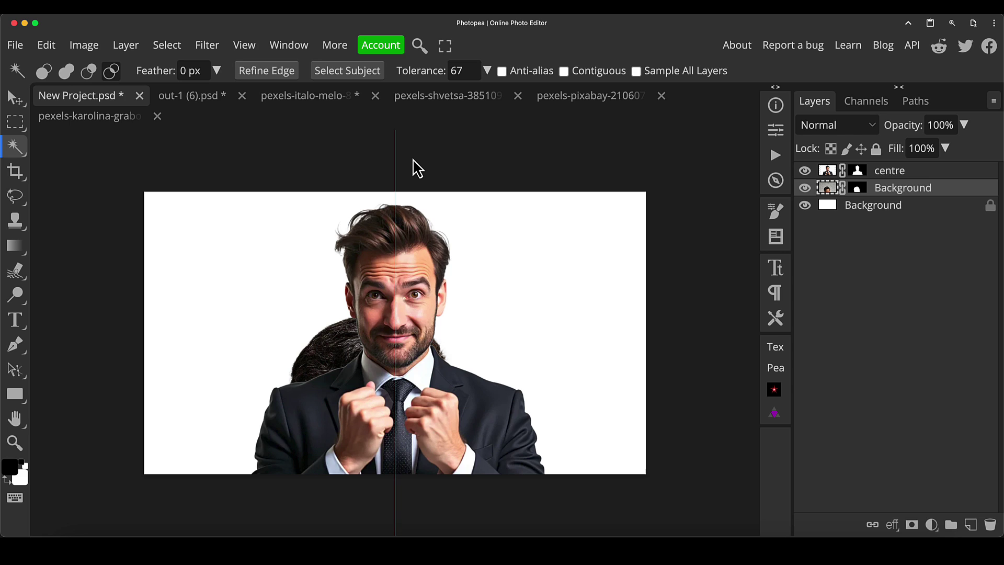
key(v)
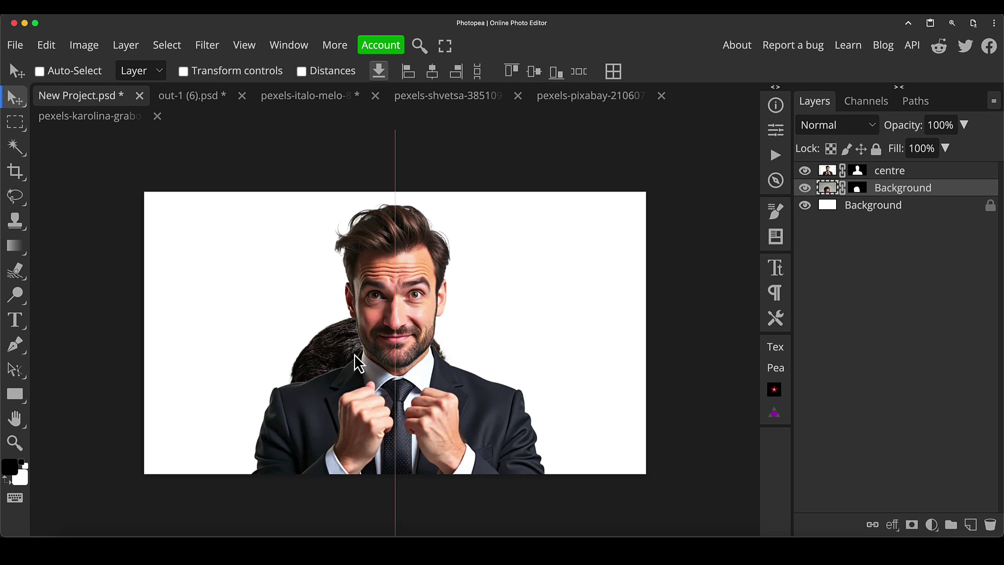
drag(354, 359, 534, 238)
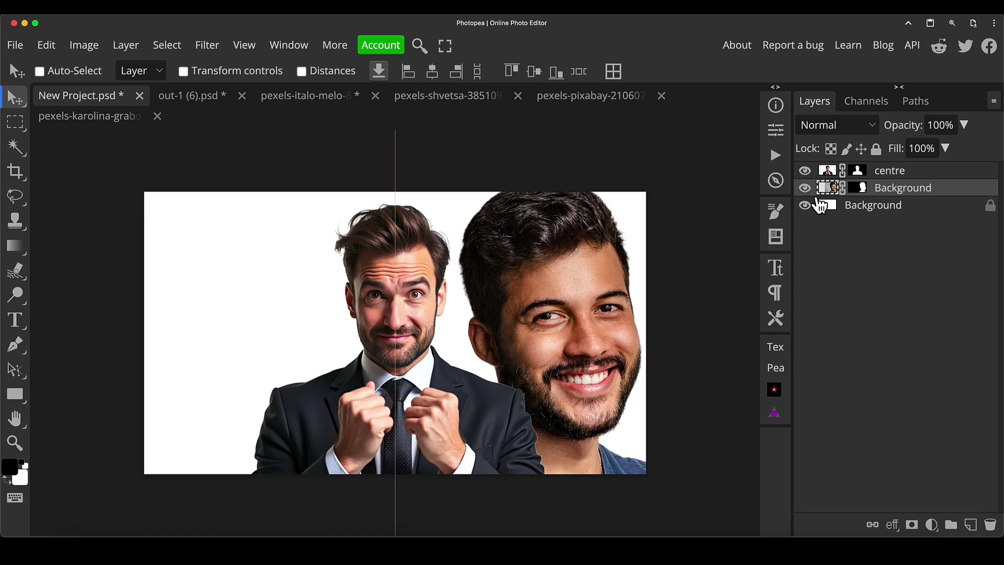
Step: Select the shouting woman in her photo with Magic Wand's Select Subject
click(445, 96)
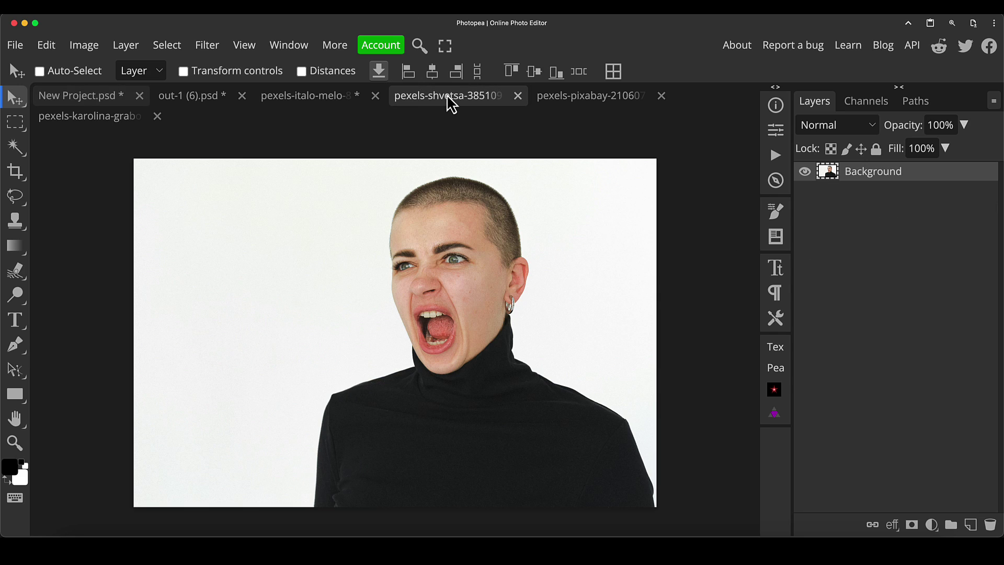
key(w)
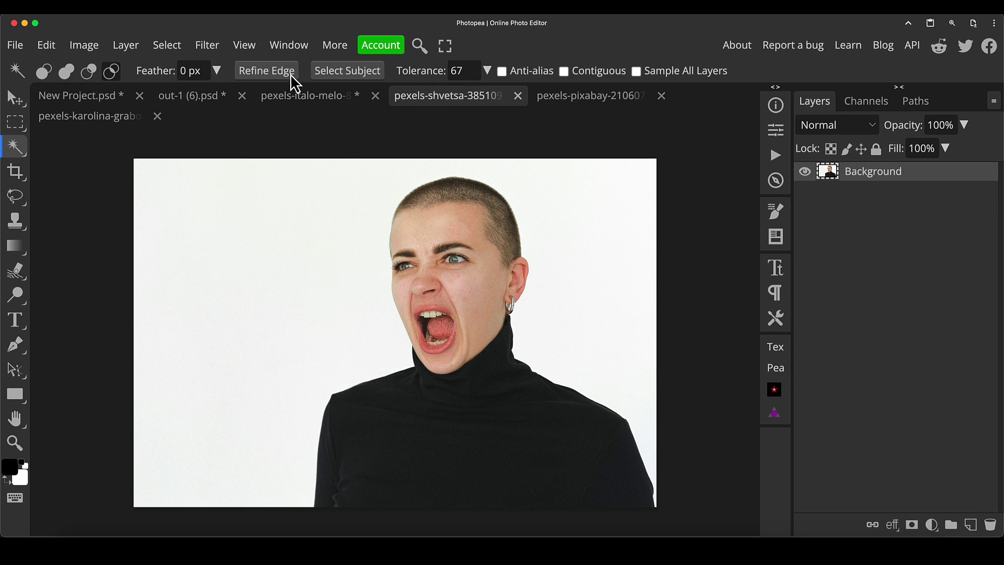
click(267, 71)
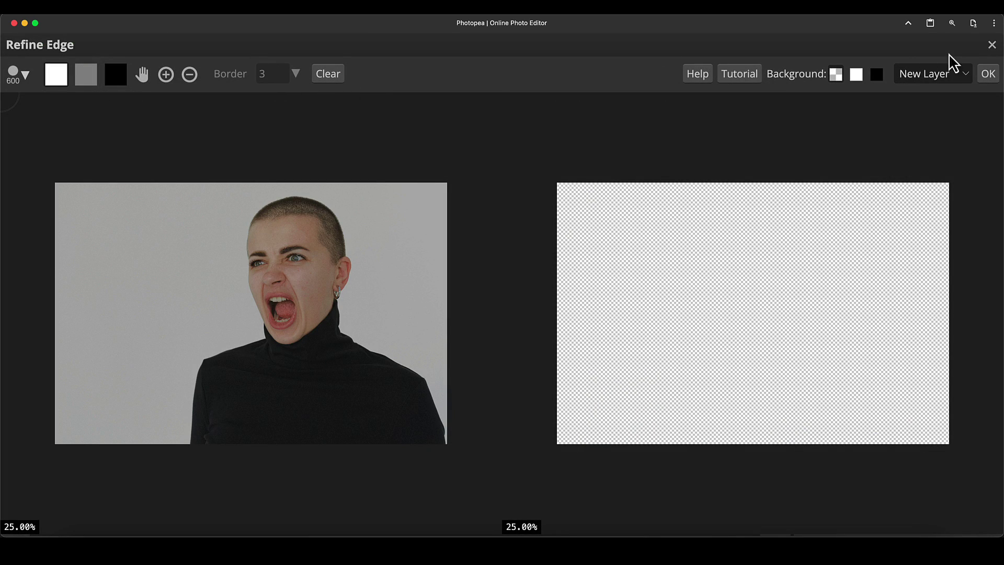
click(991, 45)
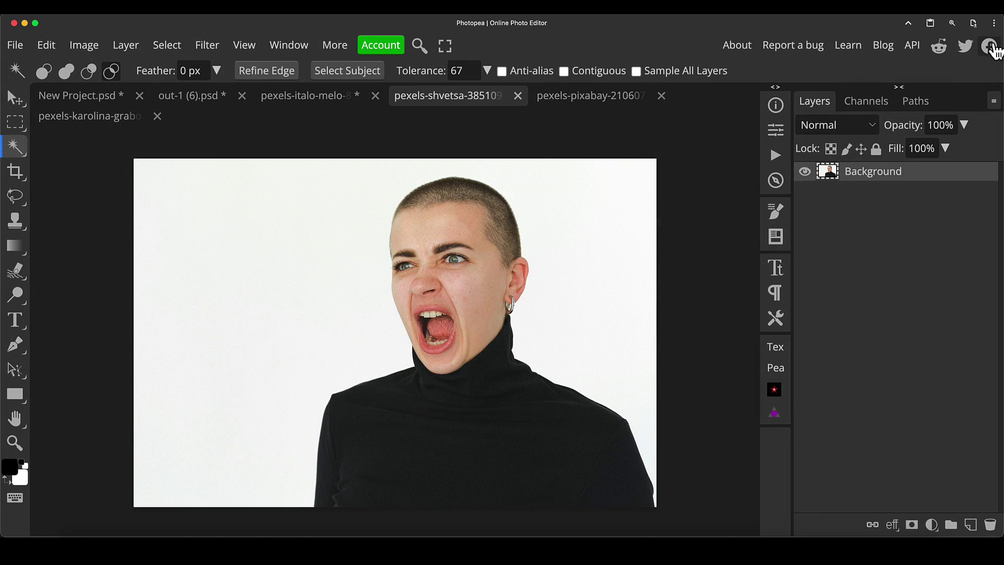
click(345, 74)
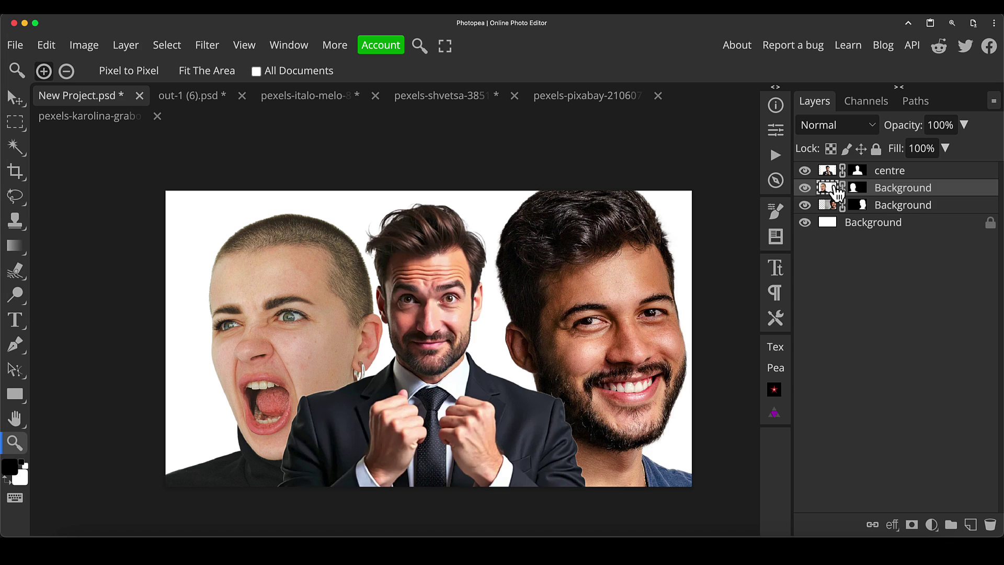
Step: Create two layer groups and name them Left and Right
click(952, 526)
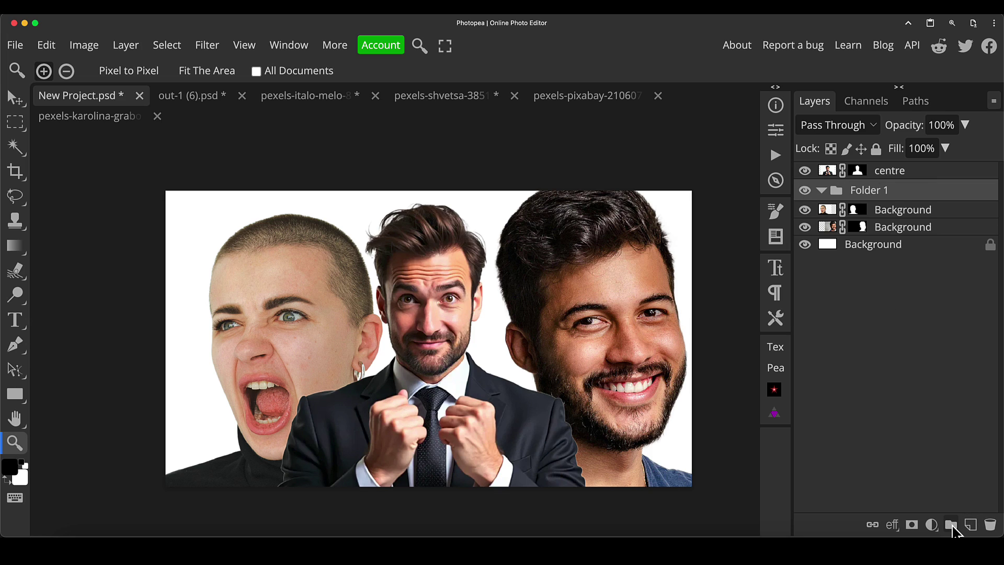
click(951, 526)
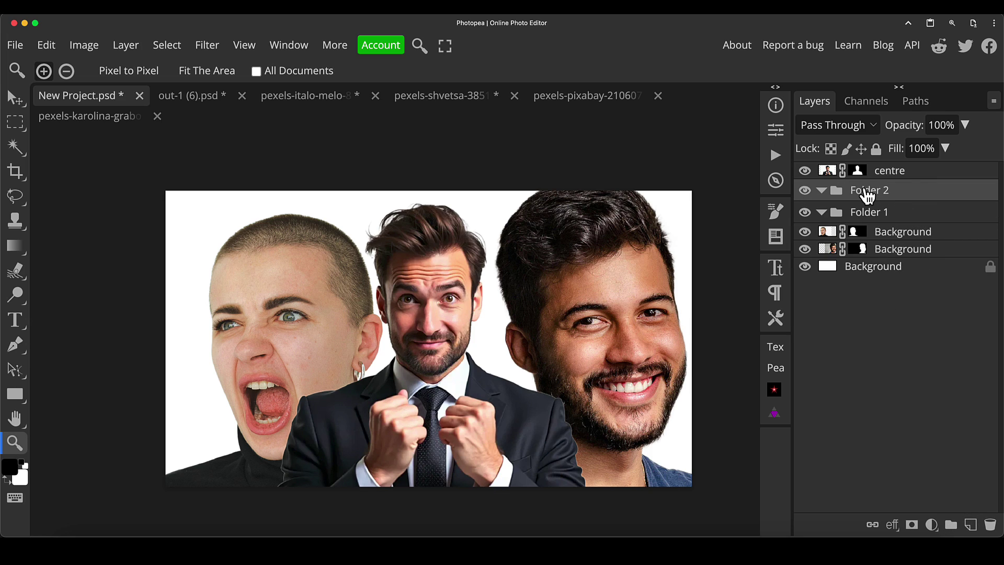
double_click(868, 192)
text(Left)
key(Return)
click(887, 218)
double_click(887, 215)
text(R)
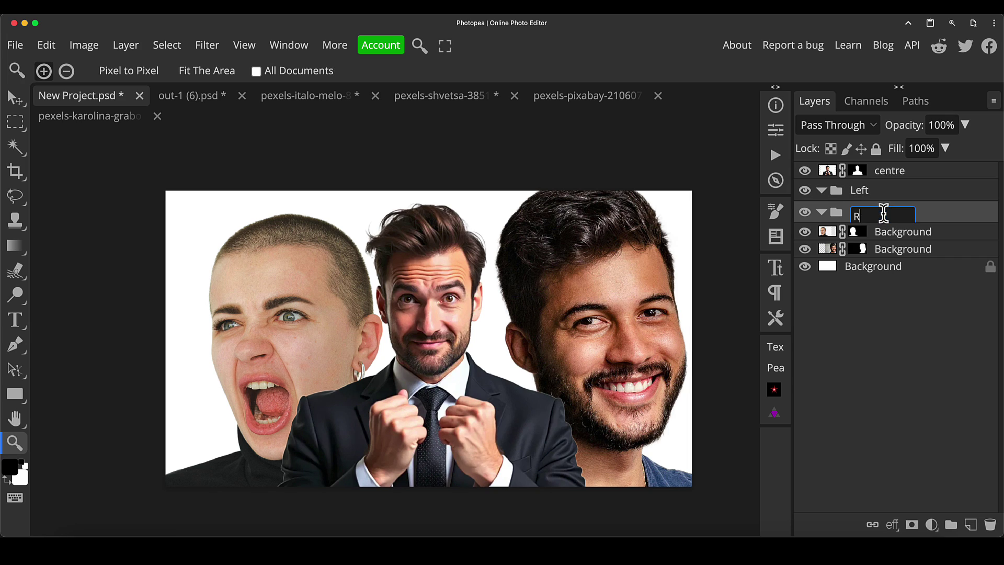
text(ight)
key(Return)
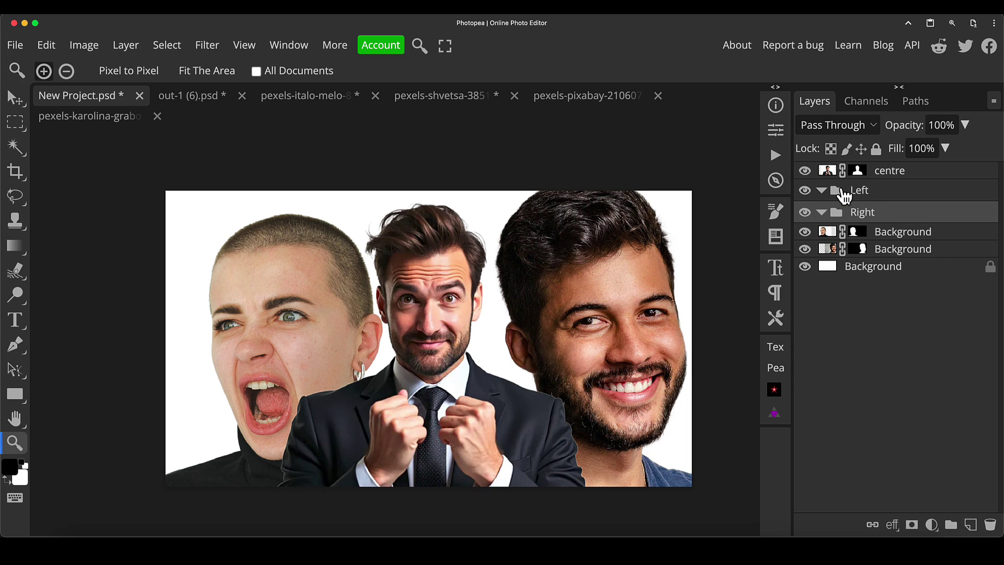
Step: Move the smiling man's layer into Right and the woman's layer into Left
click(843, 193)
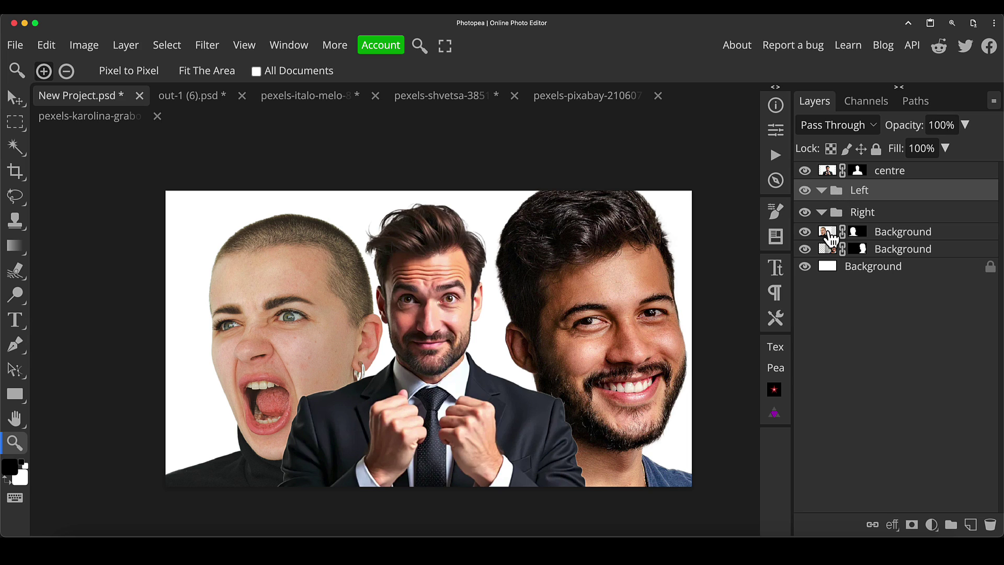
drag(834, 233, 843, 198)
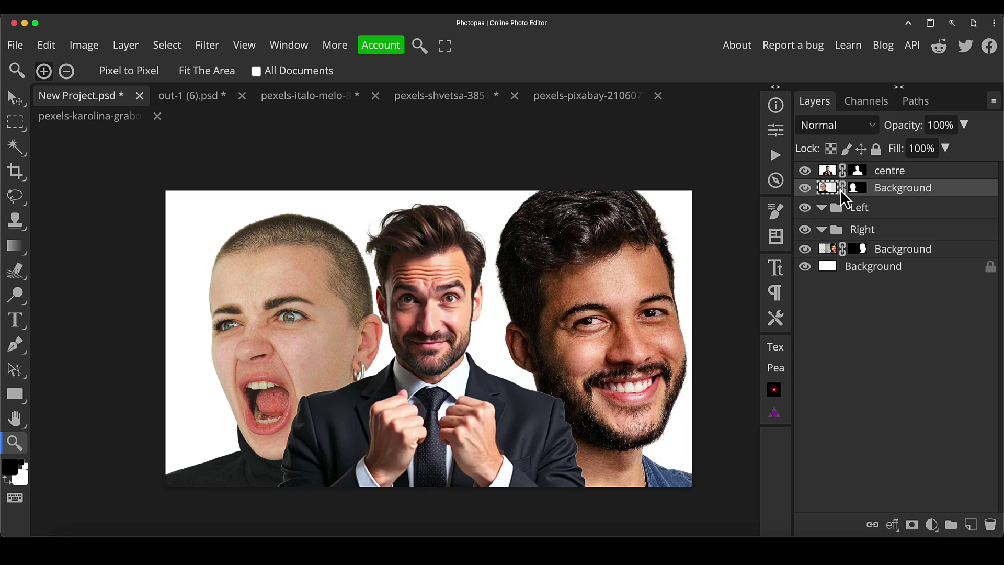
click(831, 256)
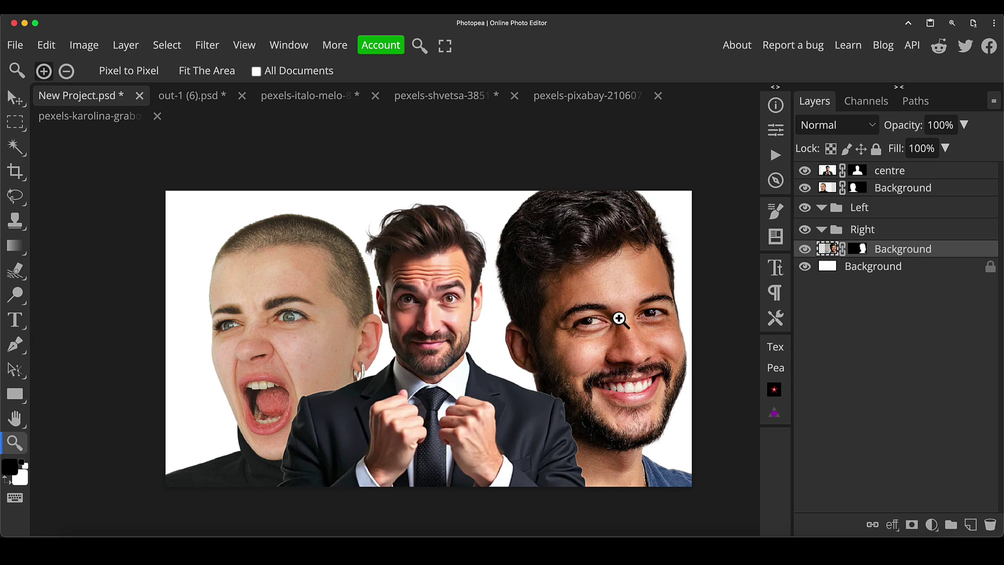
drag(833, 256, 862, 287)
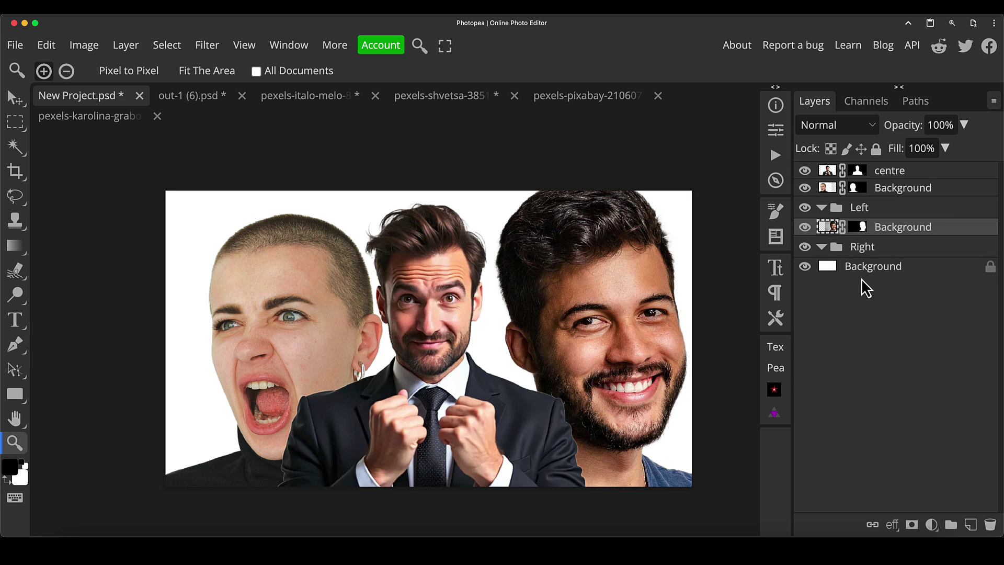
mouse_move(839, 239)
mouse_down()
mouse_move(852, 269)
mouse_move(848, 254)
mouse_up()
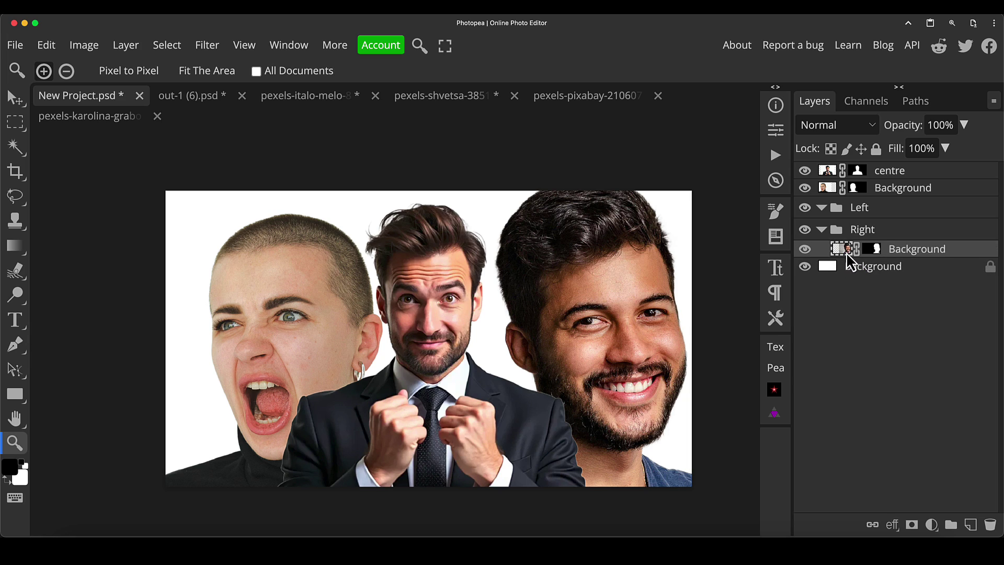
drag(826, 196, 853, 214)
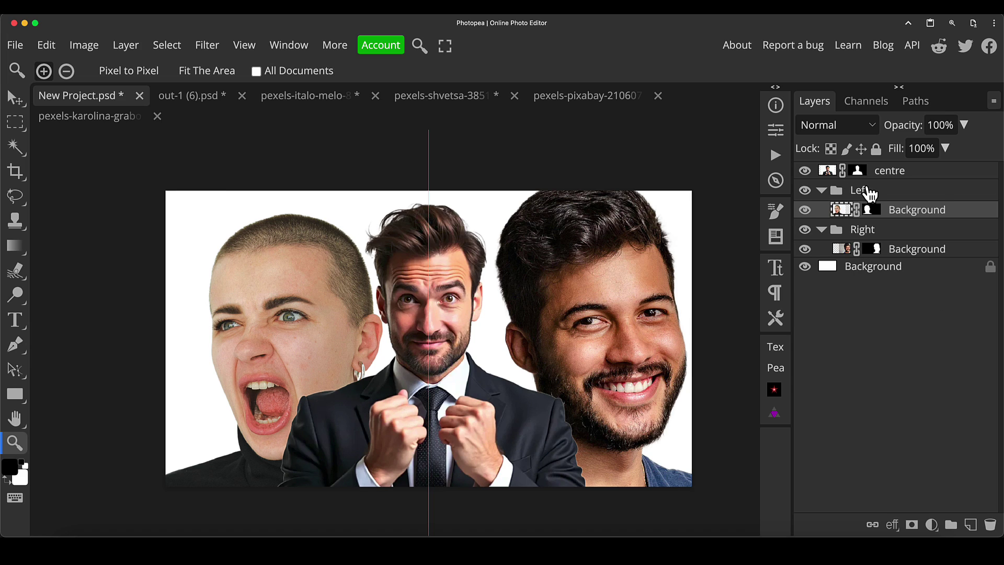
click(860, 191)
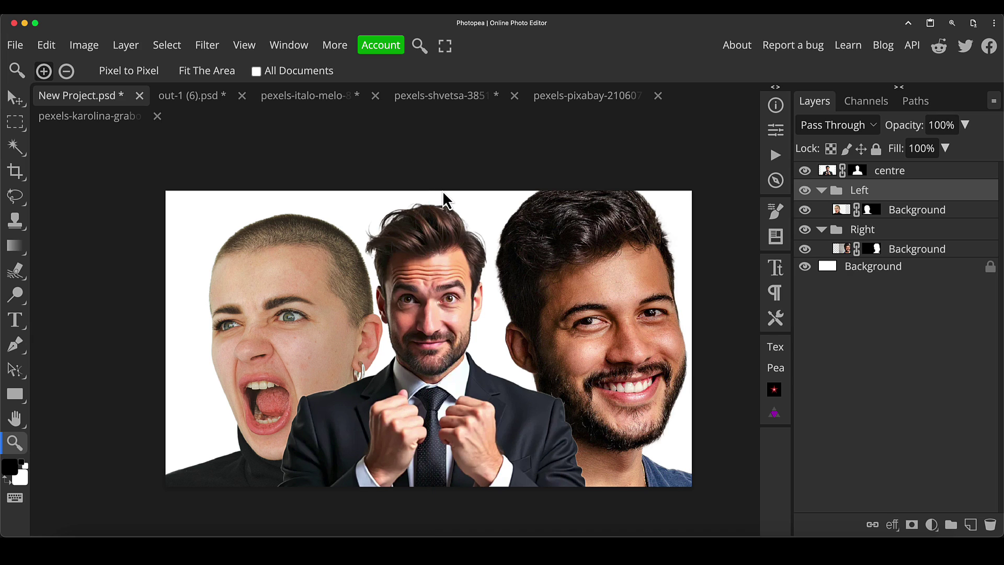
click(240, 46)
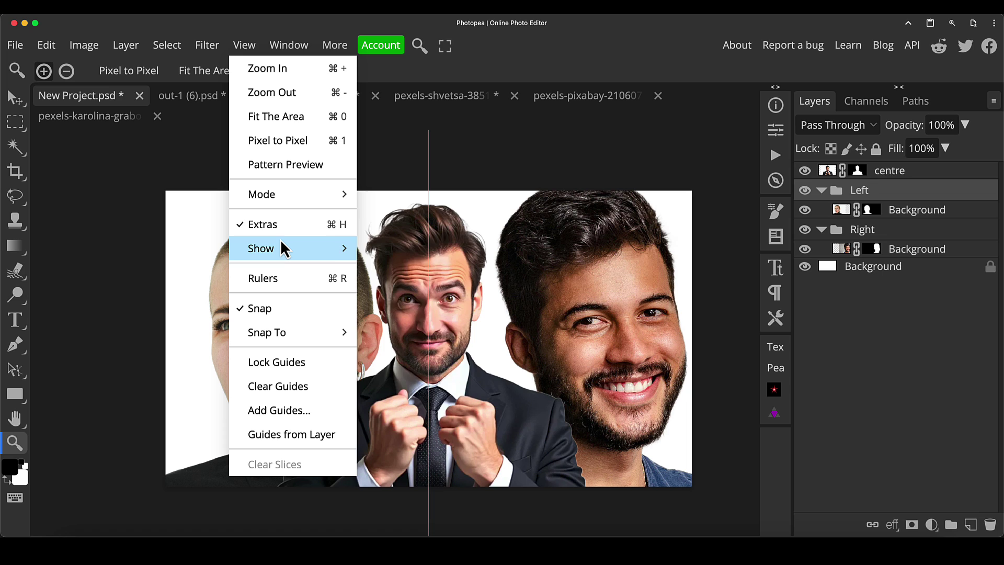
mouse_move(282, 248)
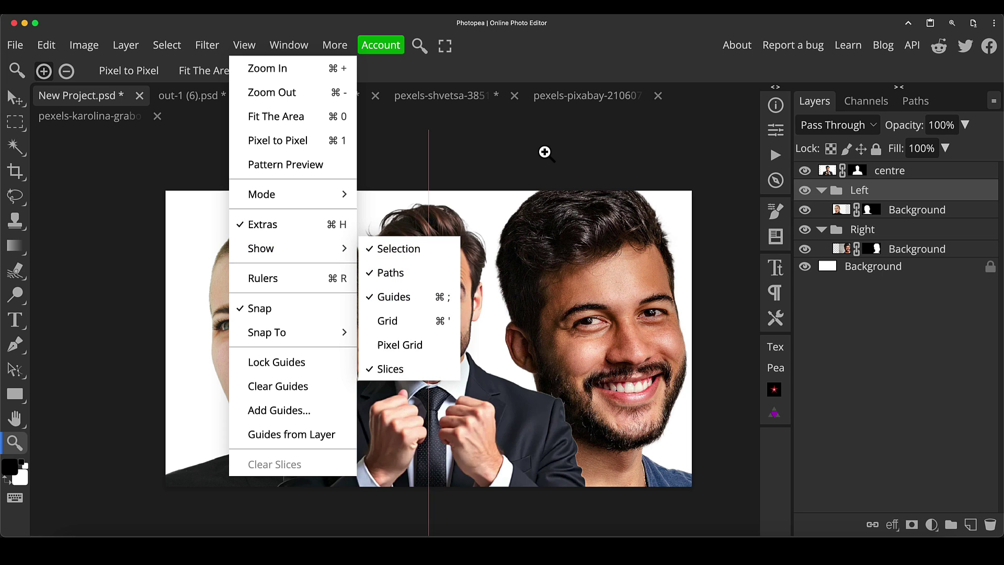
click(545, 152)
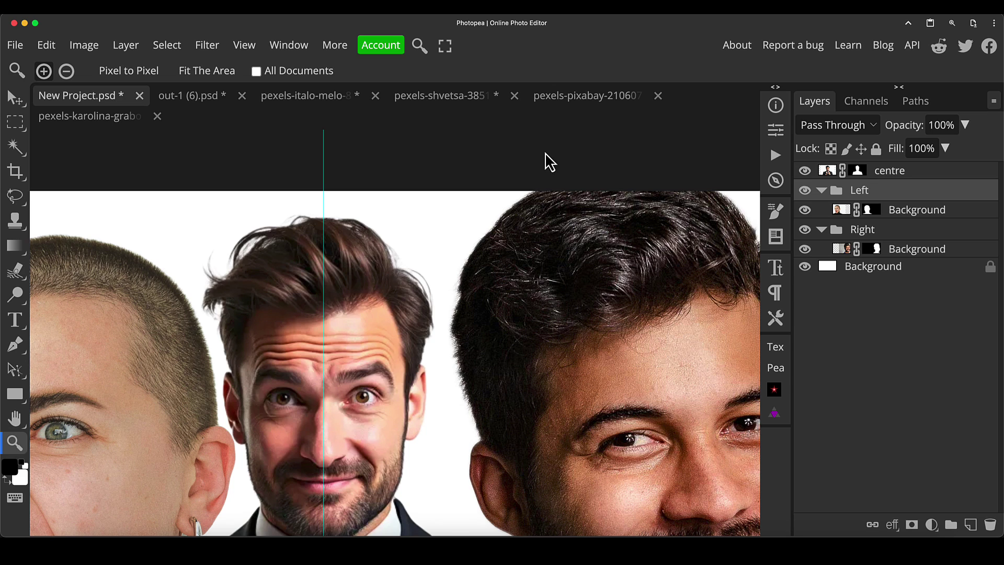
alt+click(544, 157)
scroll(510, 273, down, 5)
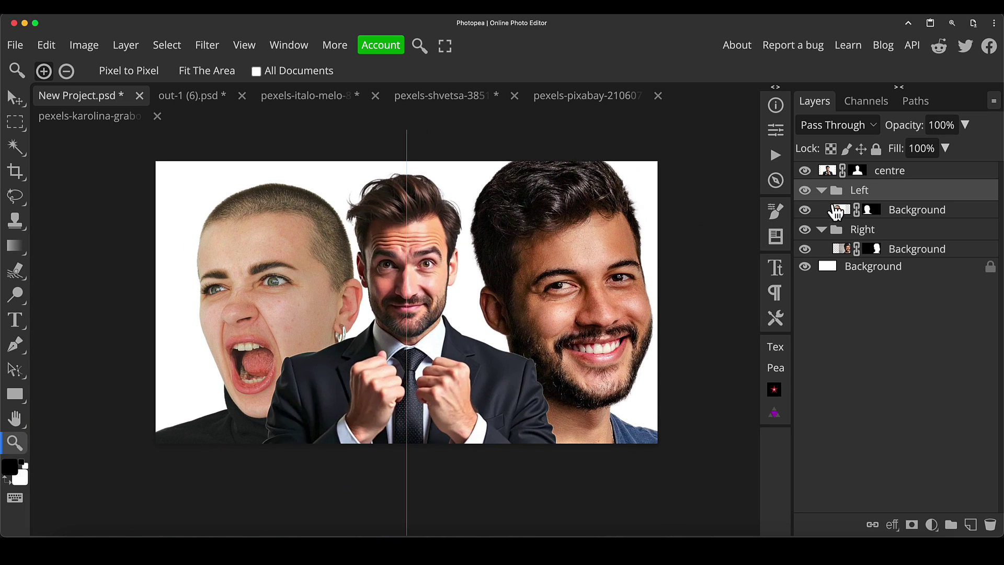
Step: Mask the Left group to a rectangular selection of the canvas's left half
key(m)
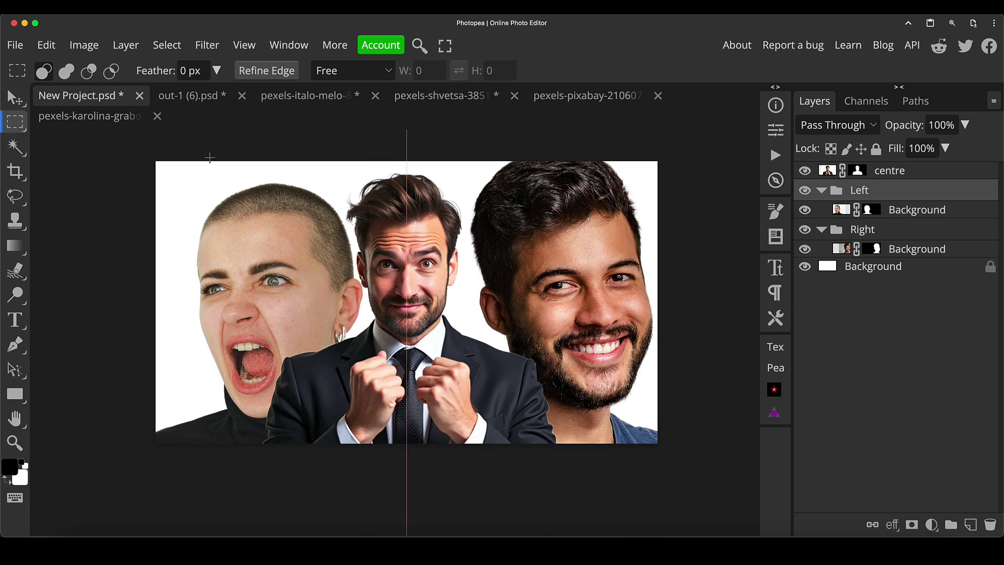
right_click(17, 122)
click(89, 129)
drag(144, 151, 406, 470)
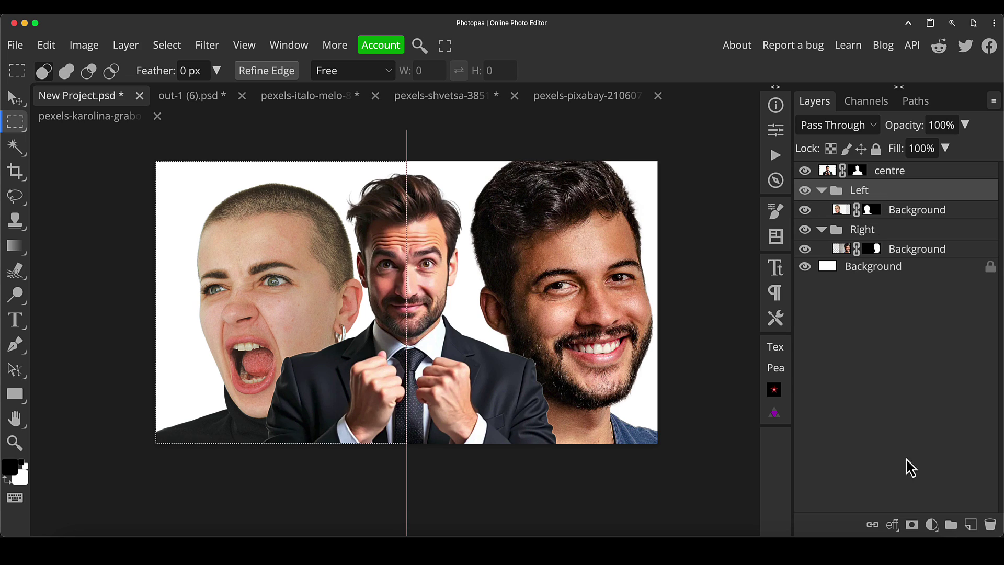
click(912, 525)
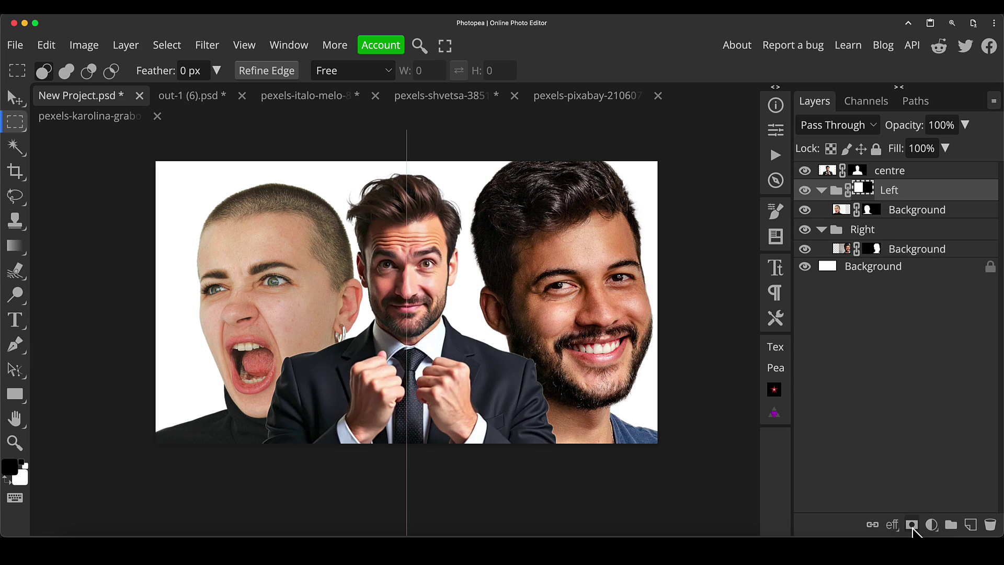
Step: Mask the Right group to a rectangular selection of the canvas's right half
click(875, 232)
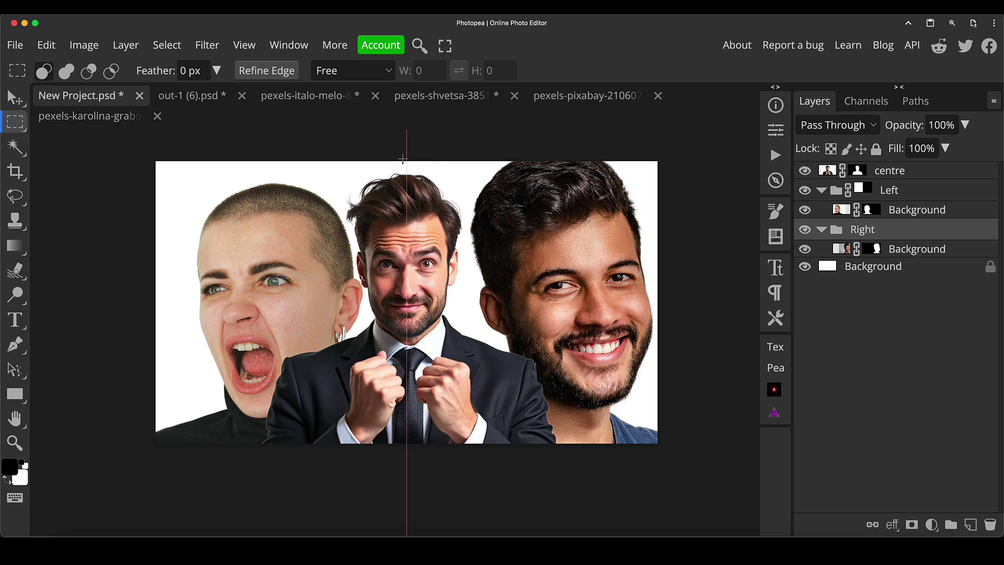
drag(407, 155, 682, 499)
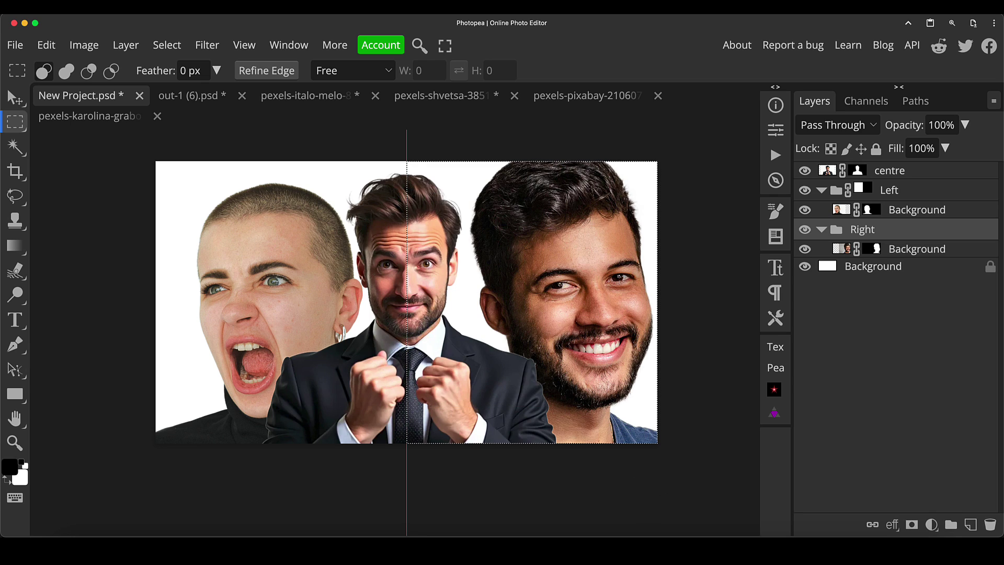
click(912, 525)
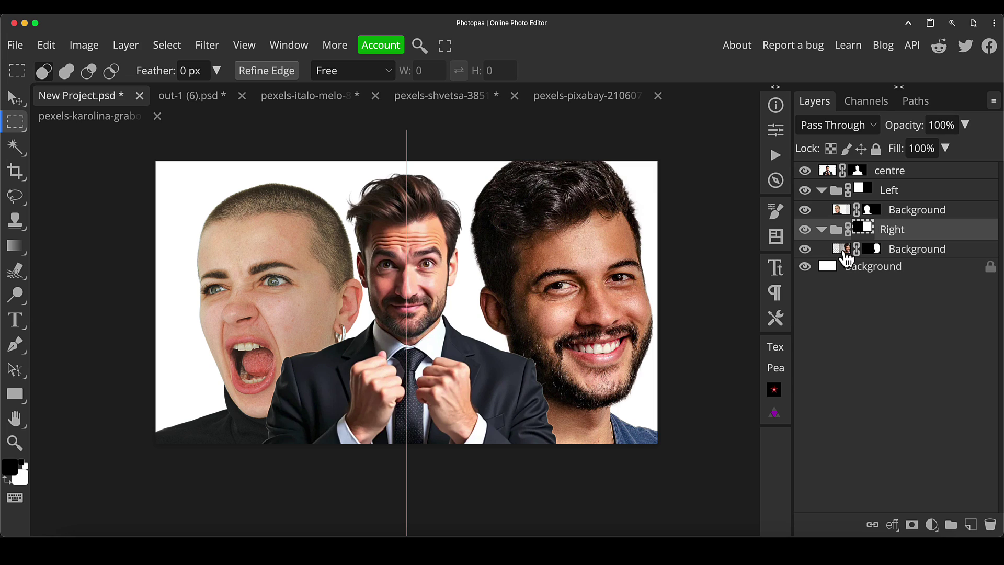
click(845, 251)
click(840, 233)
click(806, 171)
click(805, 171)
click(805, 171)
click(805, 172)
click(839, 199)
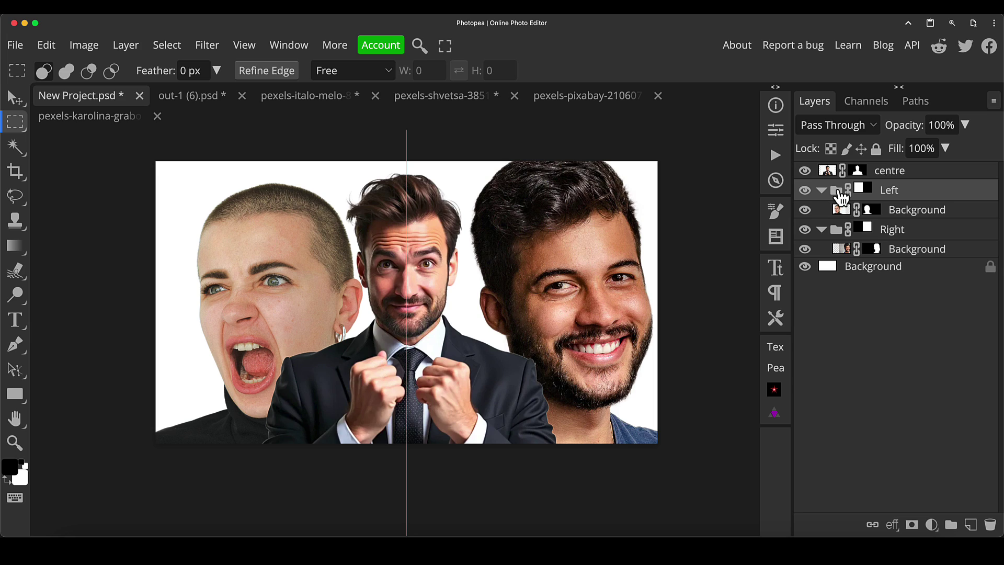
Step: Add a deep red Color Fill layer and place it in Left beneath the woman's photo
click(931, 524)
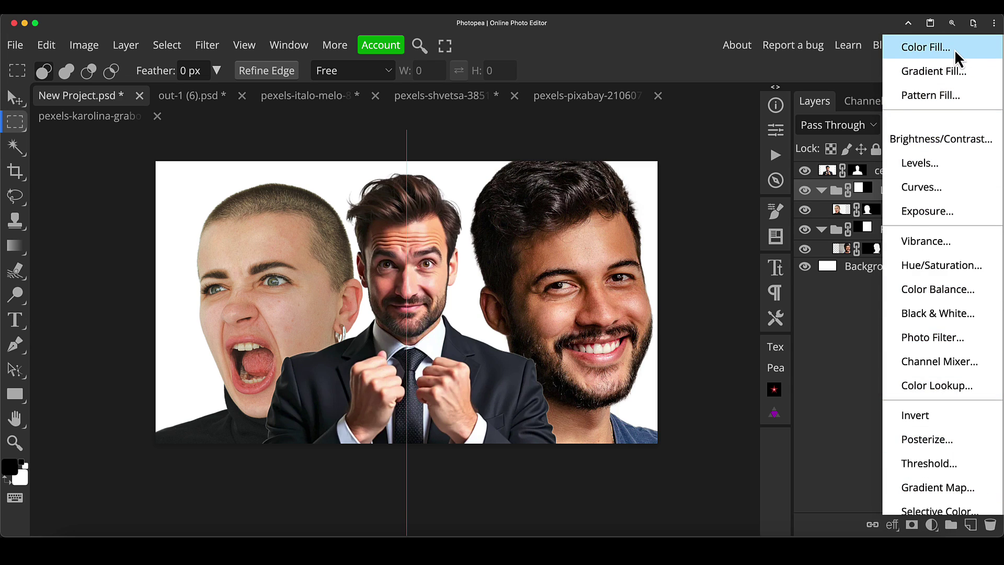
click(929, 526)
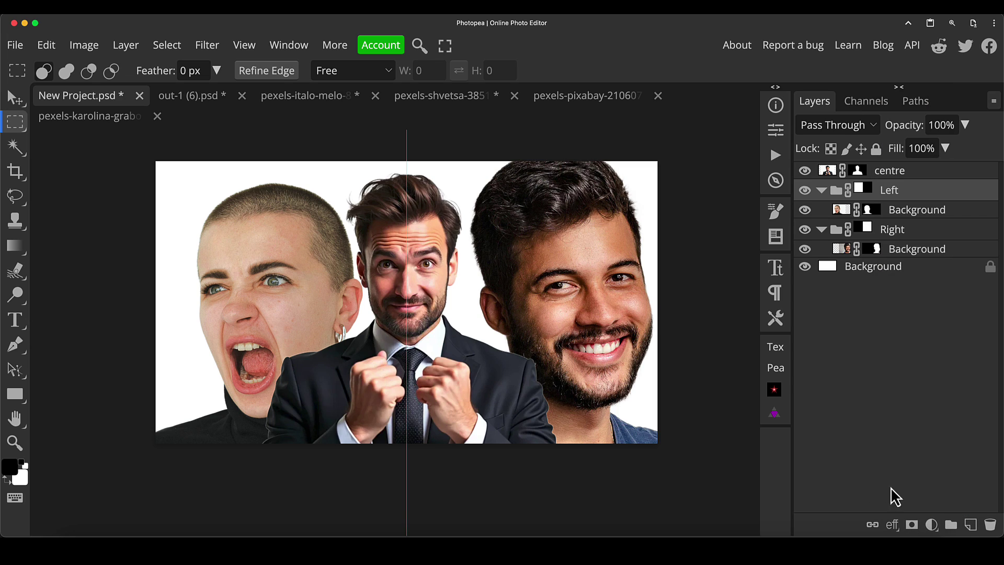
click(928, 525)
click(930, 526)
click(931, 526)
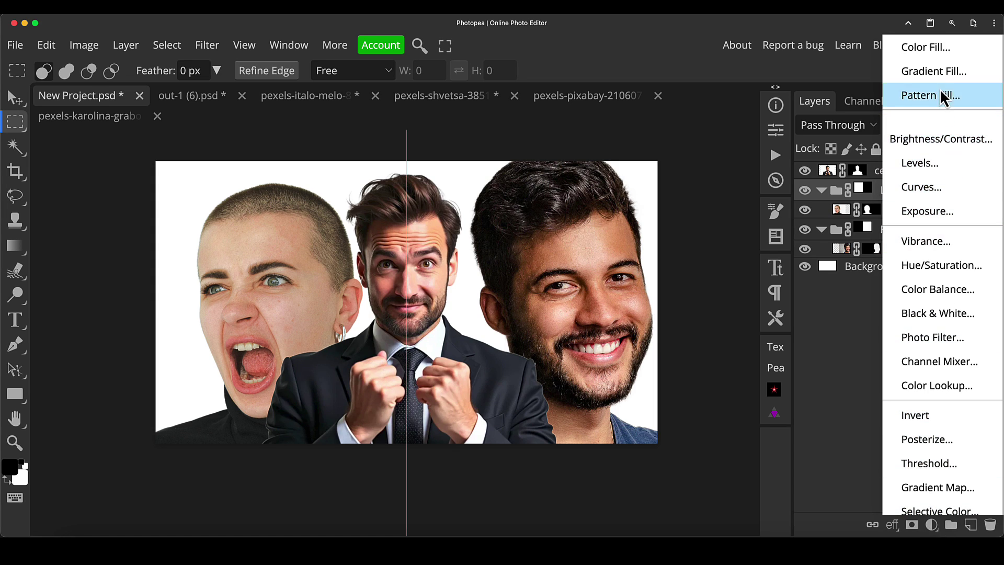
click(939, 50)
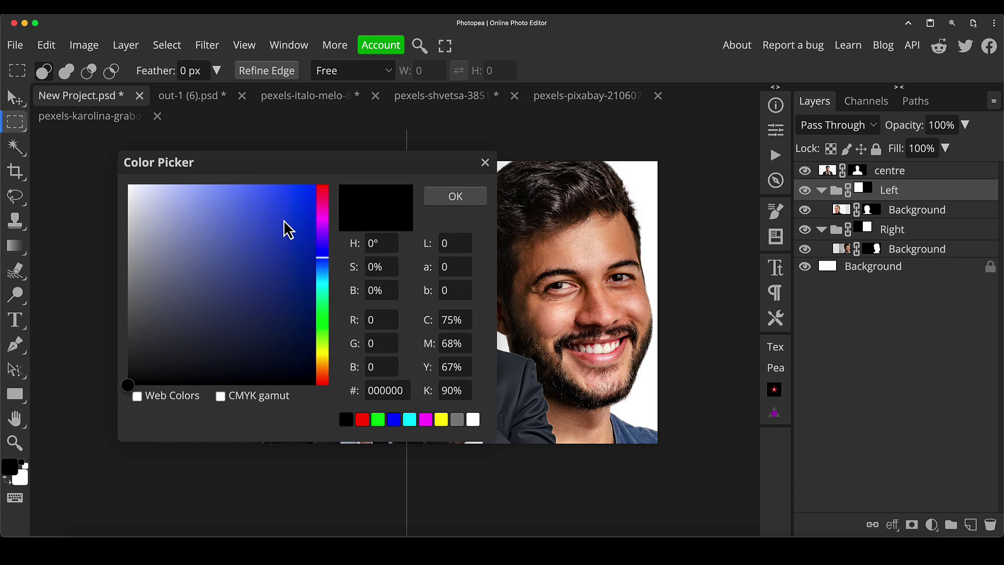
click(326, 189)
drag(290, 201, 293, 214)
click(461, 198)
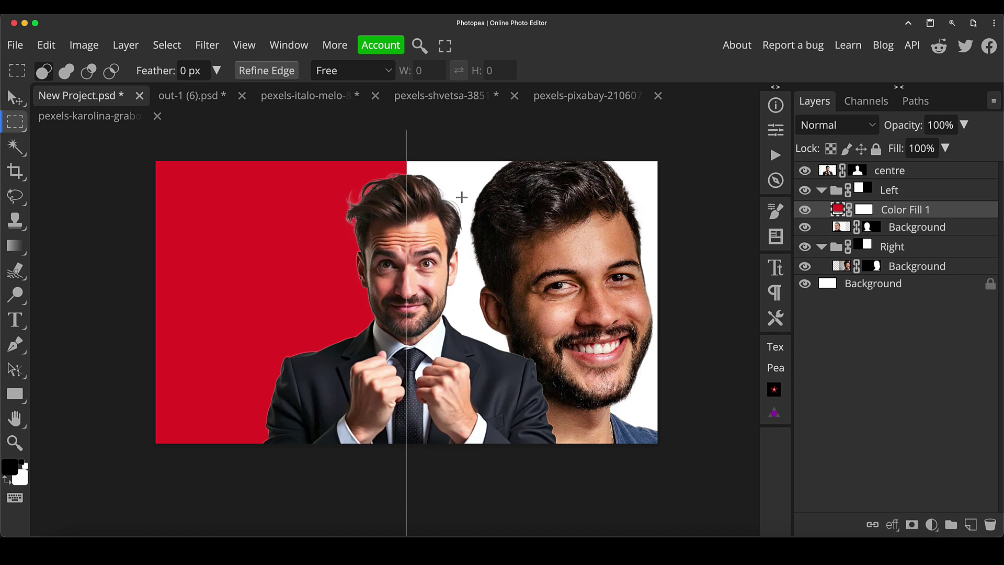
drag(841, 212, 844, 234)
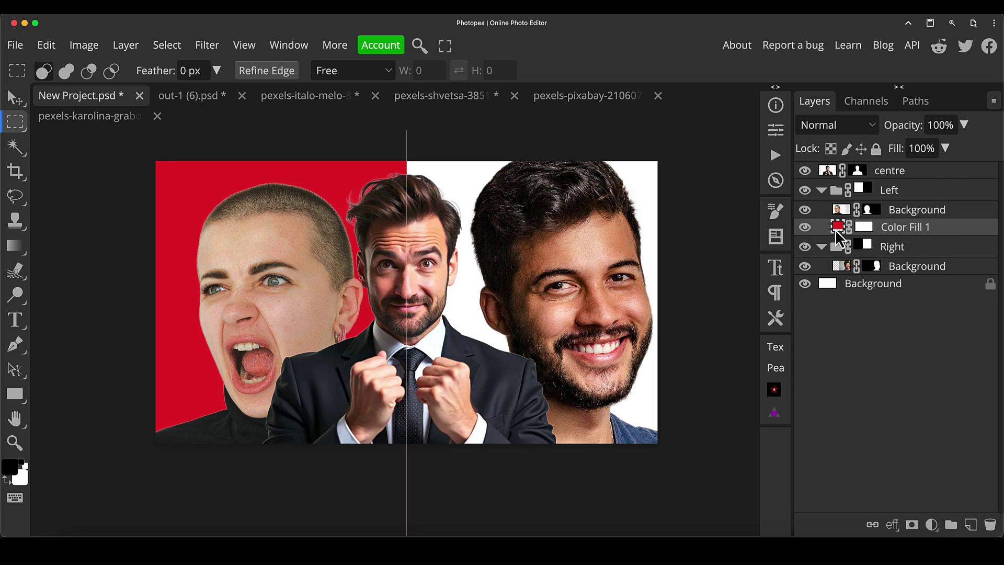
click(835, 211)
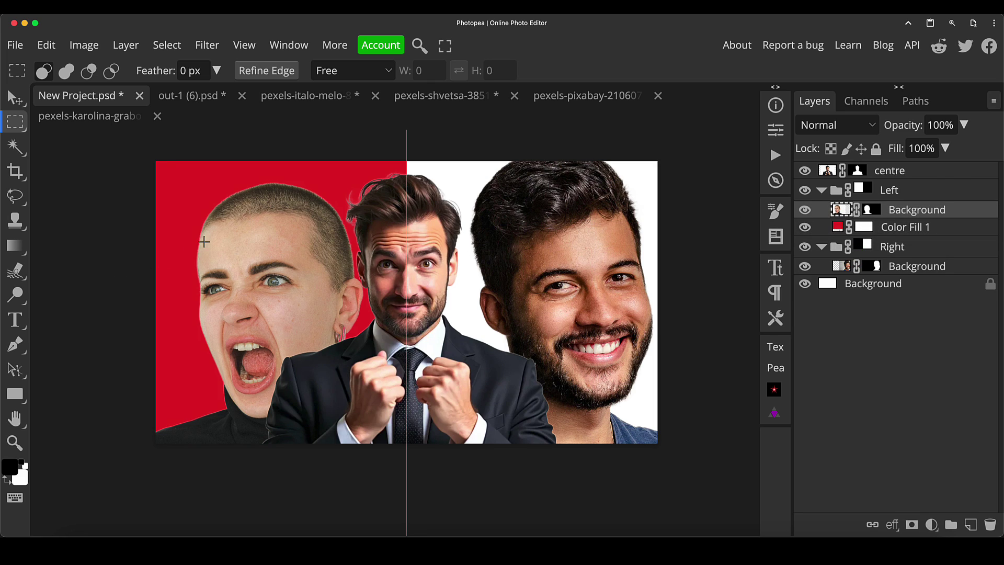
Step: Add a blue (3c22e0) Color Fill layer in the Right group, placed beneath the smiling man's photo
click(840, 250)
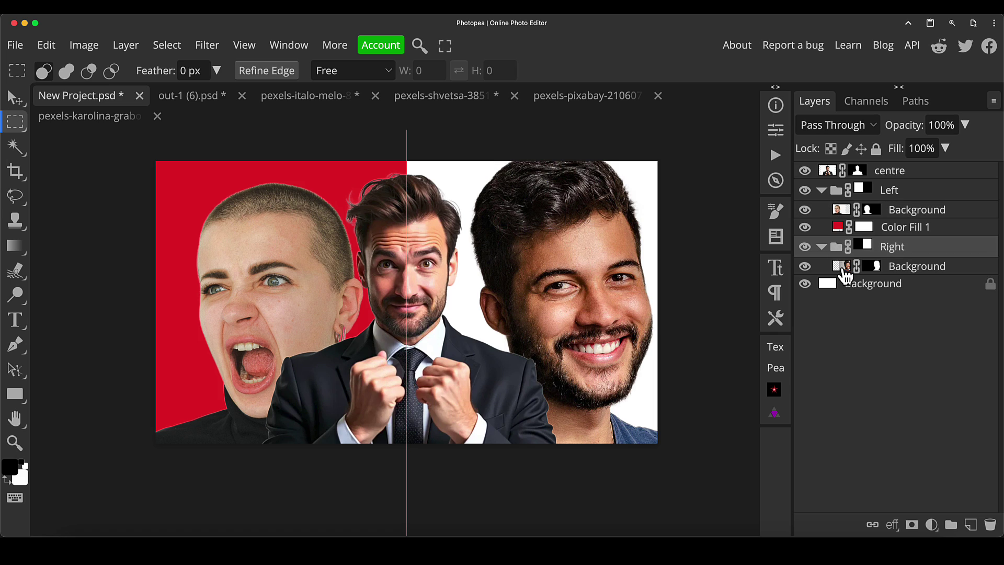
click(839, 266)
click(932, 526)
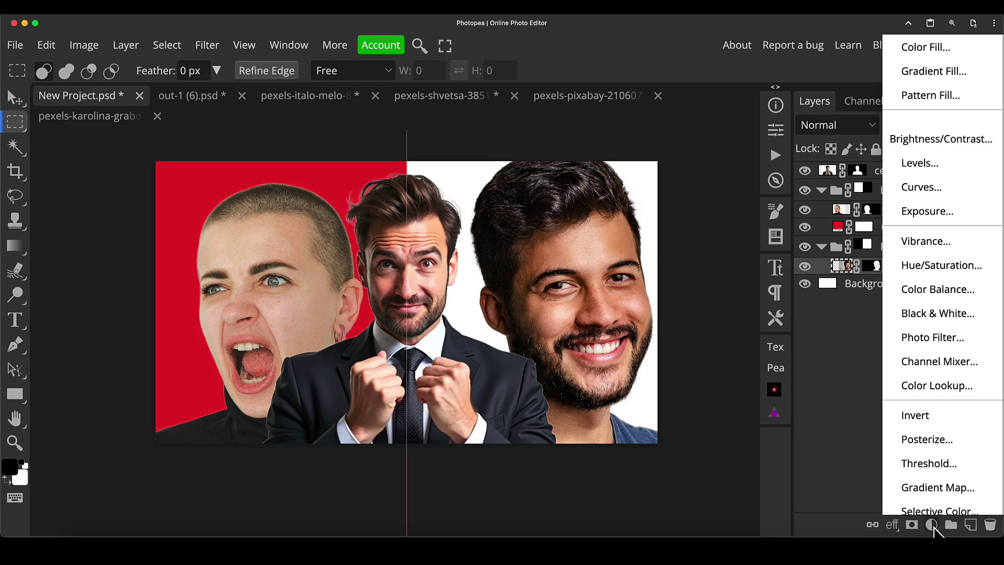
click(947, 52)
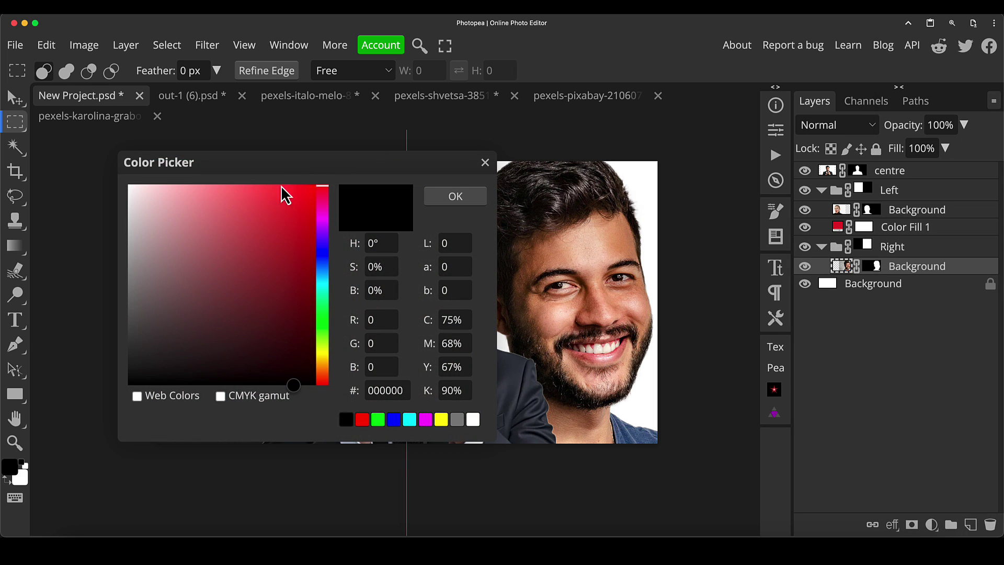
click(327, 241)
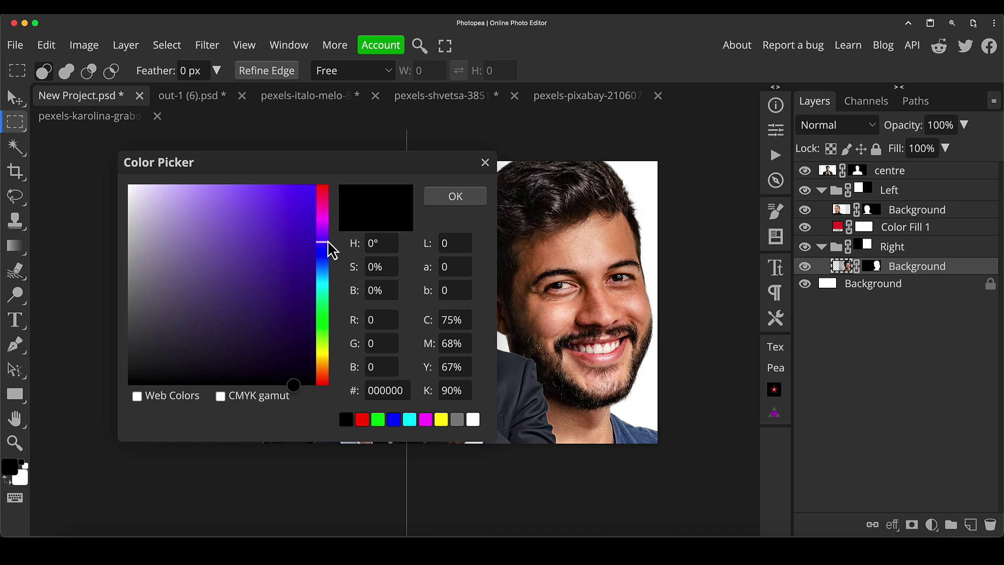
drag(329, 240, 322, 247)
mouse_move(293, 205)
mouse_down()
mouse_move(314, 191)
mouse_move(286, 209)
mouse_up()
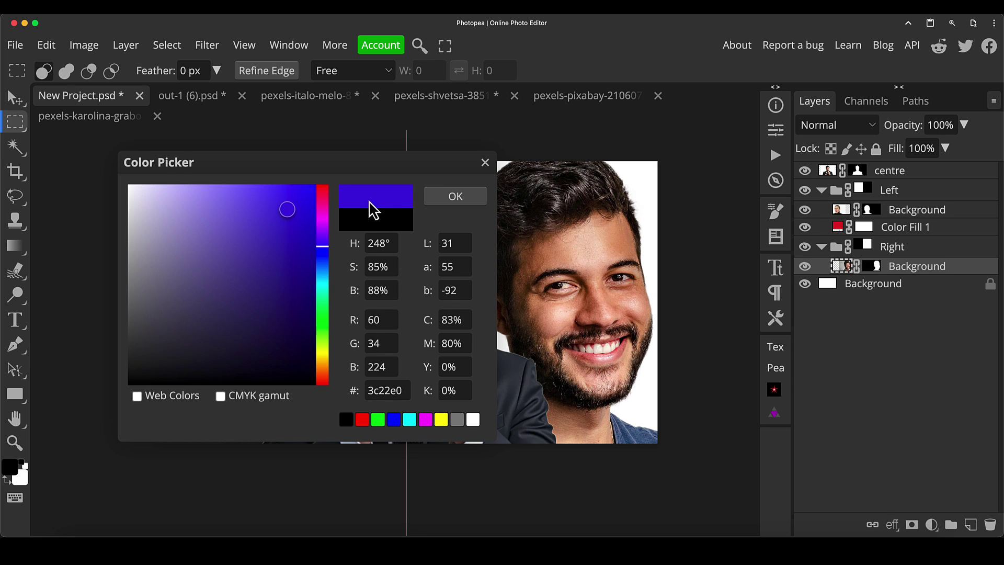
click(456, 196)
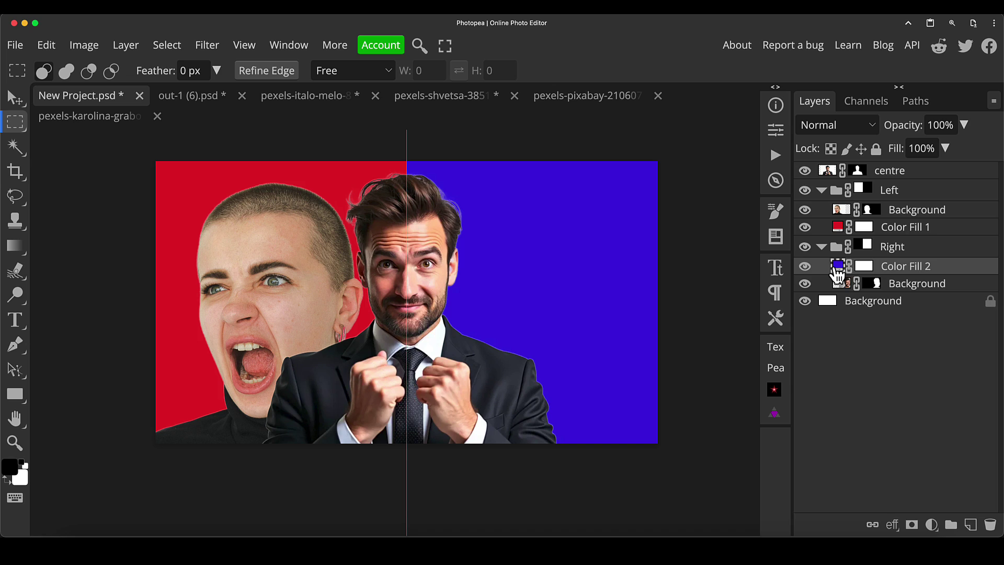
drag(838, 266, 843, 290)
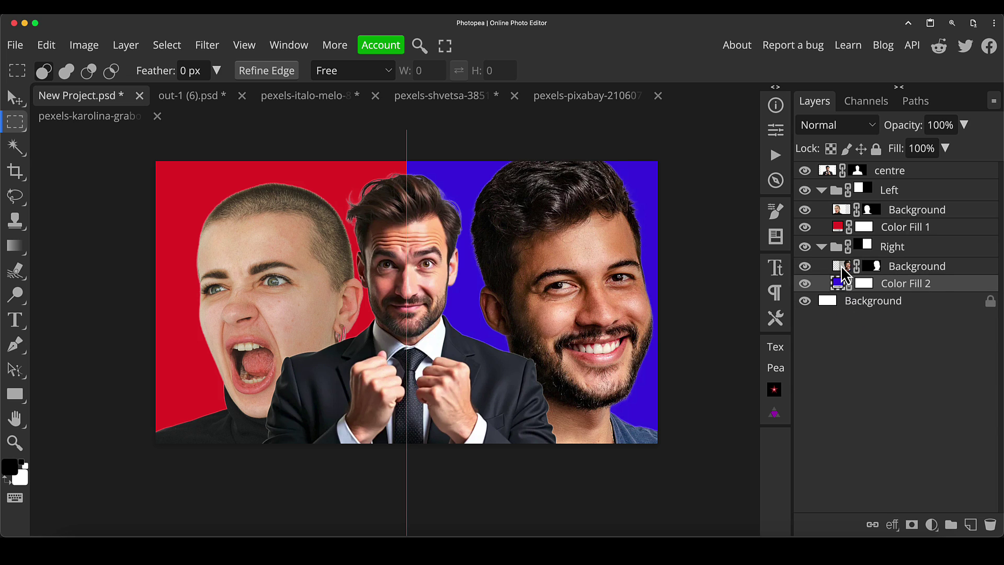
Step: Flip the smiling man's photo horizontally with Free Transform and shift him left
click(842, 267)
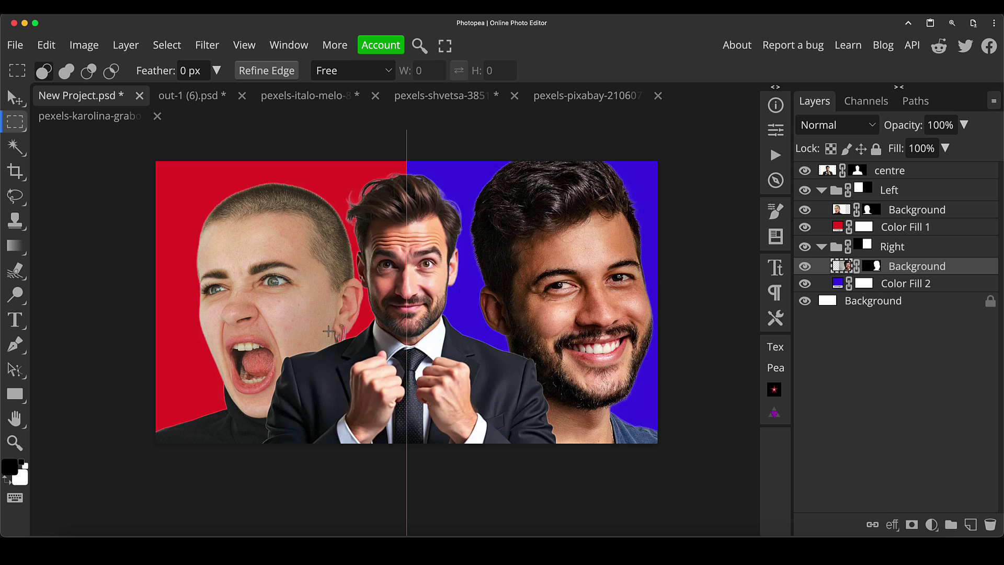
key(ctrl+t)
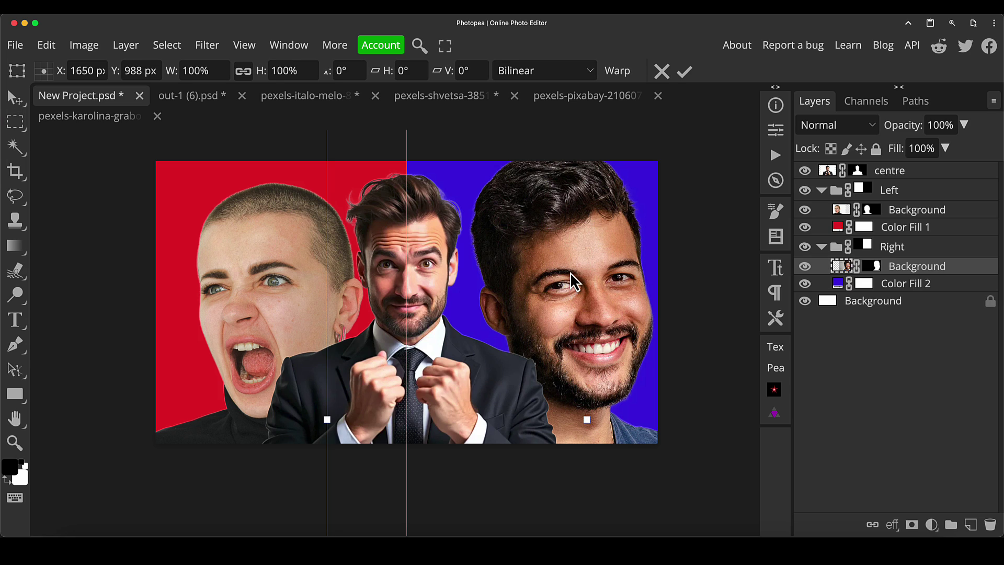
right_click(589, 297)
click(641, 503)
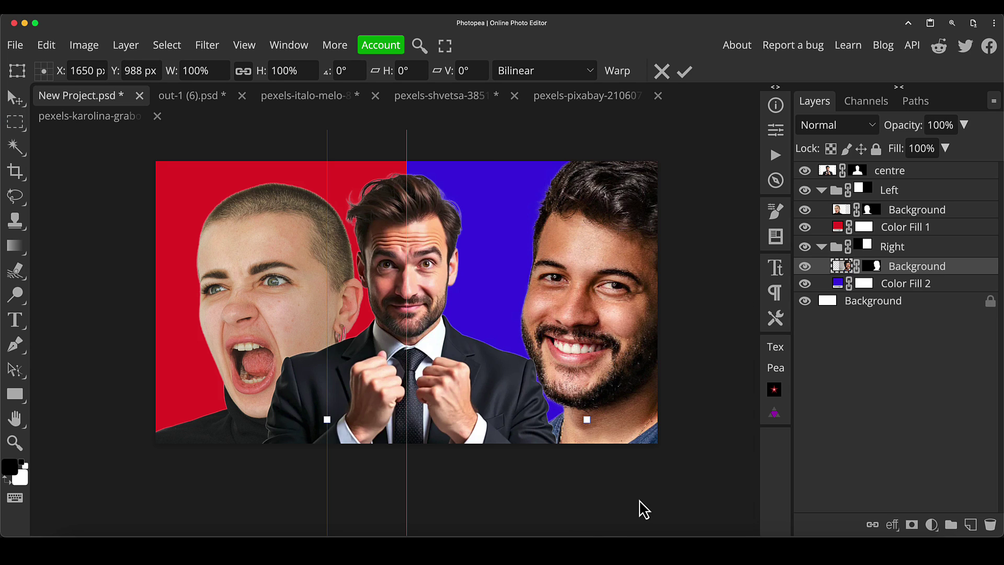
drag(636, 282, 609, 365)
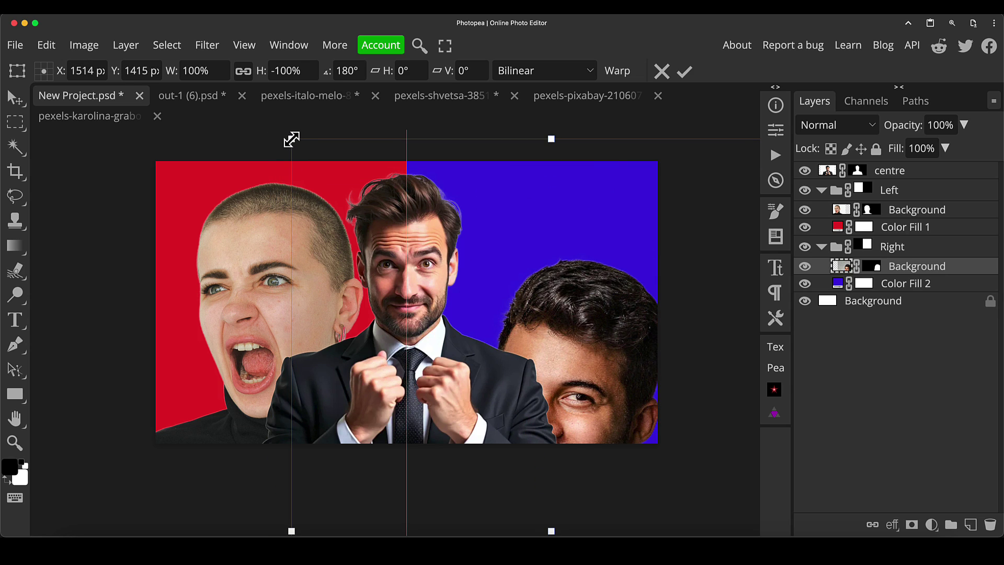
Step: Scale the man down to about 63% and raise him into the blue half, then apply
drag(292, 139, 322, 184)
drag(599, 414, 587, 368)
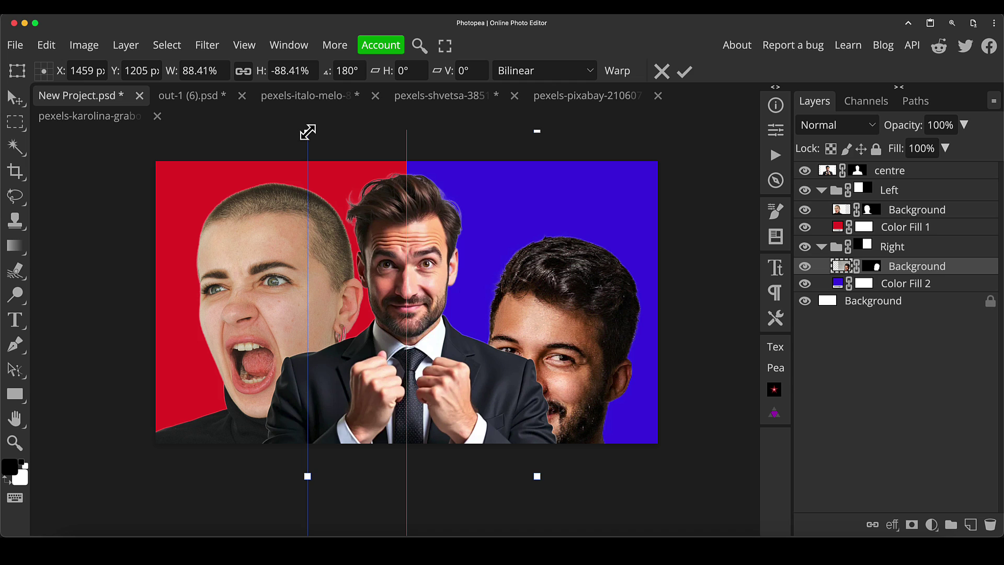
drag(308, 130, 381, 215)
drag(618, 313, 617, 271)
key(m)
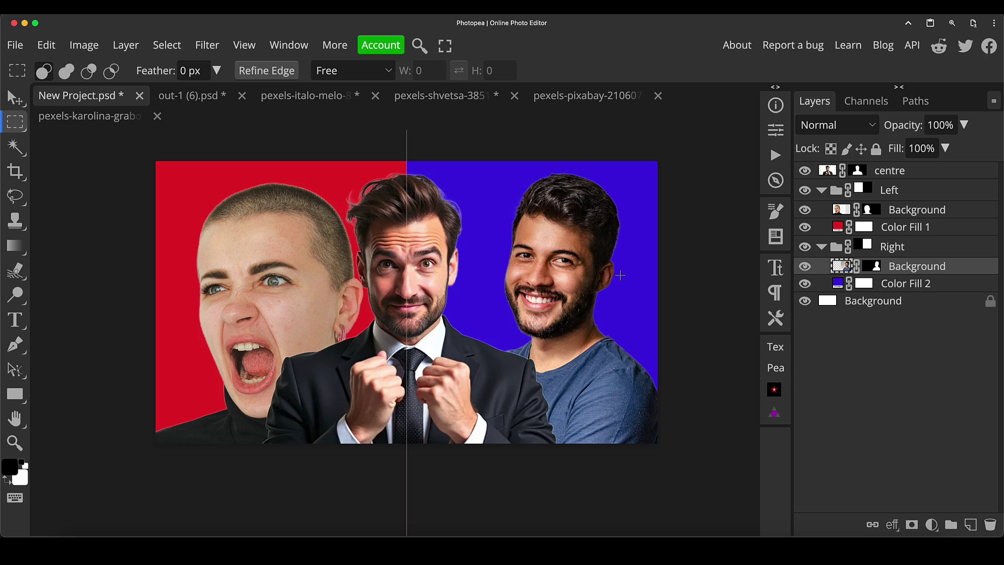
Step: Flip the shouting woman's layer in the Left group horizontally with Free Transform
click(839, 210)
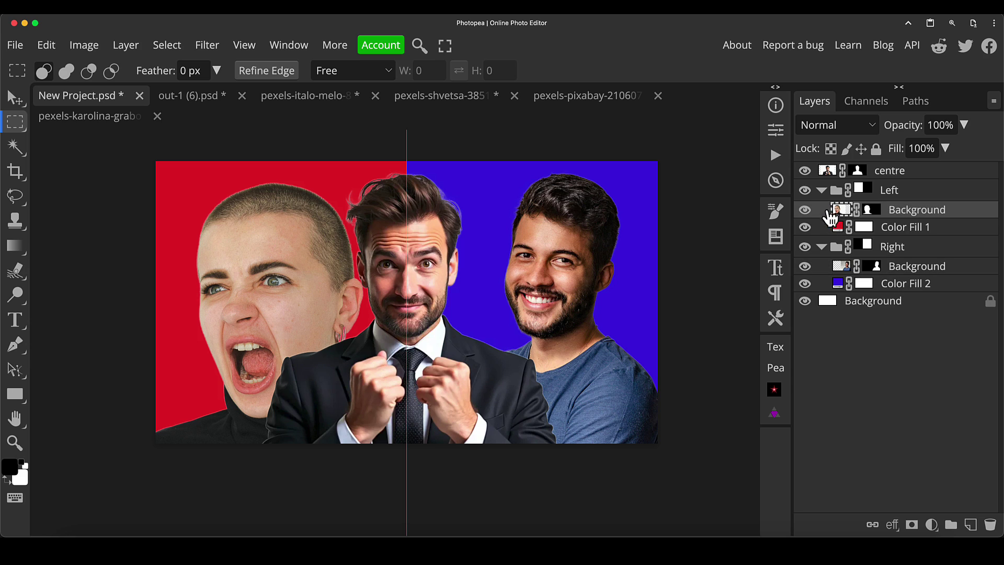
key(ctrl+t)
right_click(291, 219)
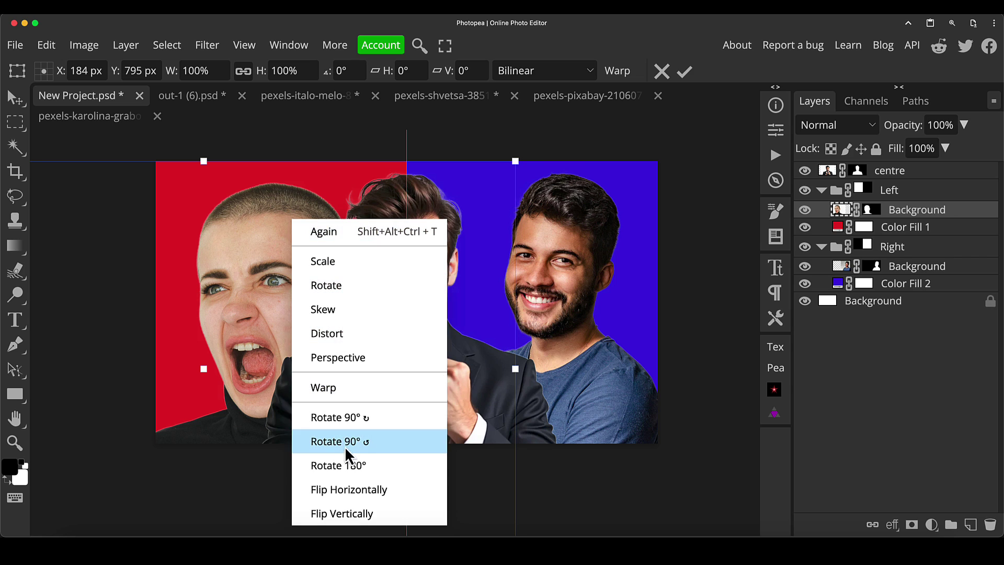
click(343, 491)
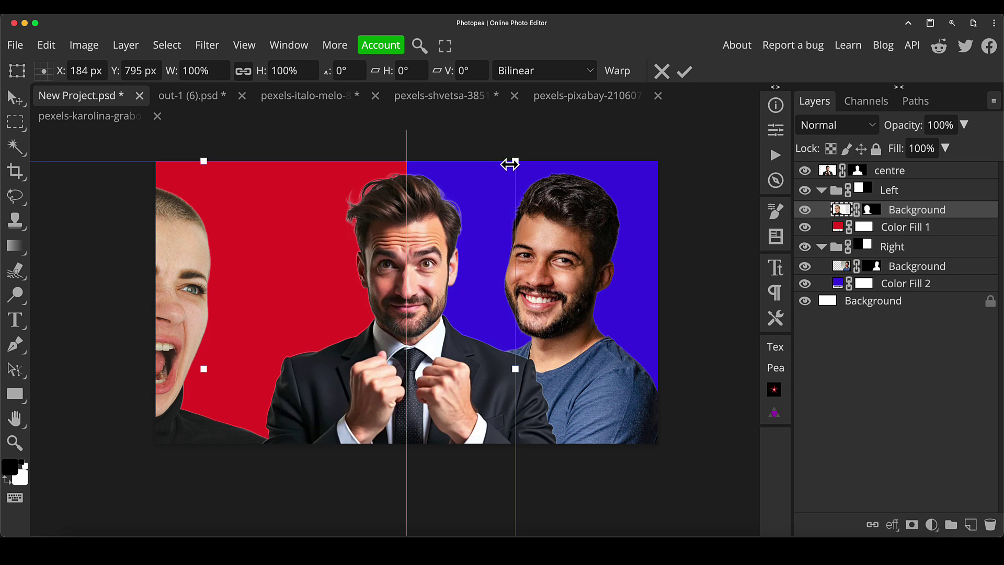
Step: Scale the woman to about 68.5% and move her up-right so her face sits in the red half
drag(515, 161, 384, 241)
drag(213, 318, 314, 272)
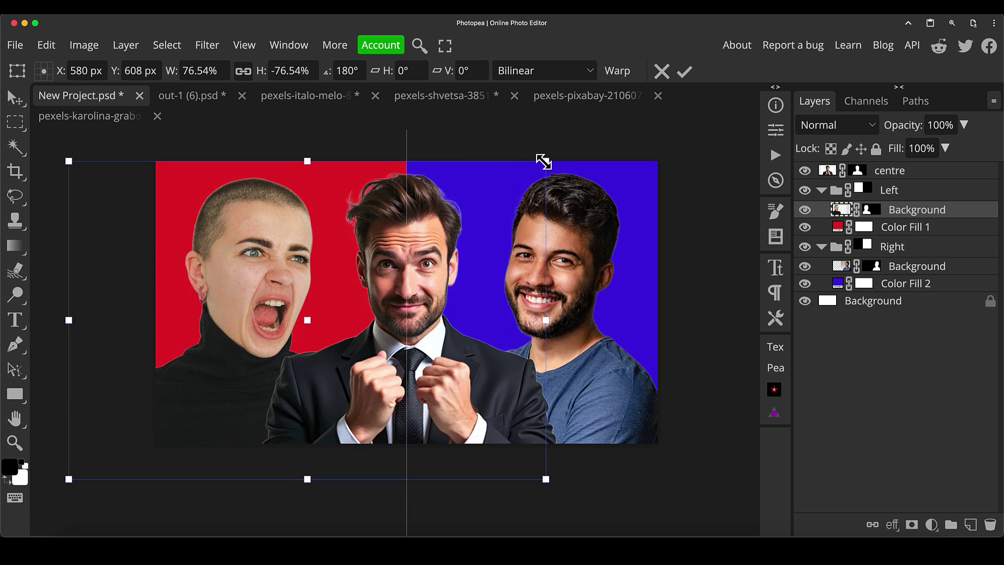
drag(543, 160, 521, 177)
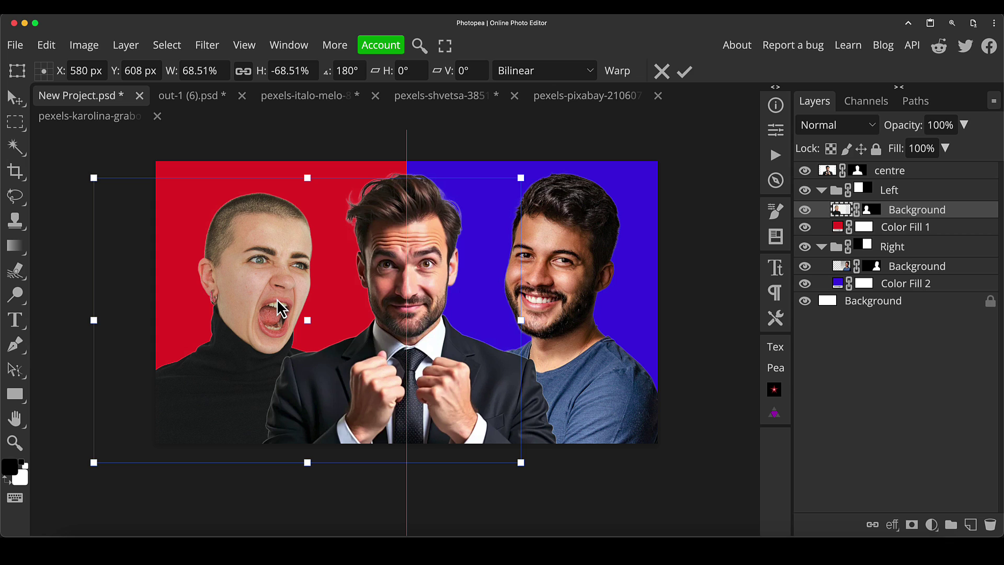
drag(285, 315, 283, 300)
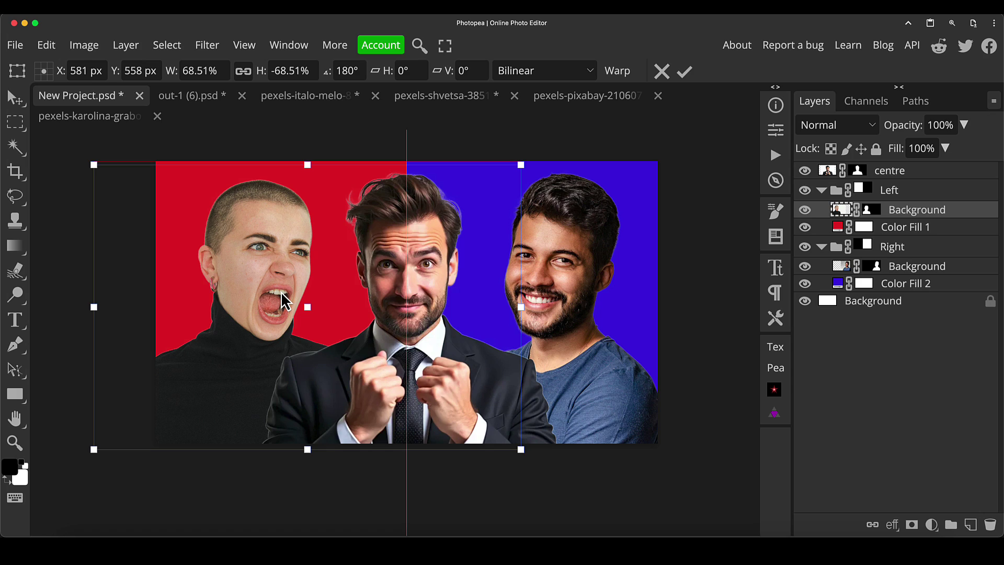
key(Return)
key(m)
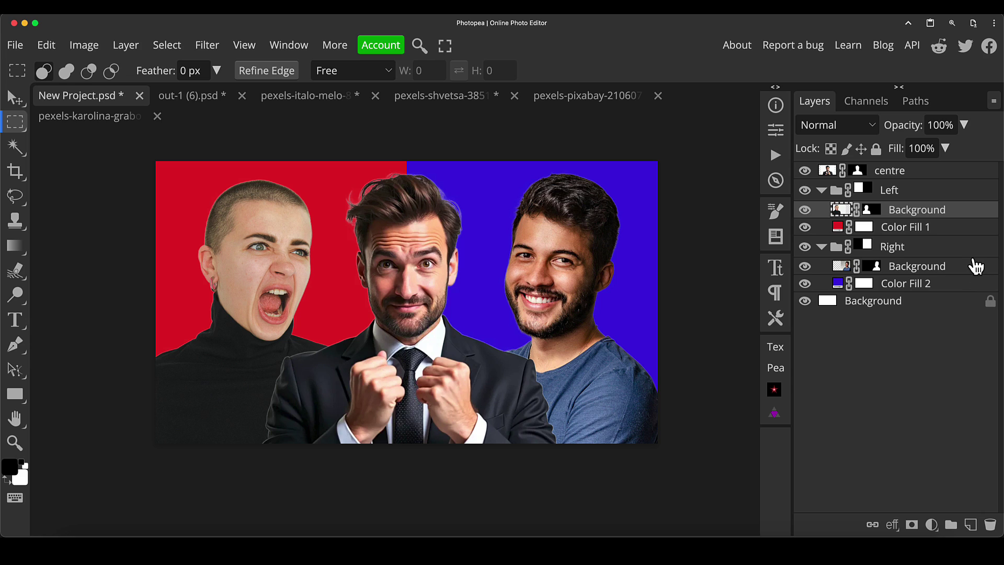
Step: Delete the centre layer's raster mask so the suited man's full white-backed photo shows
click(839, 171)
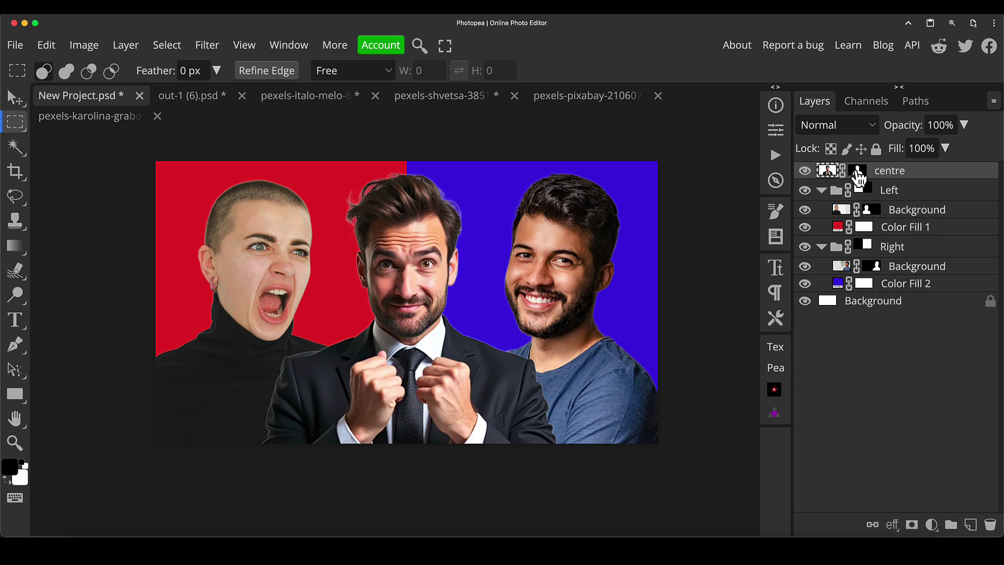
shift+click(858, 172)
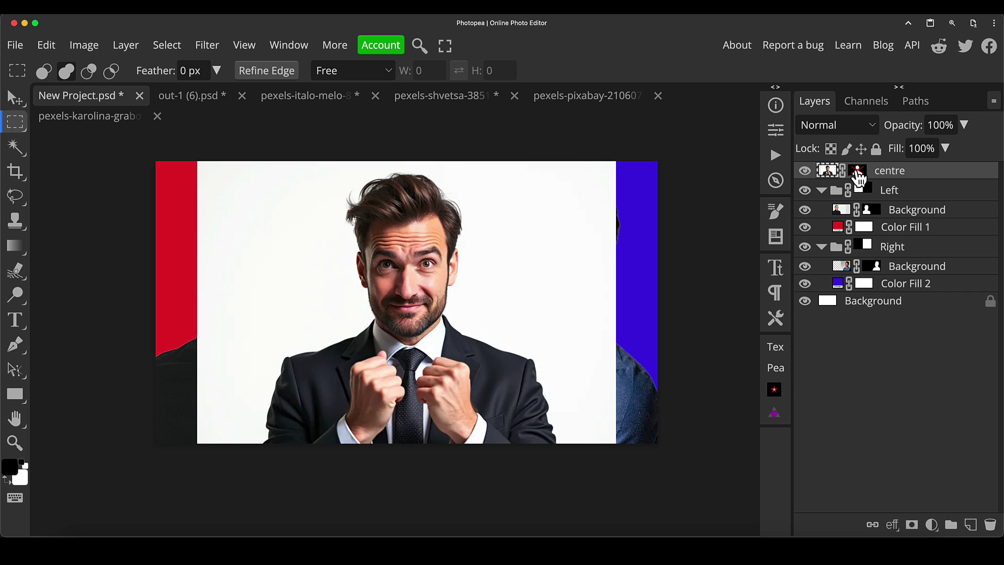
shift+click(858, 172)
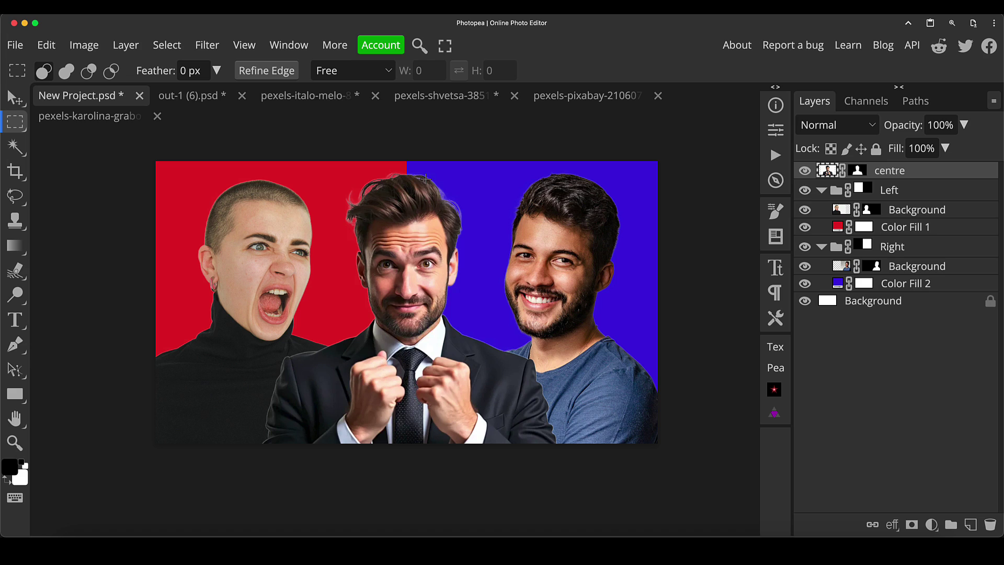
key(m)
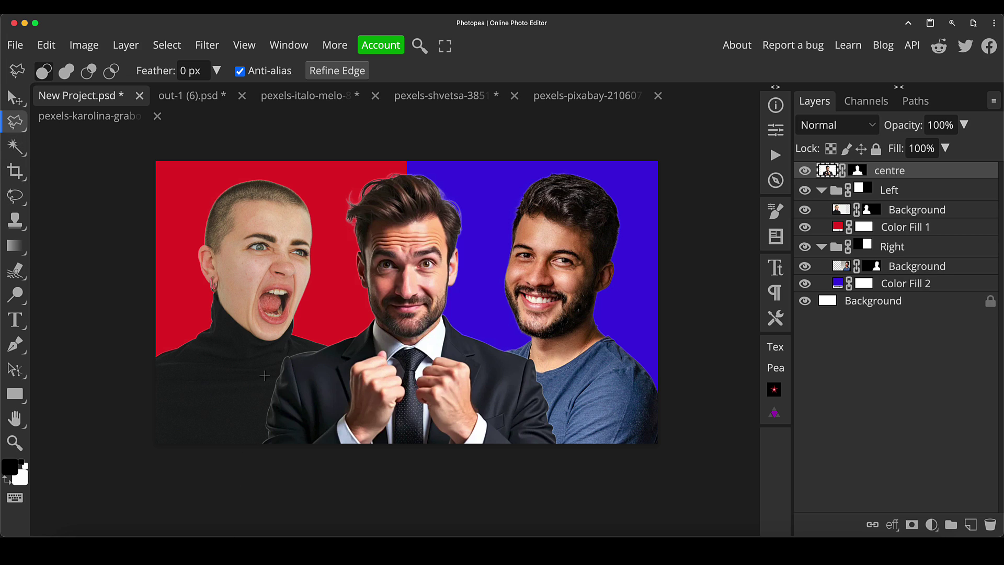
key(shift)
shift+click(859, 171)
right_click(858, 170)
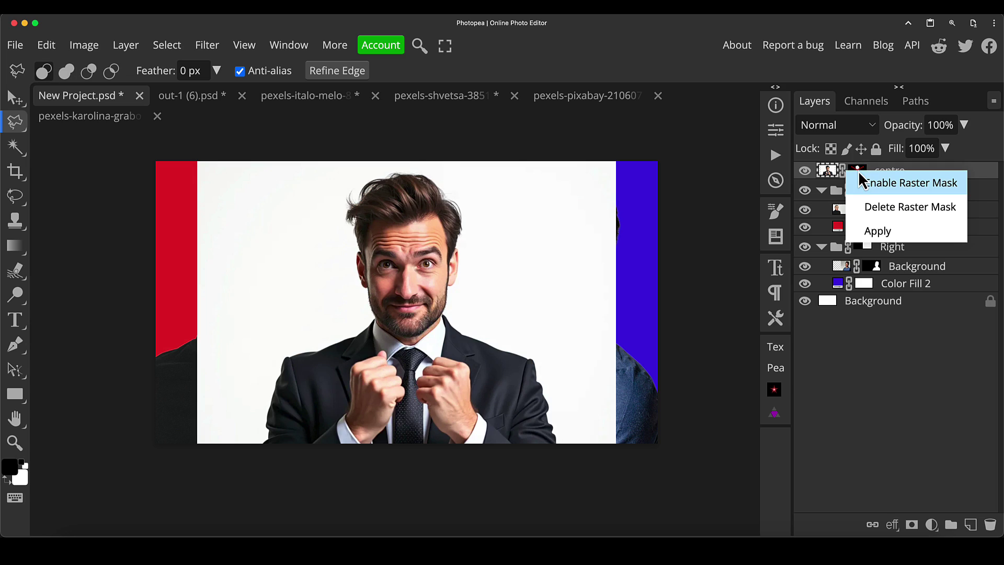
click(878, 208)
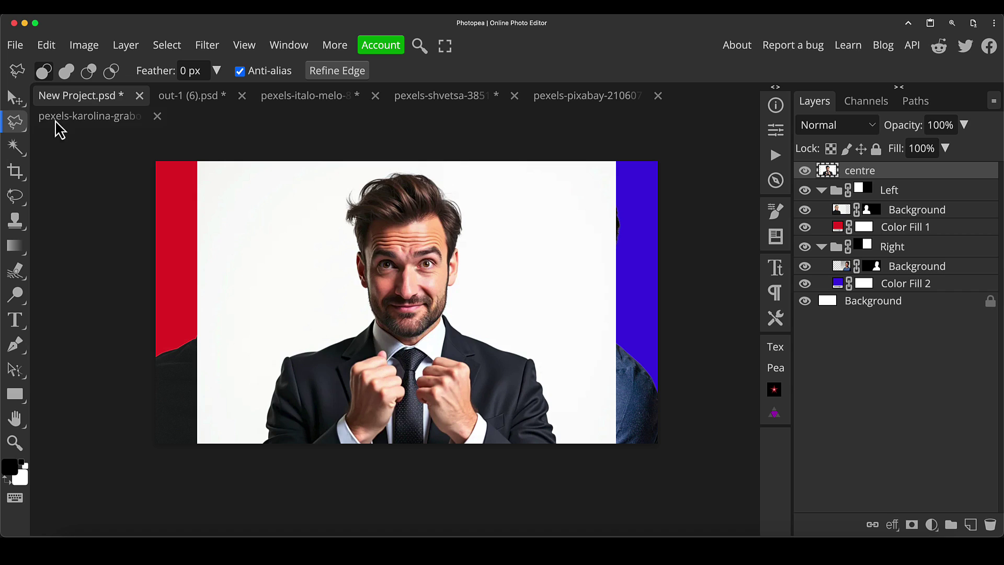
Step: Pick the Polygonal Lasso and start outlining the centre man's left side and shoulder
click(17, 127)
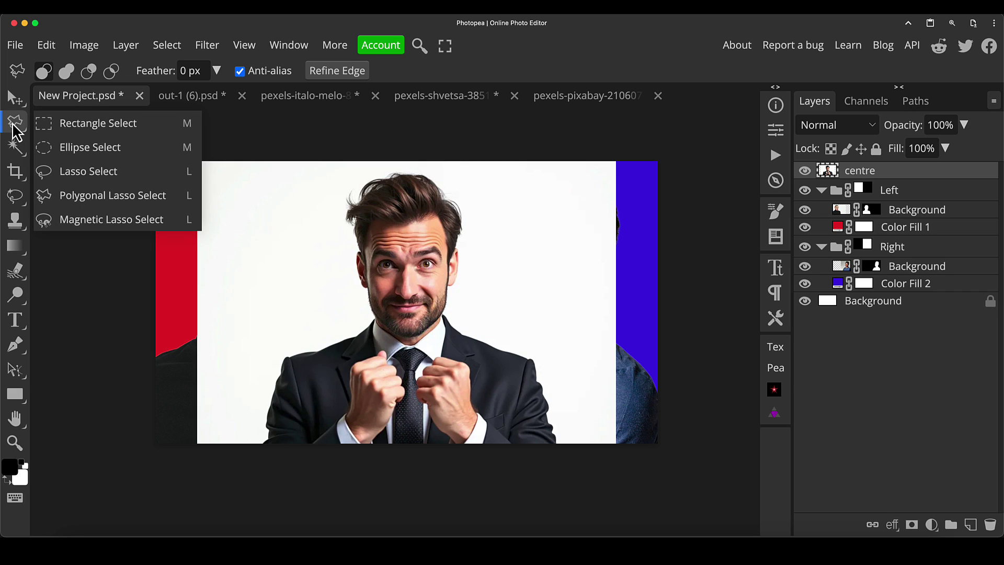
click(89, 197)
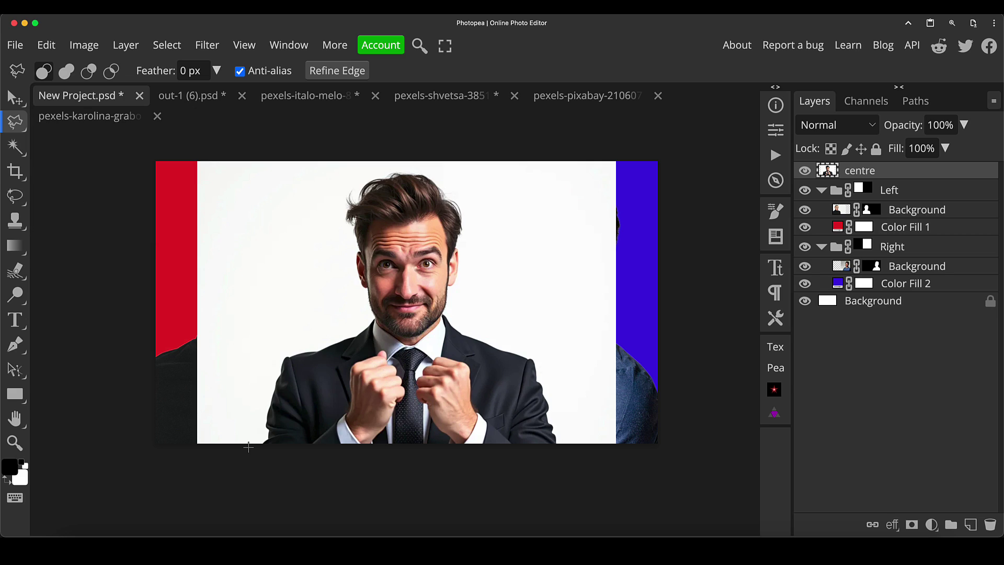
click(247, 446)
click(256, 393)
click(263, 372)
click(267, 349)
click(292, 341)
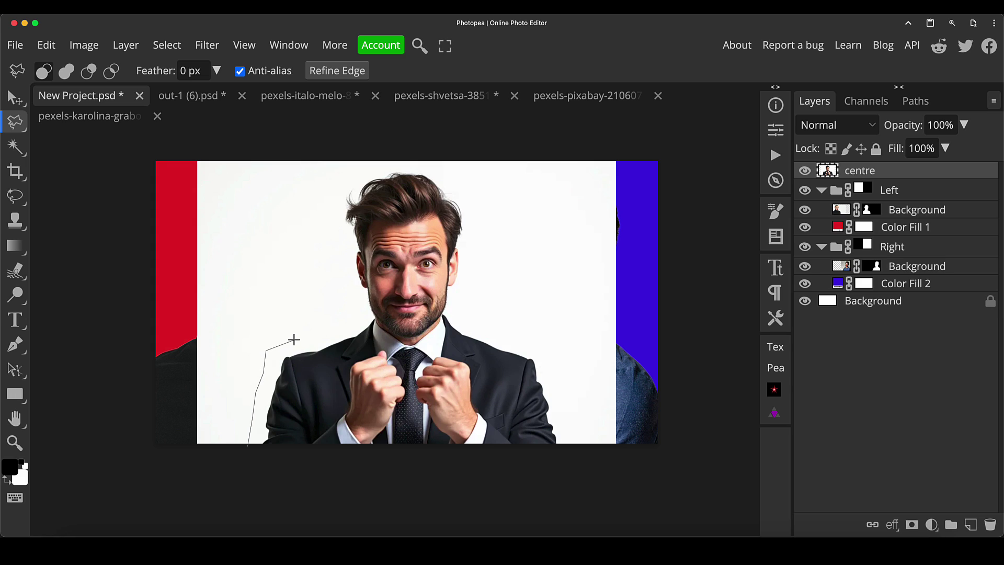
click(329, 333)
click(332, 321)
double_click(358, 311)
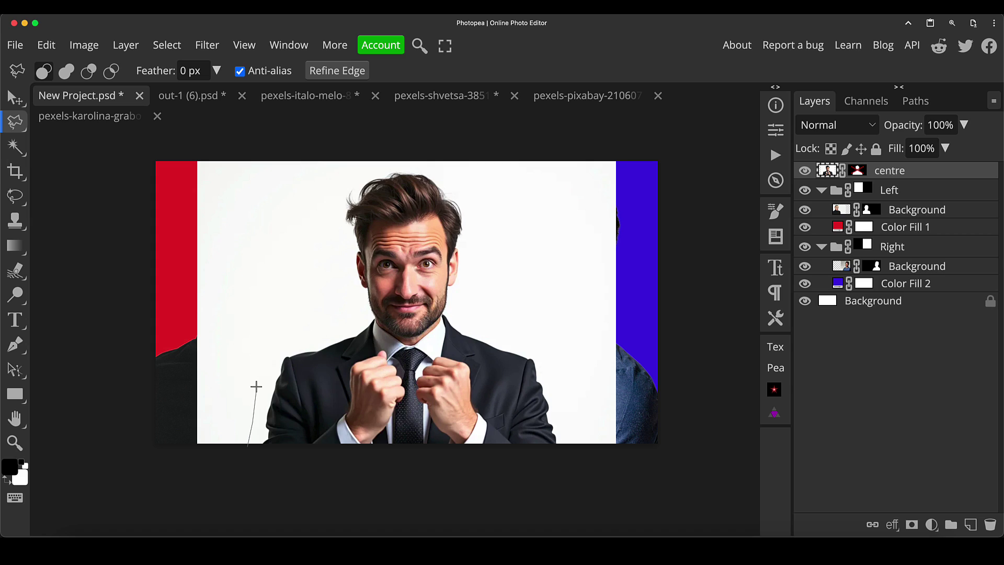
Step: Trace a loose outline around the centre man, close it, and add a layer mask from it
click(268, 368)
click(271, 350)
click(295, 340)
click(337, 331)
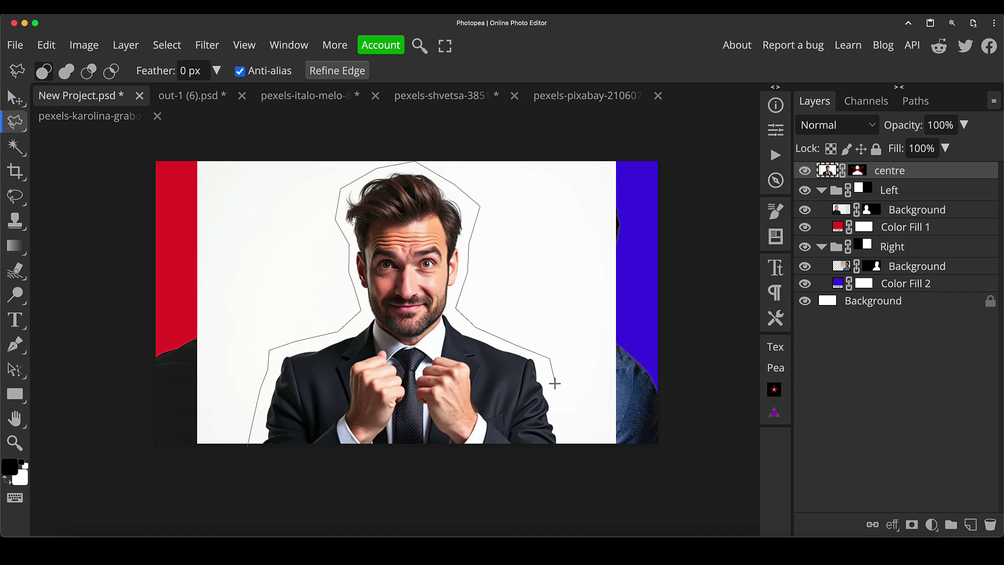
double_click(570, 448)
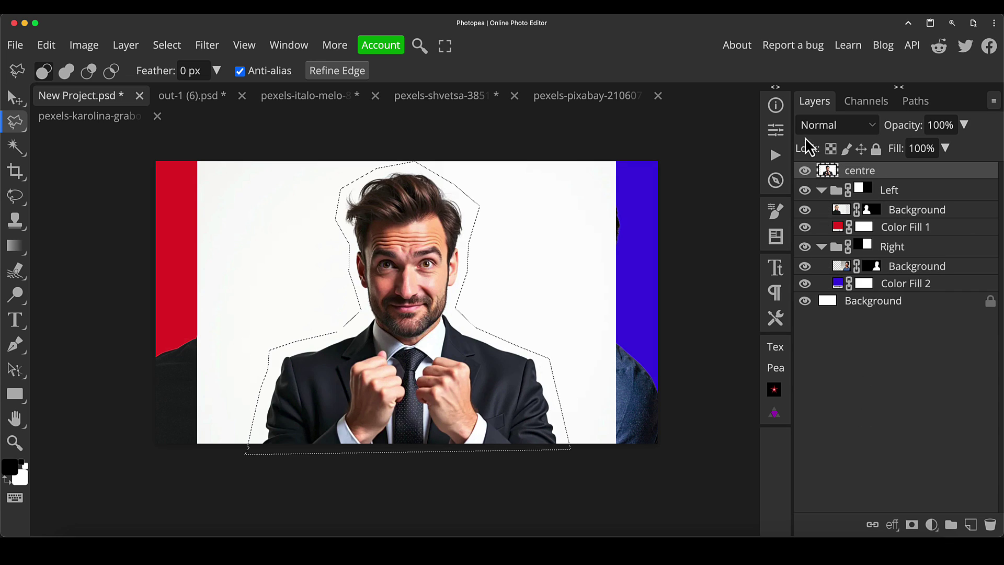
click(911, 525)
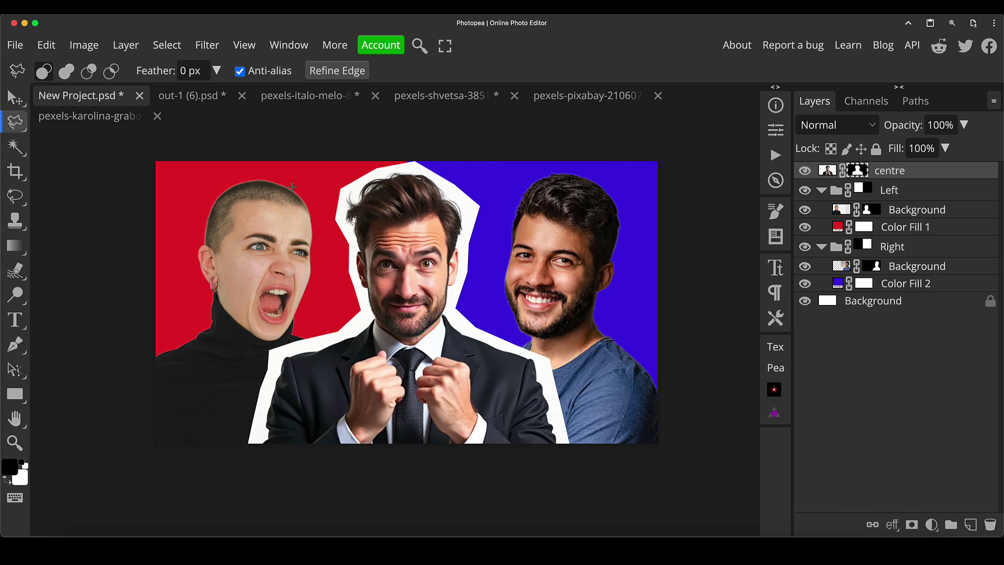
Step: Nudge the centre man's image a few pixels upward with Free Transform
click(827, 170)
key(ctrl+t)
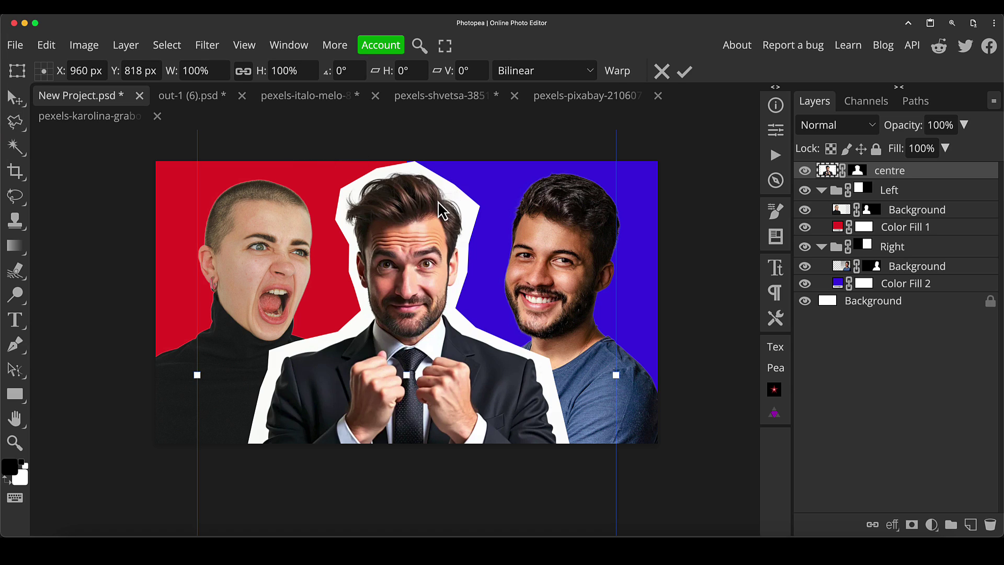
drag(438, 201, 436, 197)
key(Return)
key(l)
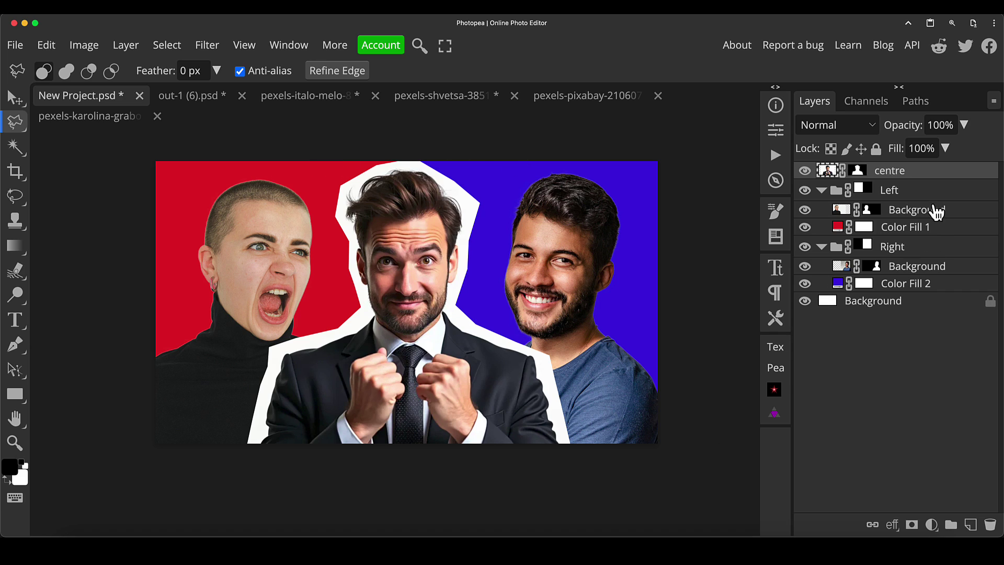
Step: Open the centre layer's Layer Style and enable Drop Shadow
double_click(930, 172)
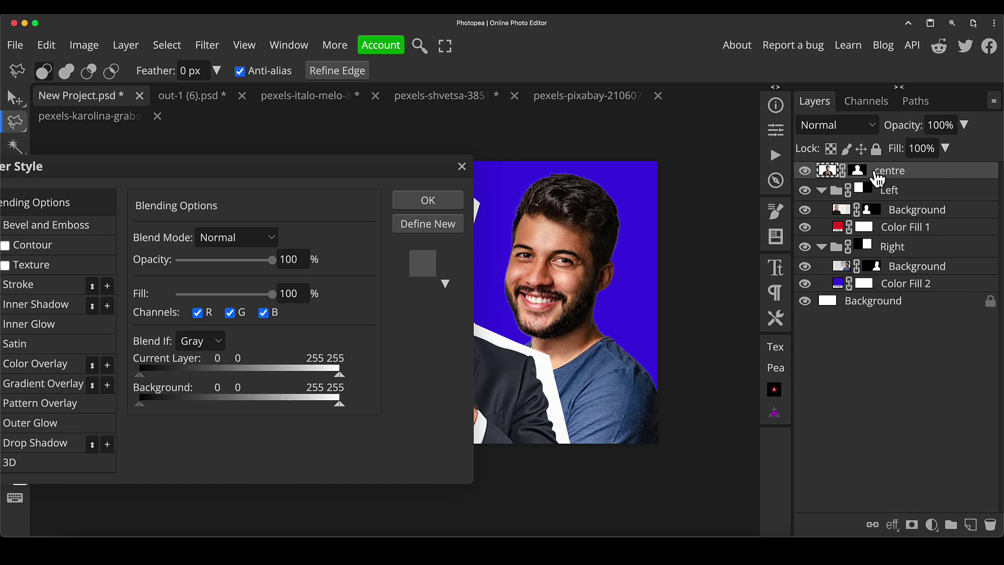
drag(90, 175, 626, 225)
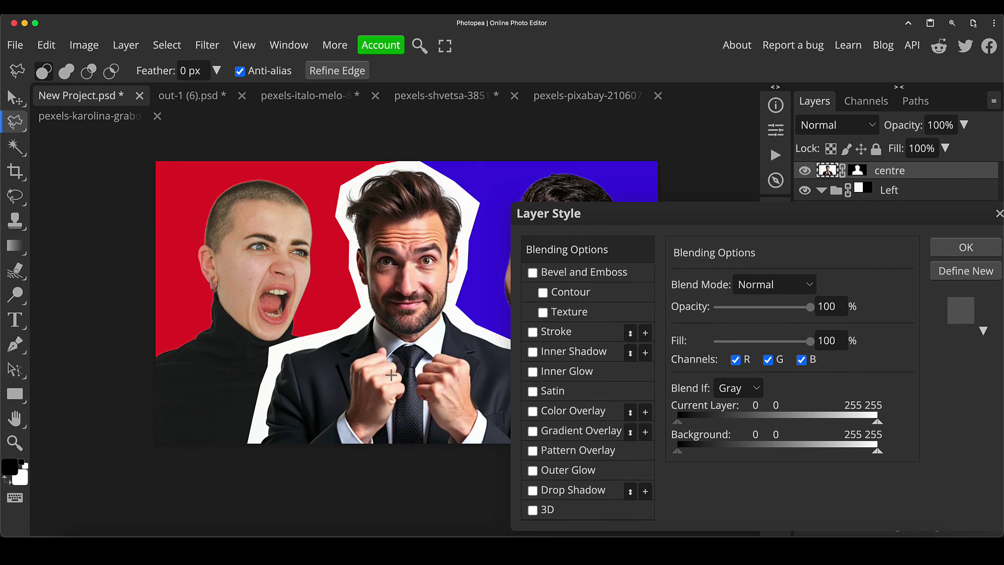
click(534, 492)
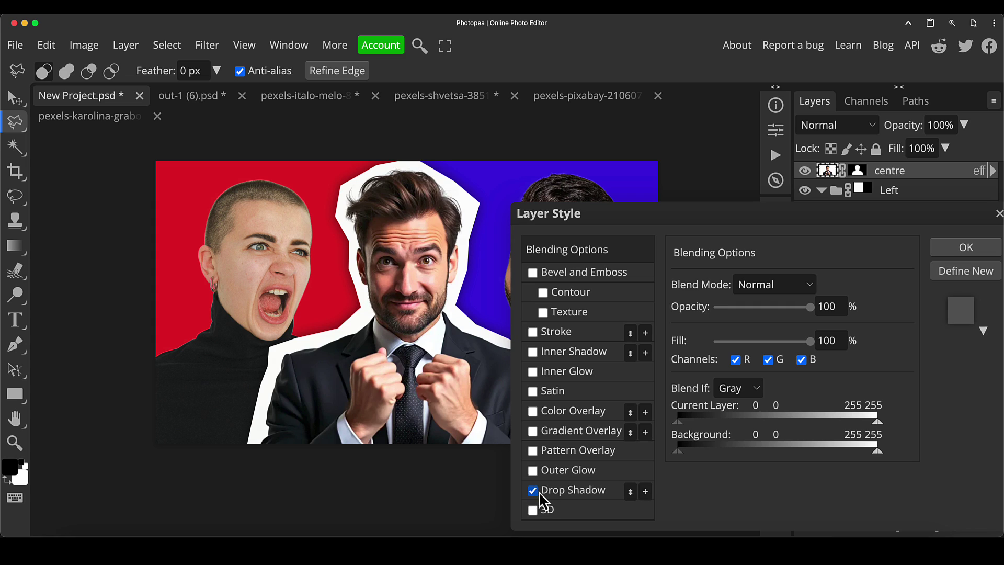
click(558, 493)
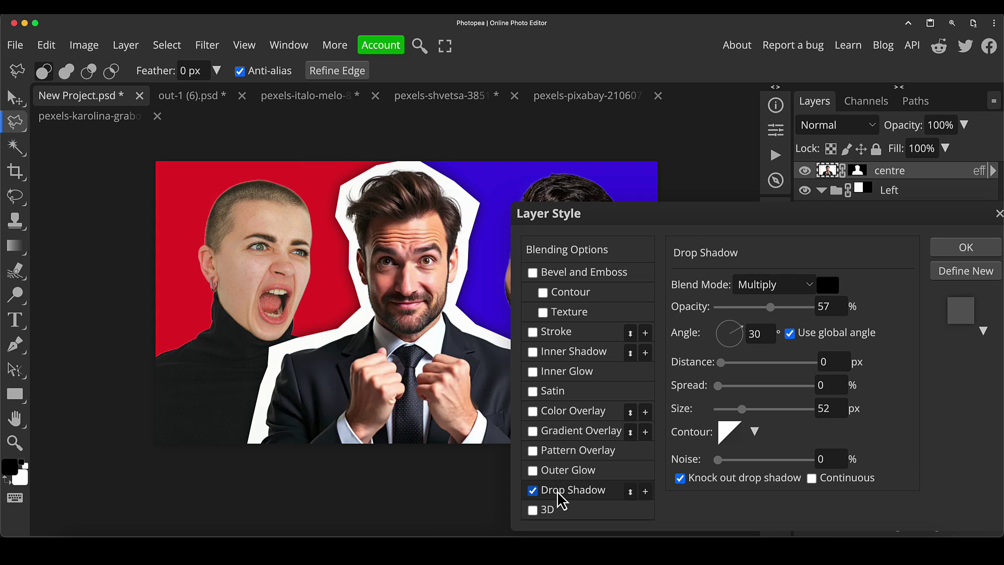
Step: Set the drop shadow to black, Multiply blend mode, with opacity lowered to 39%
click(839, 294)
click(592, 313)
click(805, 291)
click(784, 230)
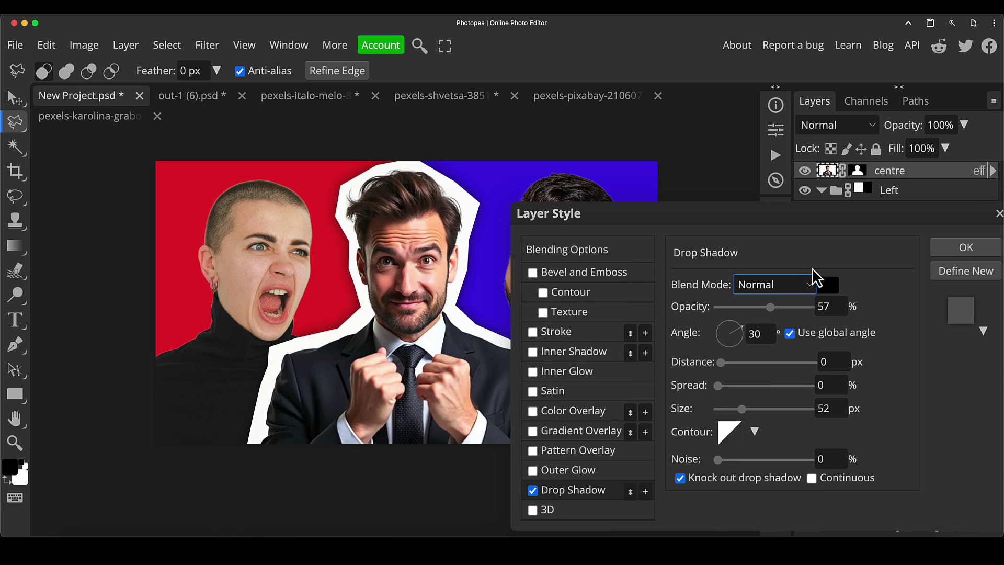
click(813, 282)
click(782, 344)
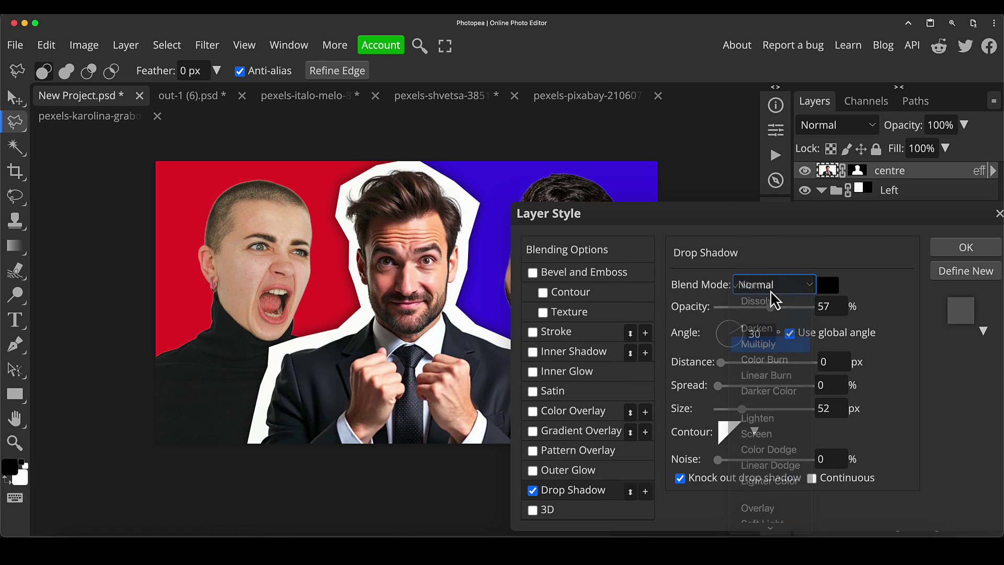
mouse_move(770, 306)
mouse_down()
mouse_move(734, 309)
mouse_move(754, 309)
mouse_up()
click(808, 308)
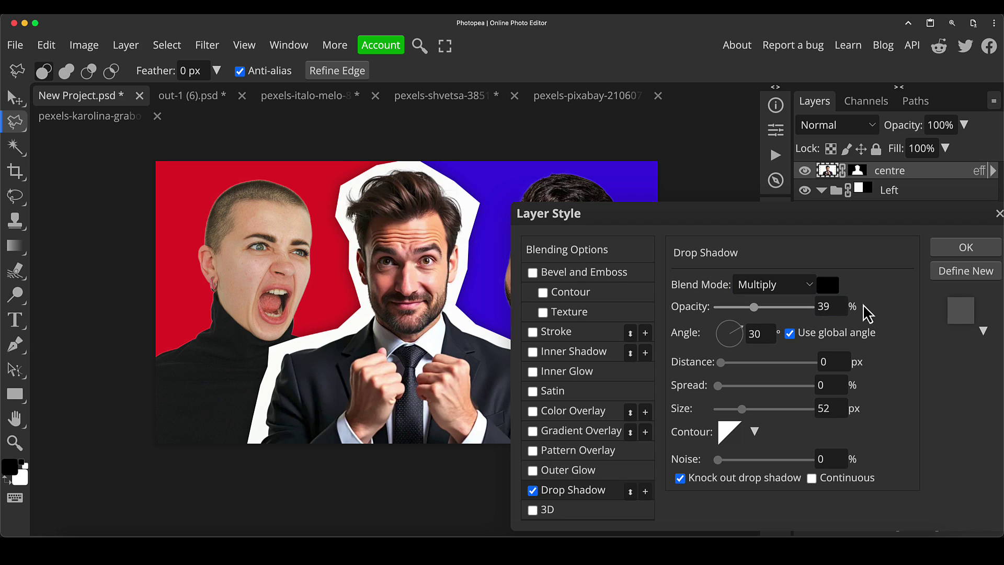
Step: Apply the drop shadow, expand the centre layer's effects, and toggle Drop Shadow off and on to compare
click(950, 245)
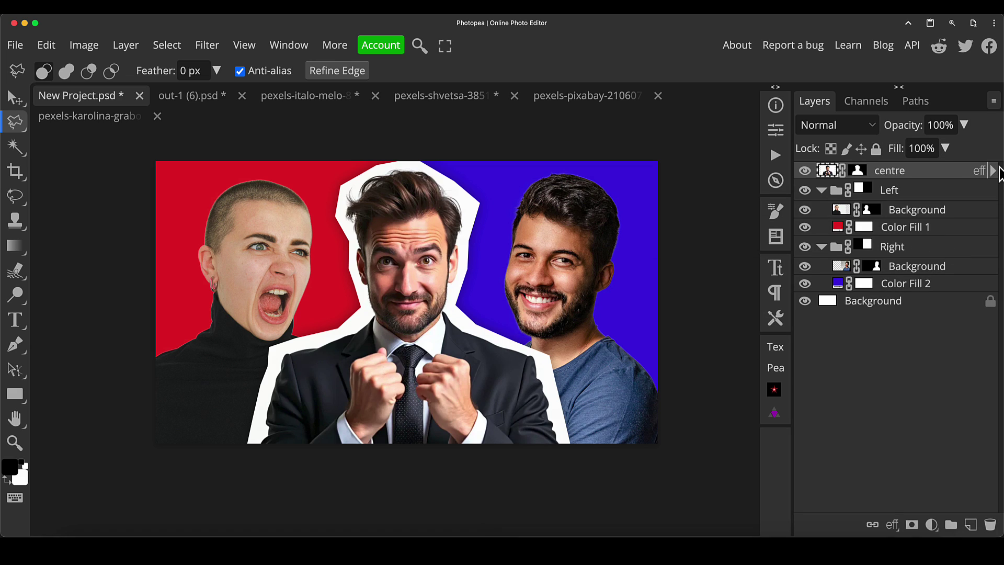
click(992, 171)
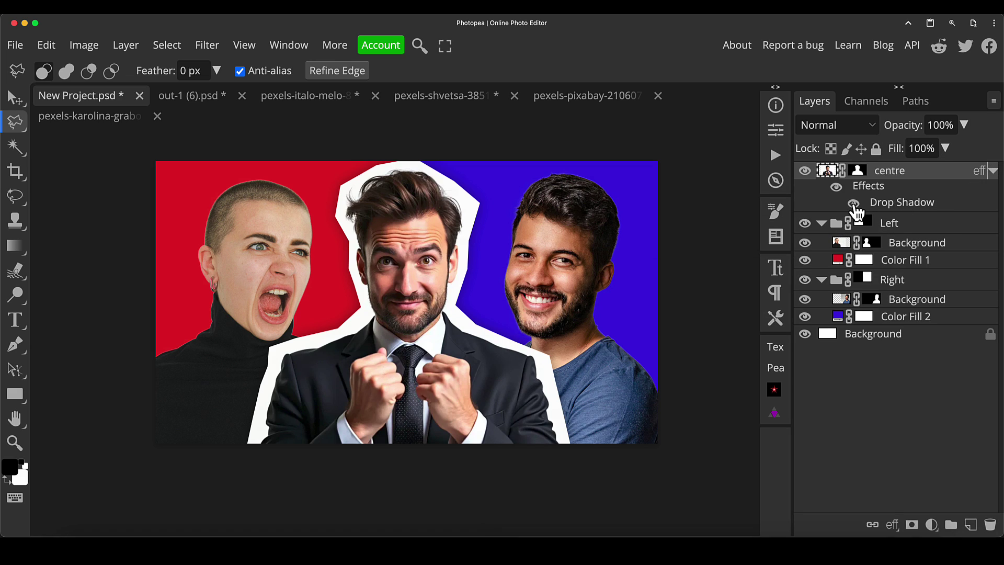
click(855, 203)
click(855, 204)
click(854, 204)
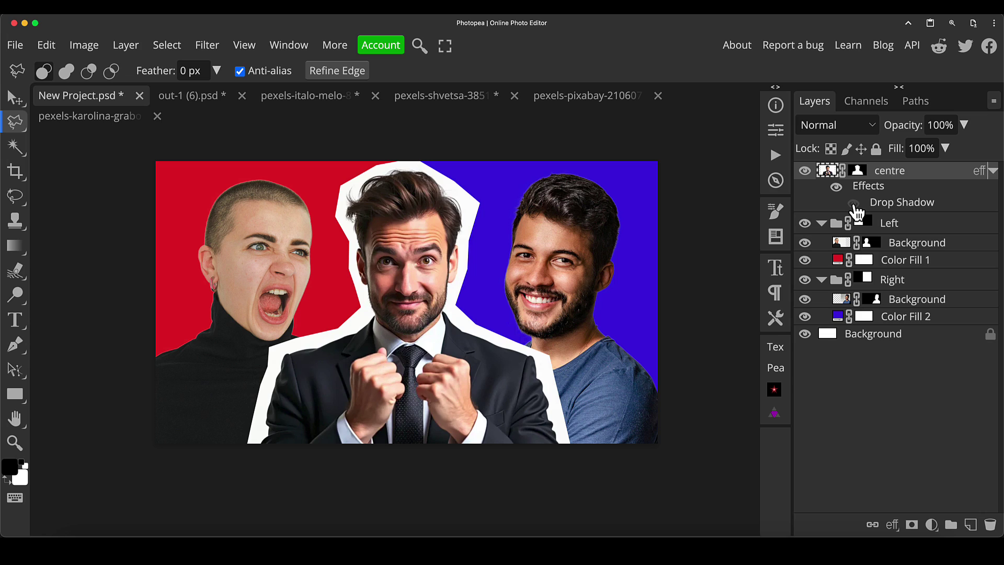
click(855, 203)
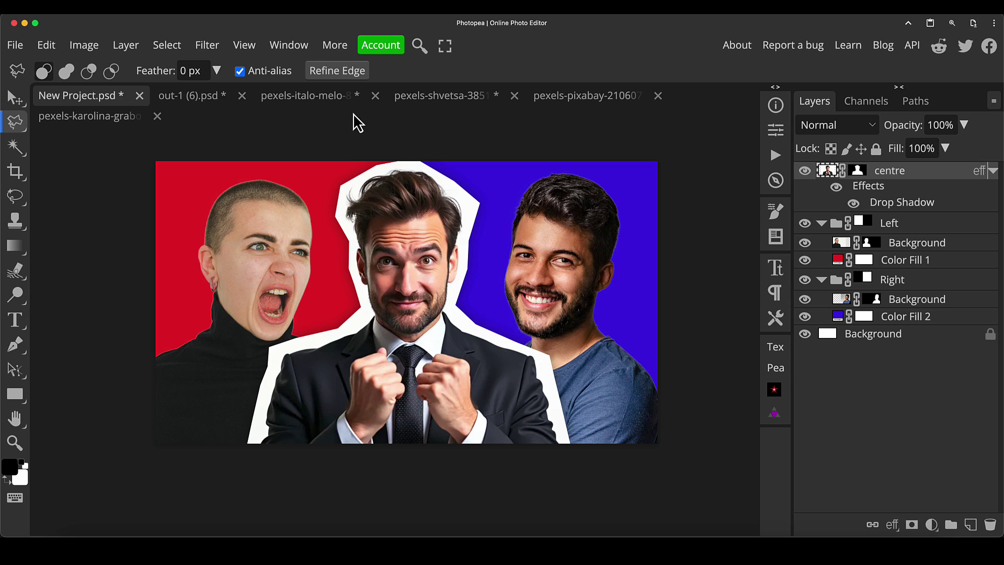
Step: Copy the whole pexels-pixabay stock-ticker image and paste it above Color Fill 1 in New Project.psd
click(547, 97)
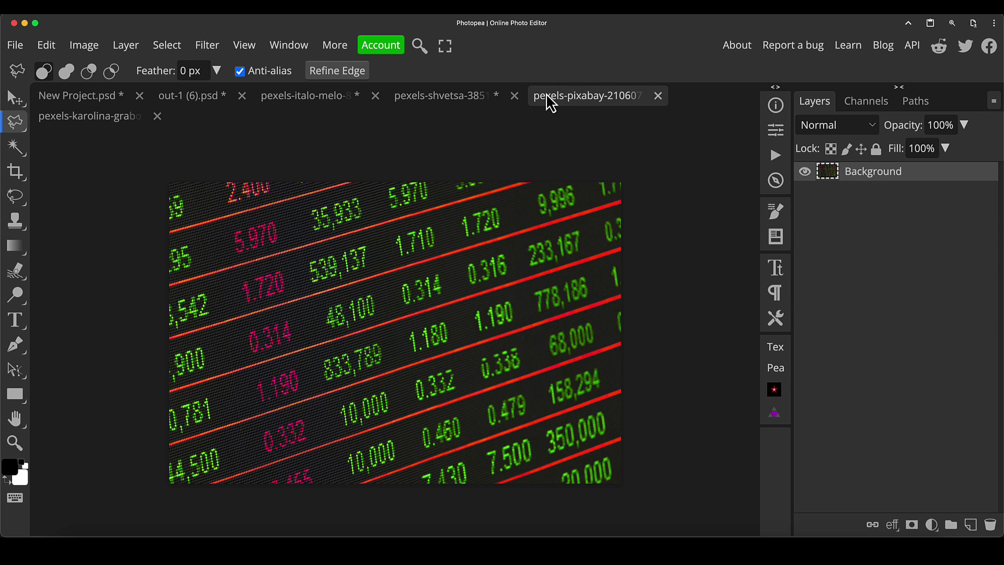
key(ctrl+a)
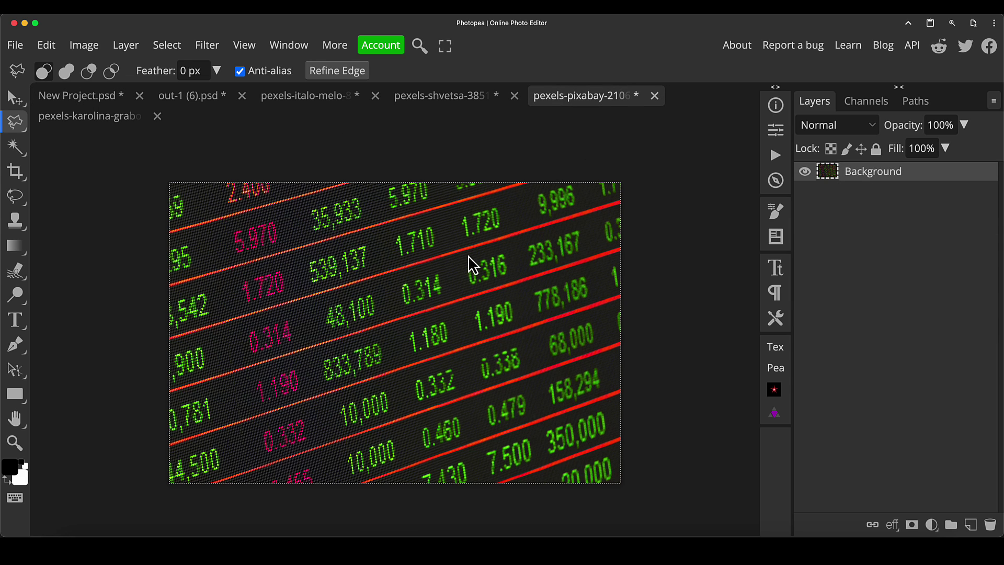
click(93, 96)
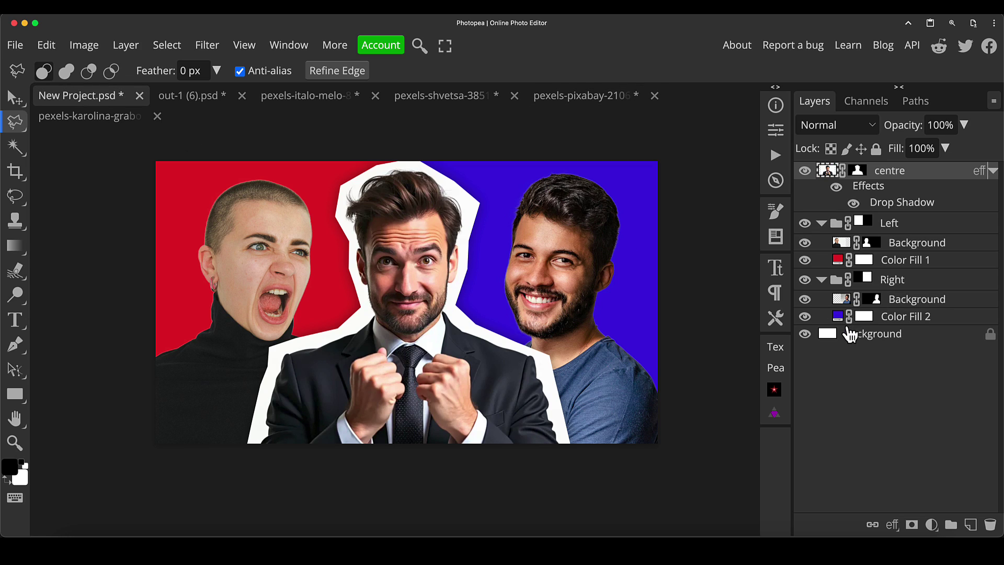
click(839, 264)
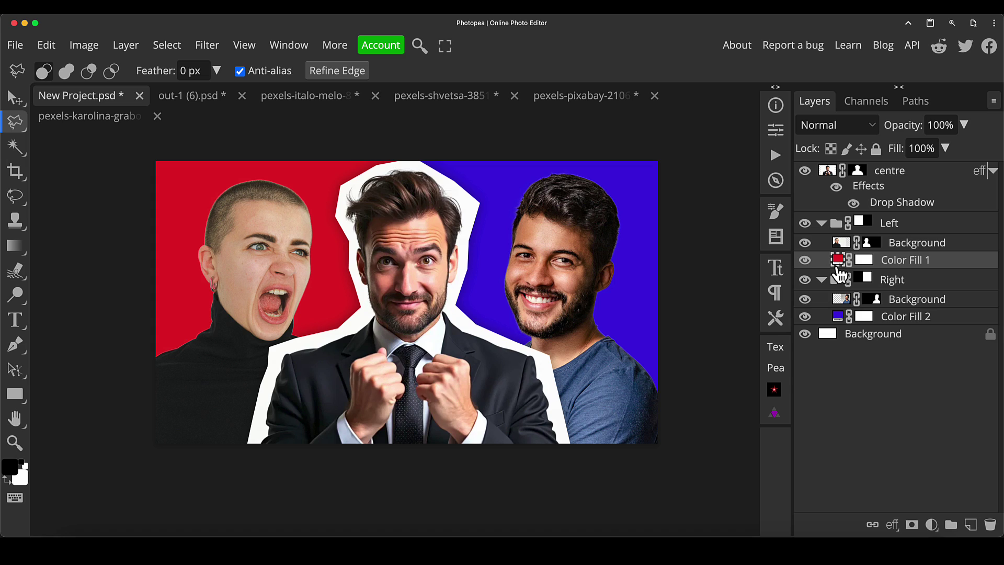
key(ctrl+v)
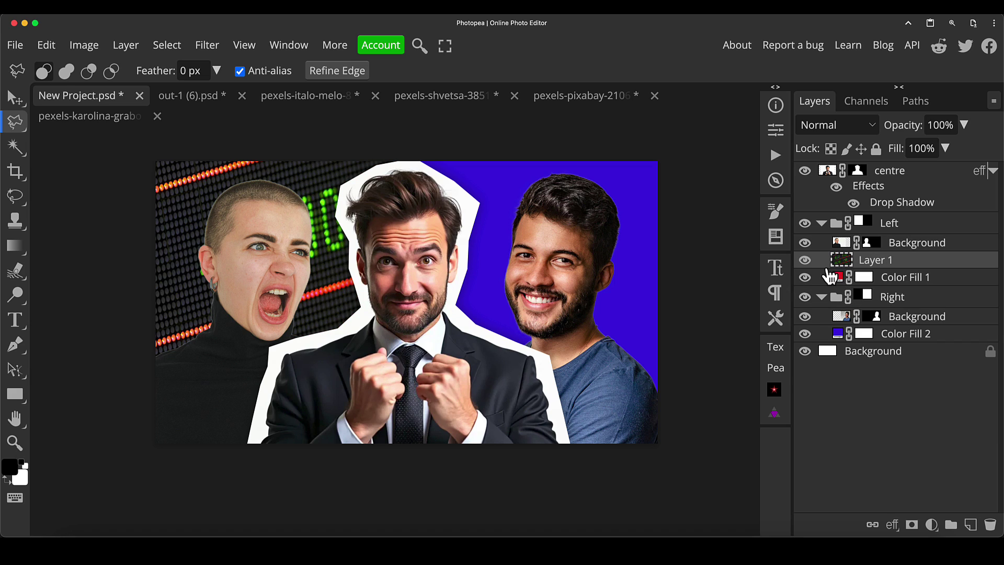
key(ctrl+t)
Step: Scale the ticker image proportionally to about 34% and position it over the left half
mouse_move(296, 217)
mouse_down()
mouse_move(254, 247)
mouse_move(240, 312)
mouse_move(431, 364)
mouse_move(489, 358)
mouse_move(680, 404)
mouse_move(321, 365)
mouse_move(390, 364)
mouse_move(386, 322)
mouse_move(386, 346)
mouse_up()
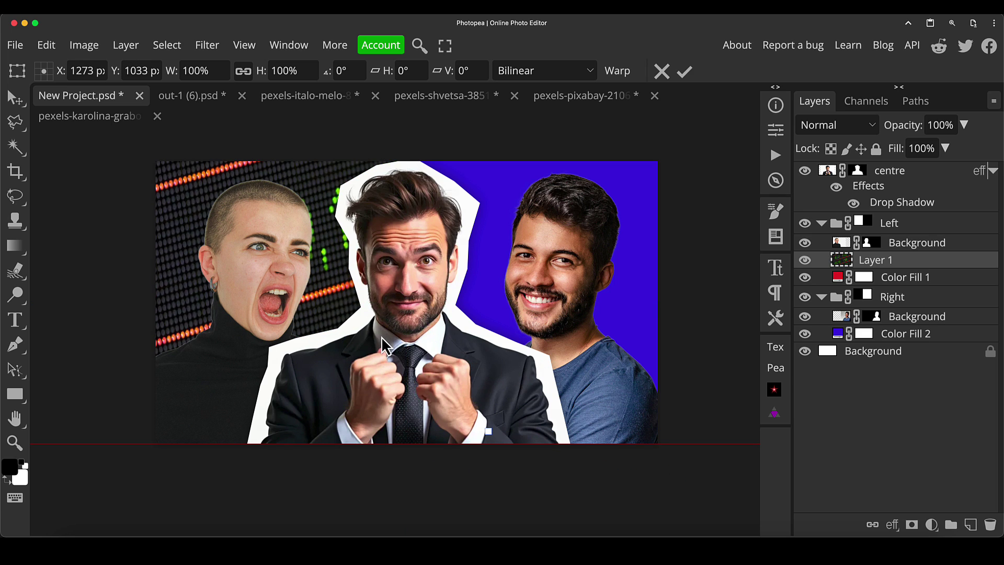
click(298, 73)
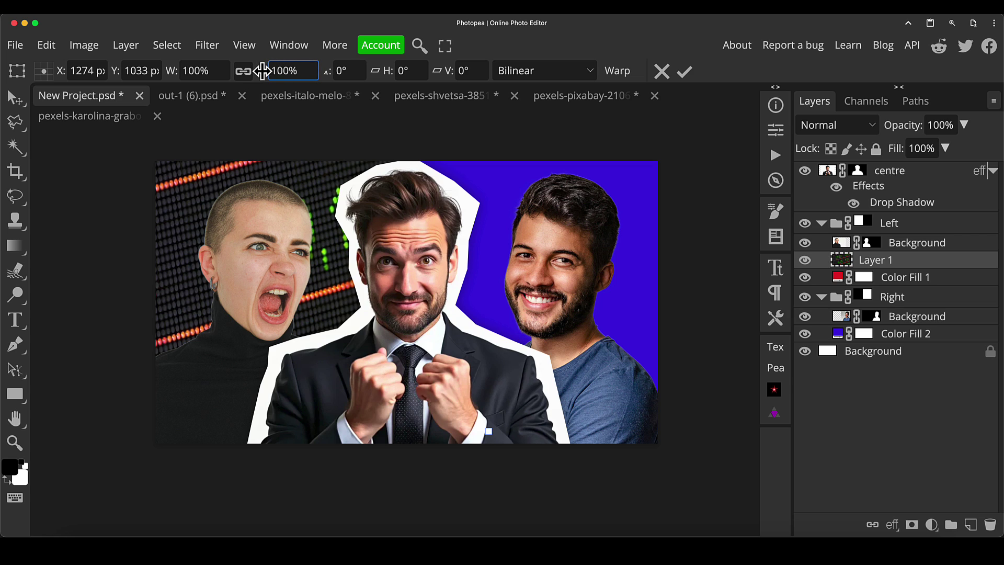
drag(262, 70, 218, 73)
drag(507, 376, 397, 282)
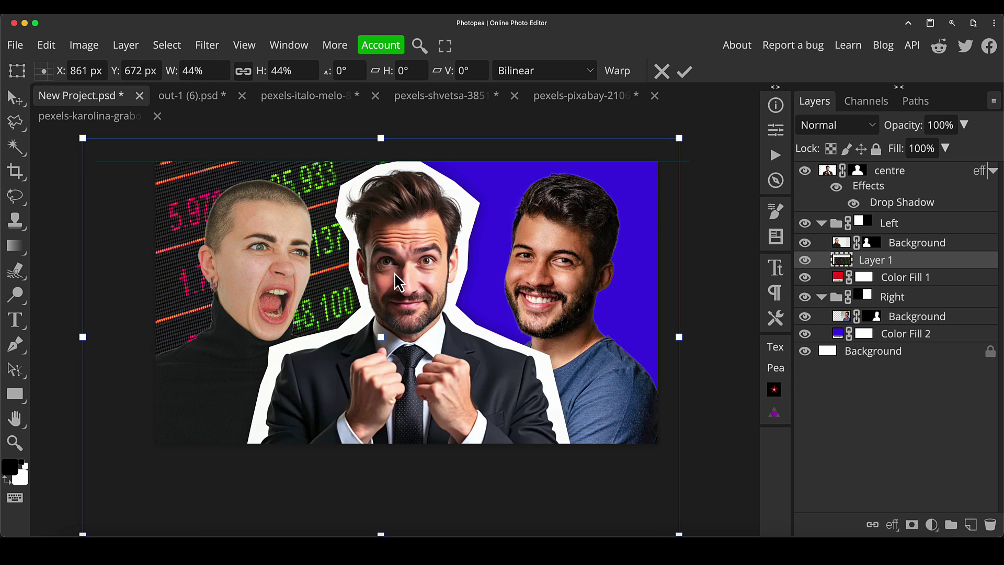
drag(262, 70, 249, 63)
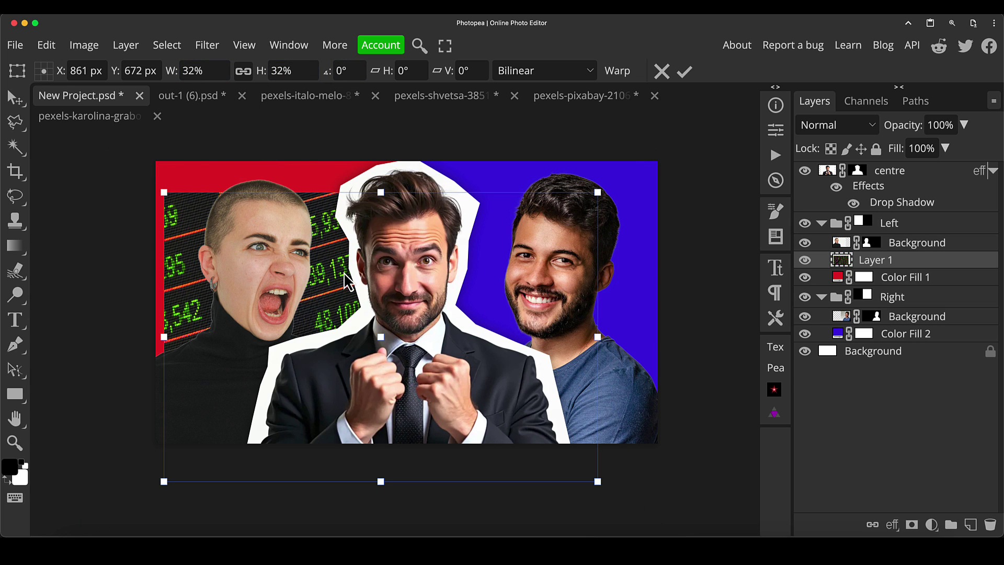
drag(347, 281, 333, 238)
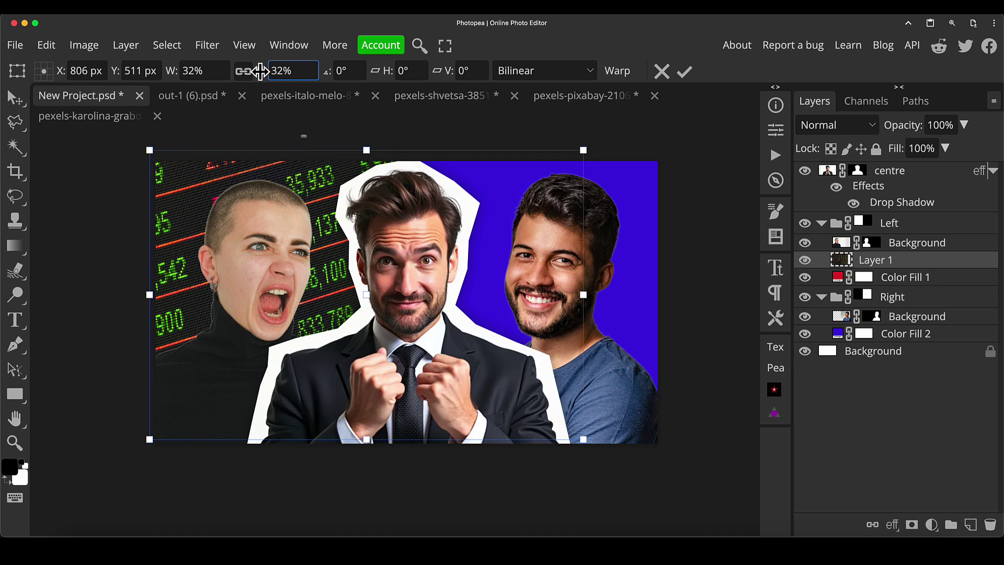
click(172, 71)
click(270, 72)
click(243, 73)
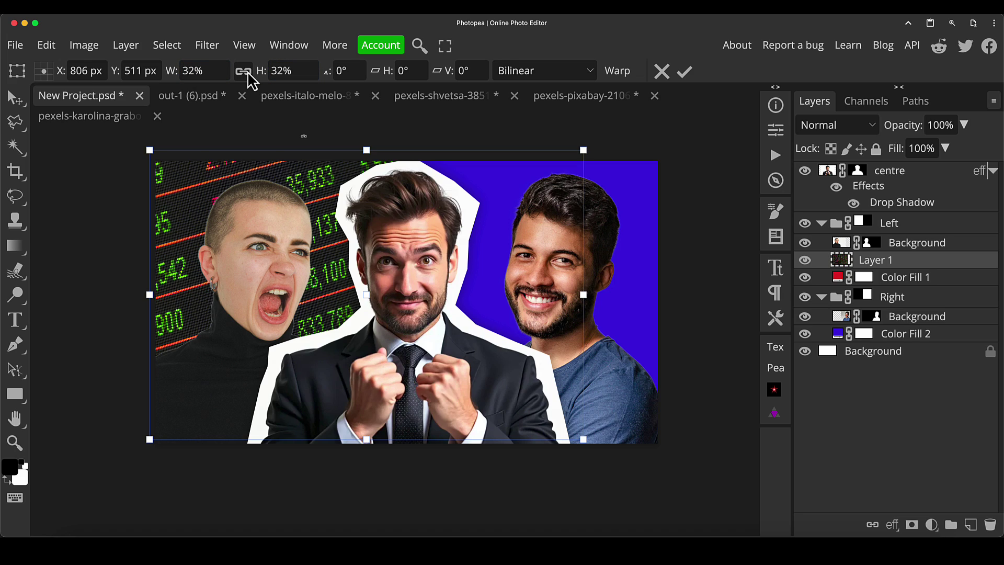
mouse_move(265, 70)
mouse_down()
mouse_move(256, 86)
mouse_move(262, 70)
mouse_move(268, 76)
mouse_move(251, 73)
mouse_move(261, 78)
mouse_up()
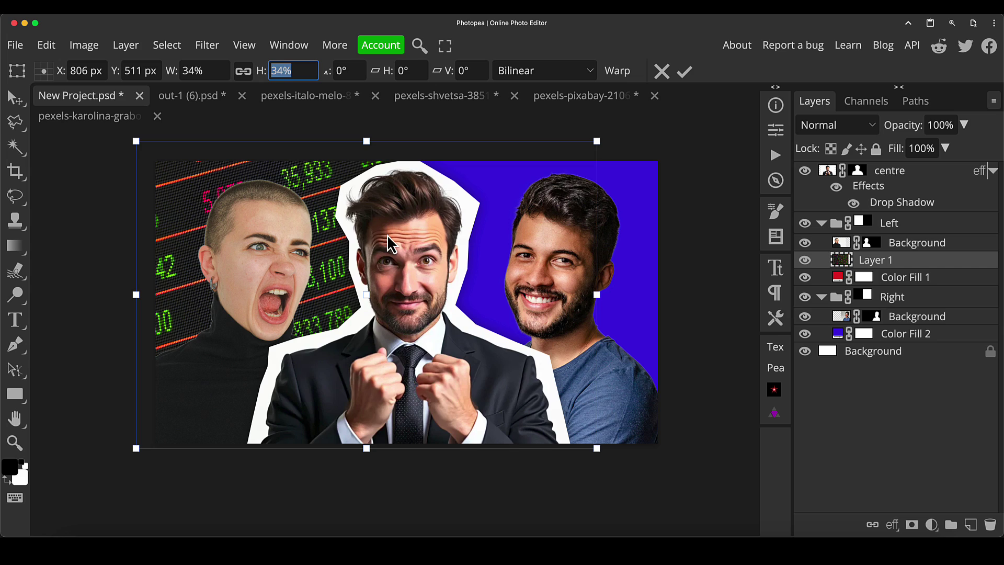
click(342, 247)
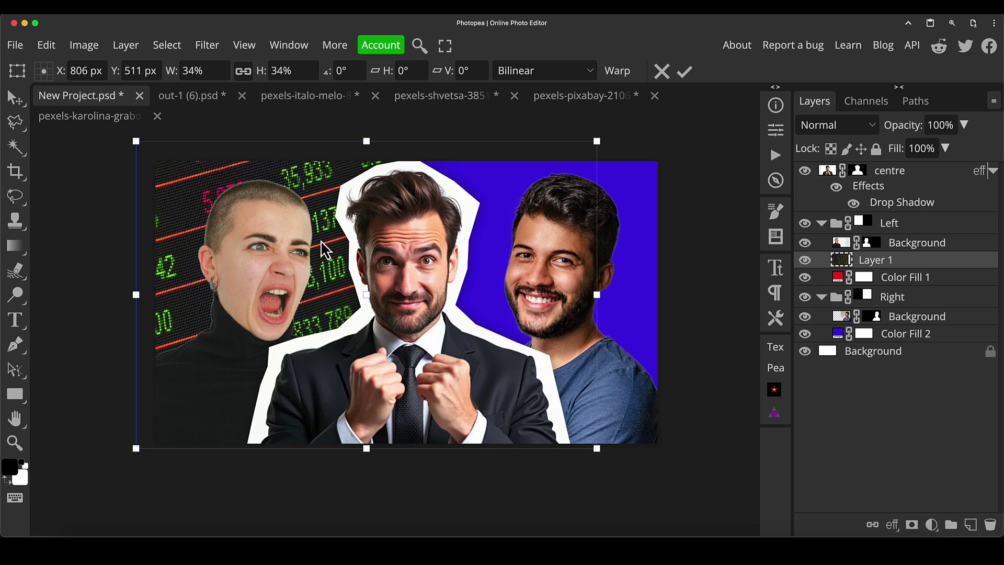
Step: Desaturate the ticker image with Hue/Saturation Saturation at -97
key(super+u)
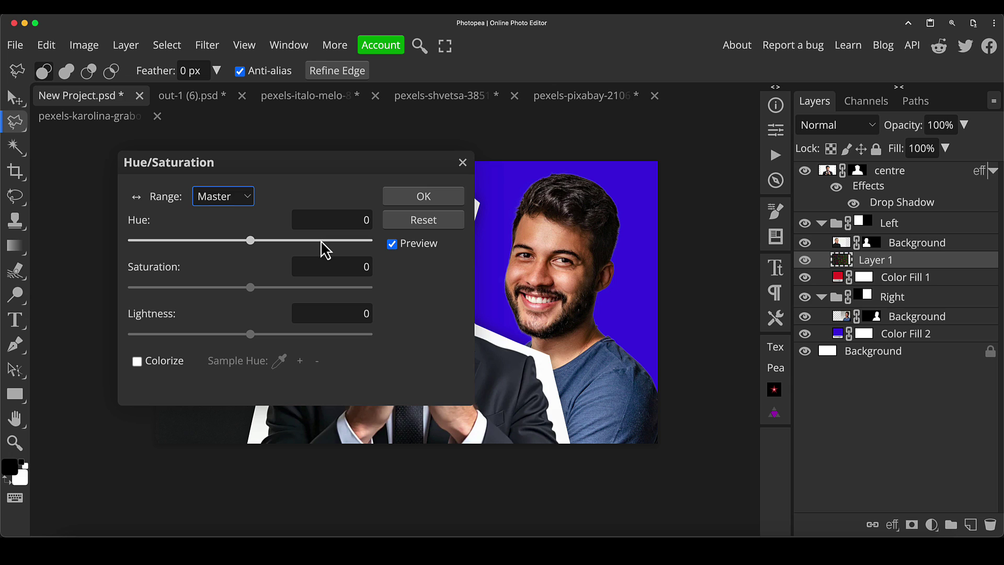
drag(249, 288, 128, 292)
click(410, 200)
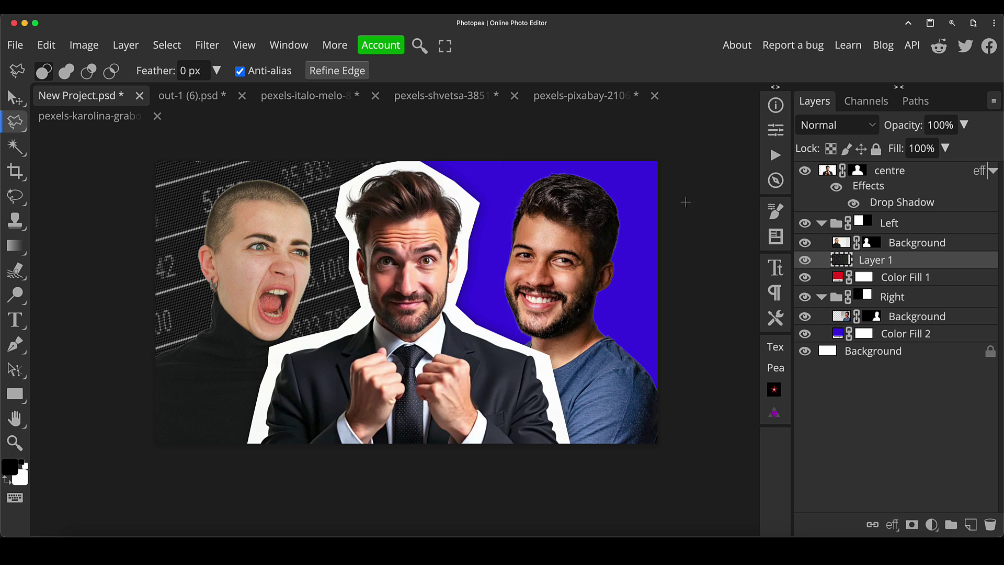
Step: Set the ticker layer to Overlay blend mode and toggle it to compare
click(866, 136)
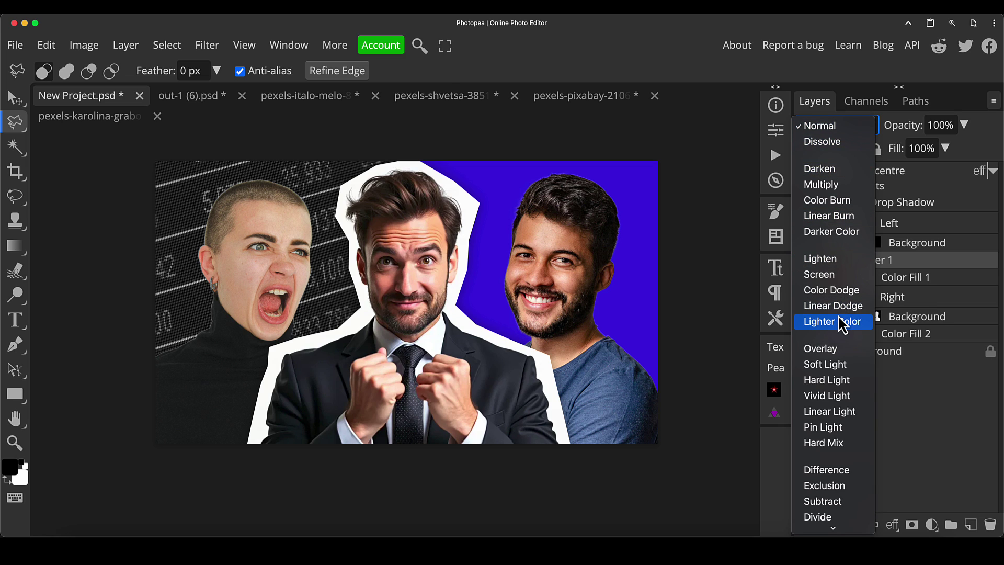
click(830, 347)
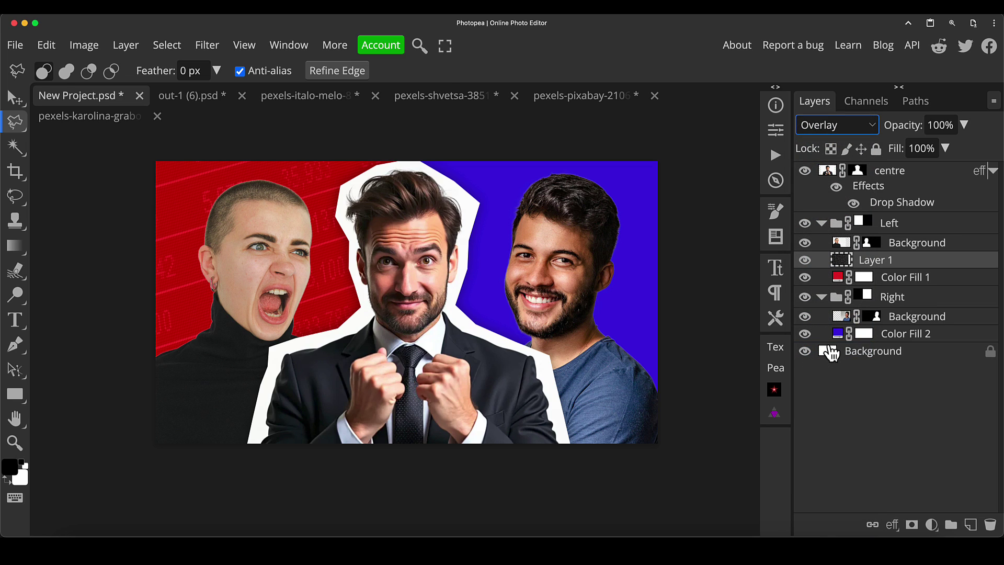
click(805, 260)
click(805, 259)
Step: Pick a new red for Color Fill 1 and lower Layer 1 opacity to 81%
click(841, 277)
double_click(838, 278)
drag(310, 162, 622, 195)
click(609, 267)
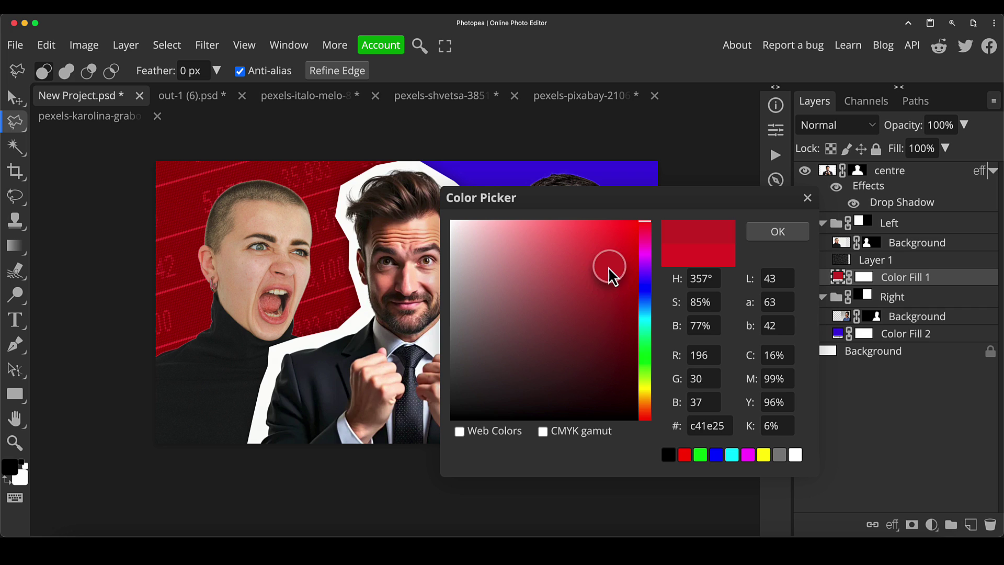
mouse_move(609, 267)
mouse_down()
mouse_move(633, 231)
mouse_move(613, 252)
mouse_up()
click(777, 231)
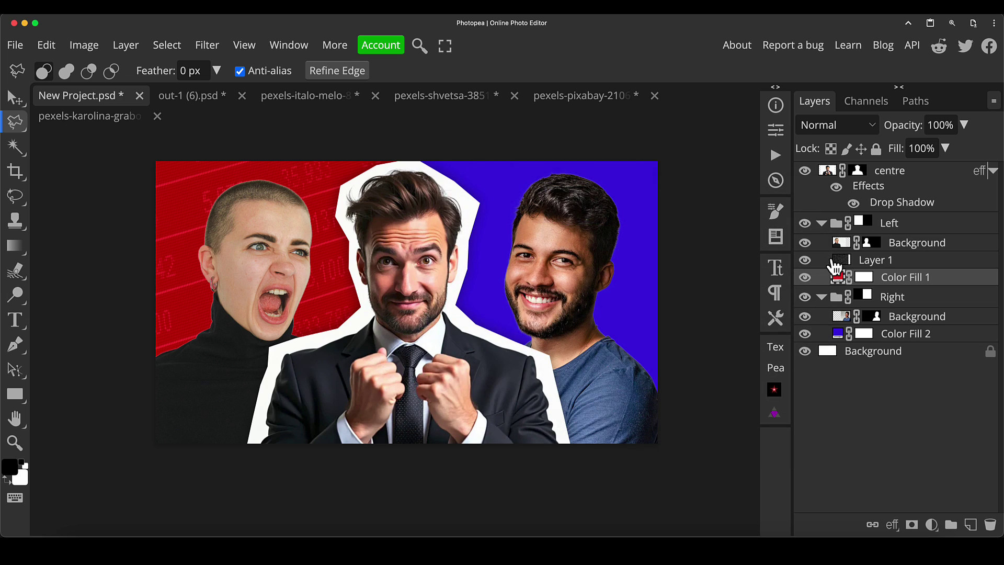
click(837, 262)
mouse_move(902, 128)
mouse_down()
mouse_move(882, 126)
mouse_move(862, 141)
mouse_move(888, 134)
mouse_up()
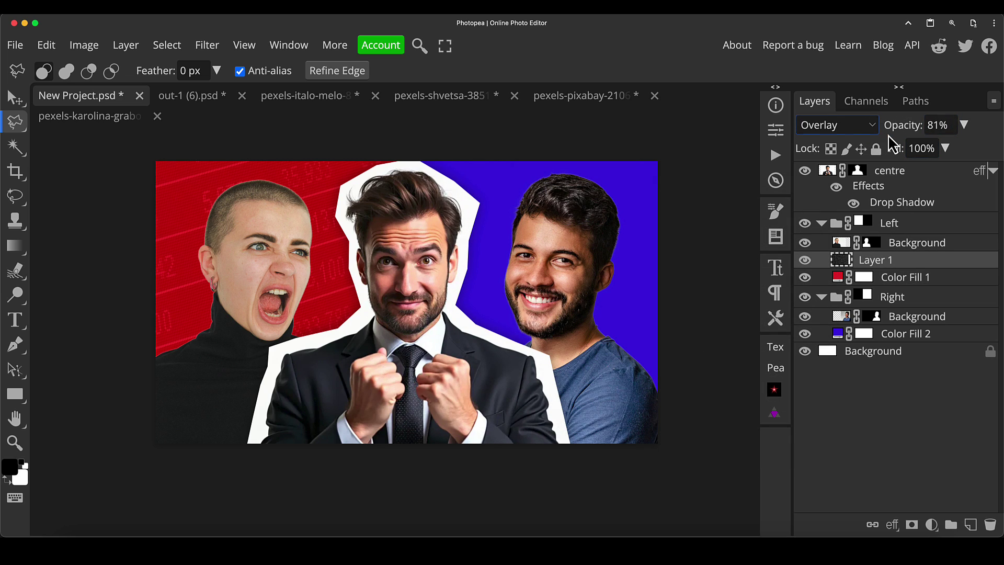
Step: Copy the dollar-bills image and paste it above Color Fill 2 in the Right group
click(597, 96)
click(425, 99)
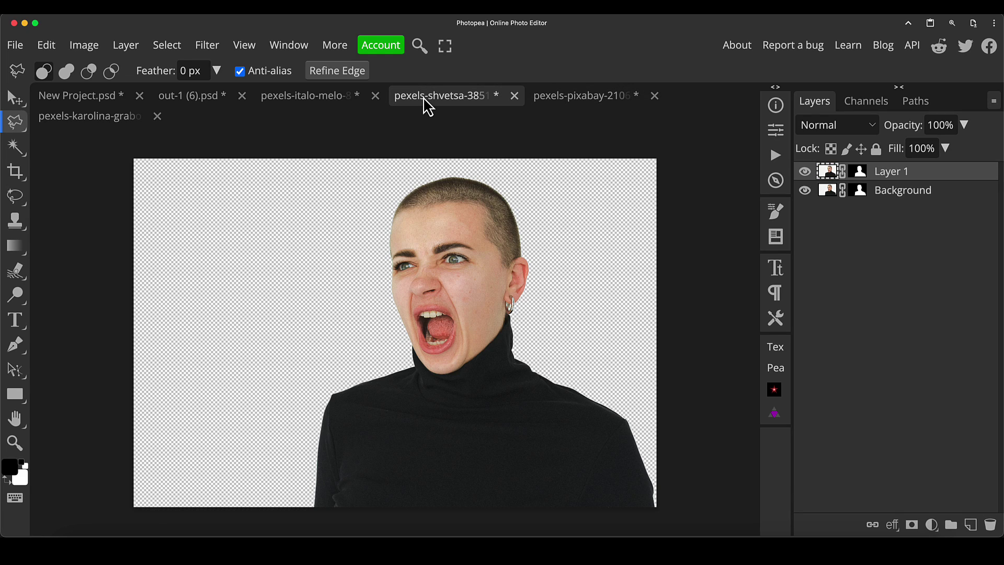
click(278, 102)
click(184, 100)
click(85, 127)
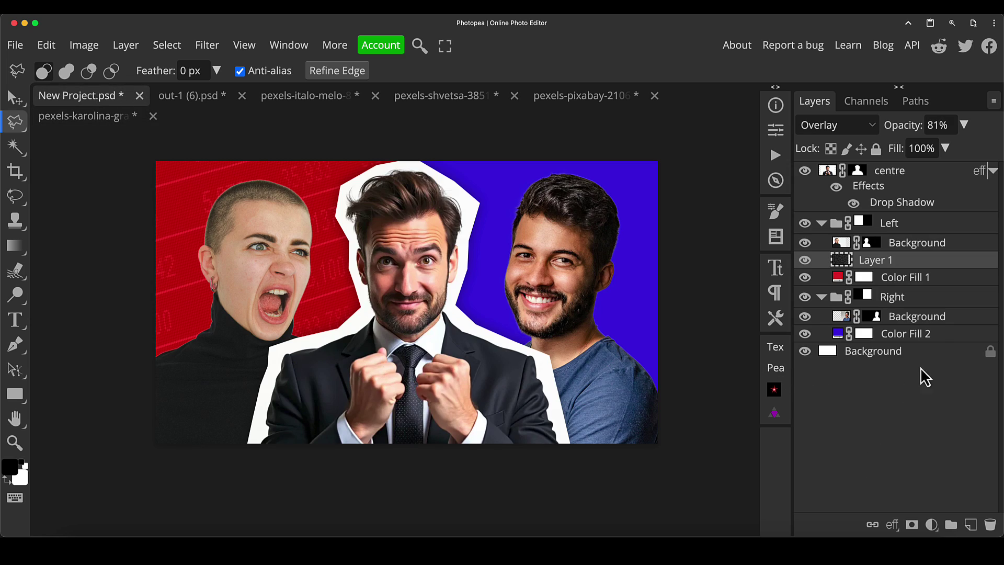
click(838, 337)
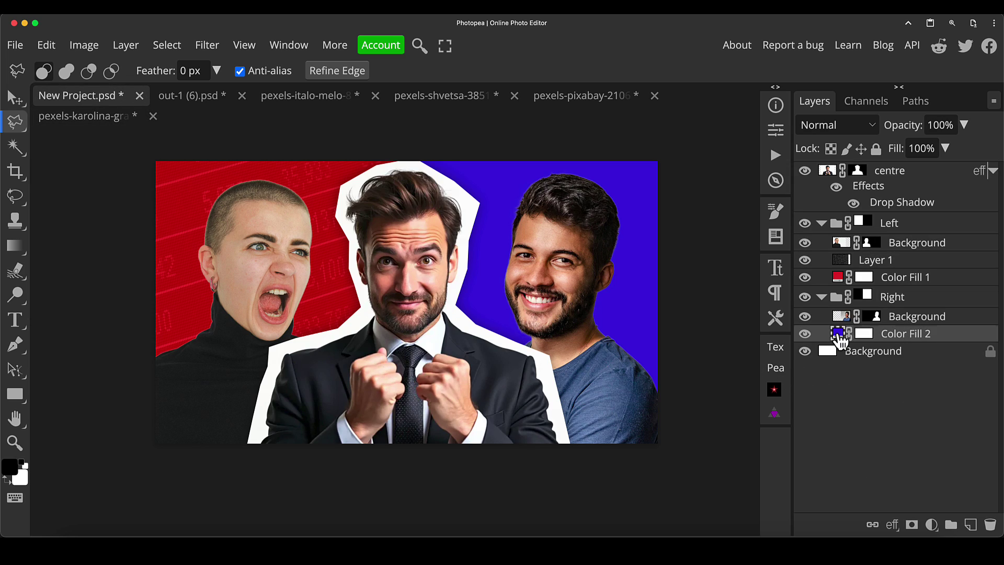
key(super+v)
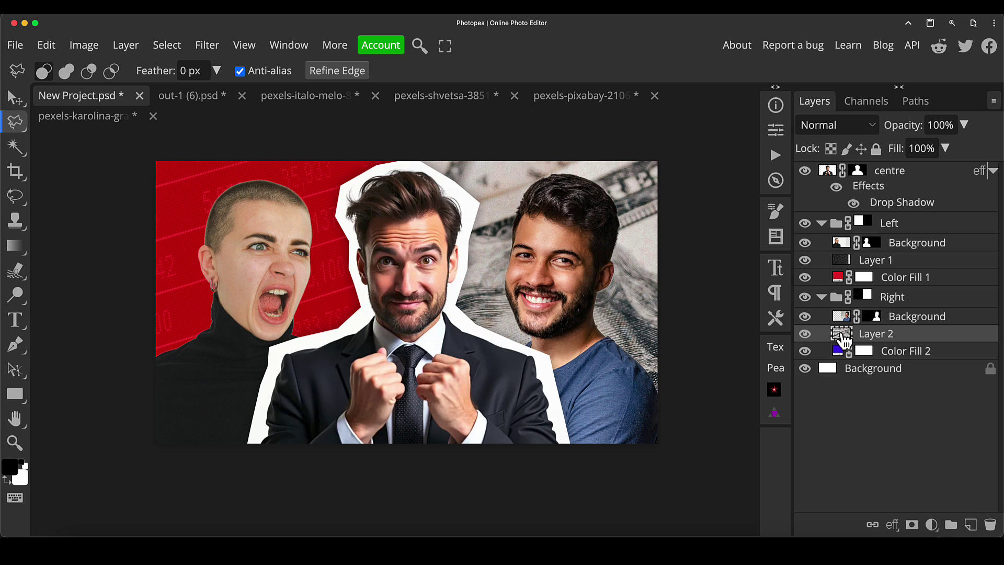
key(super+t)
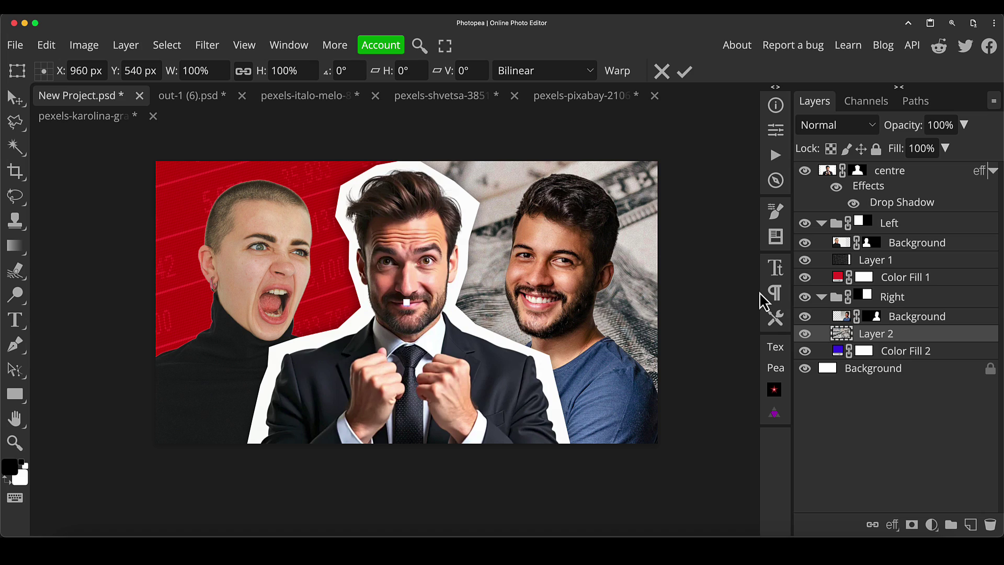
Step: Scale the banknotes layer to 83% and move it right behind the smiling man
key(l)
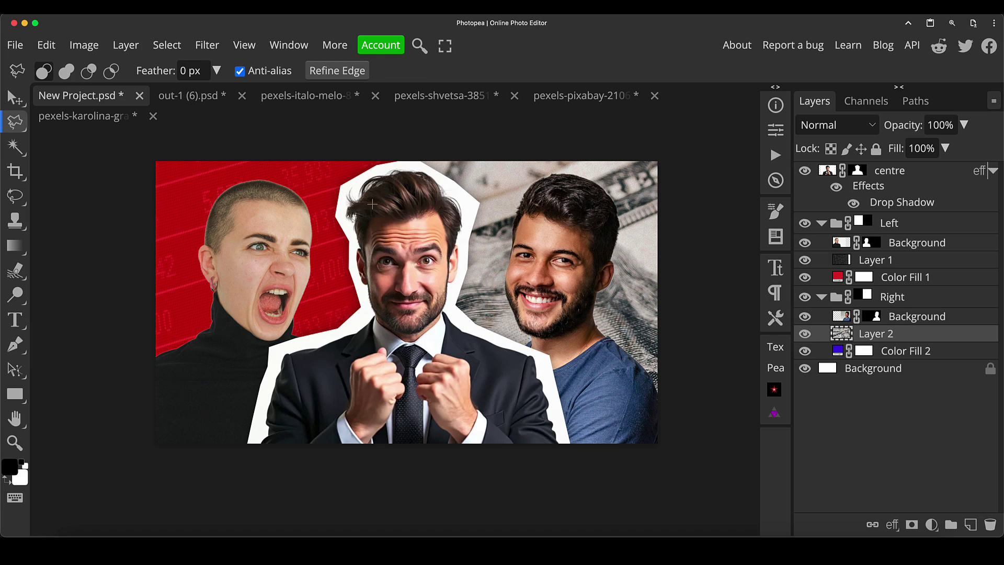
key(ctrl+t)
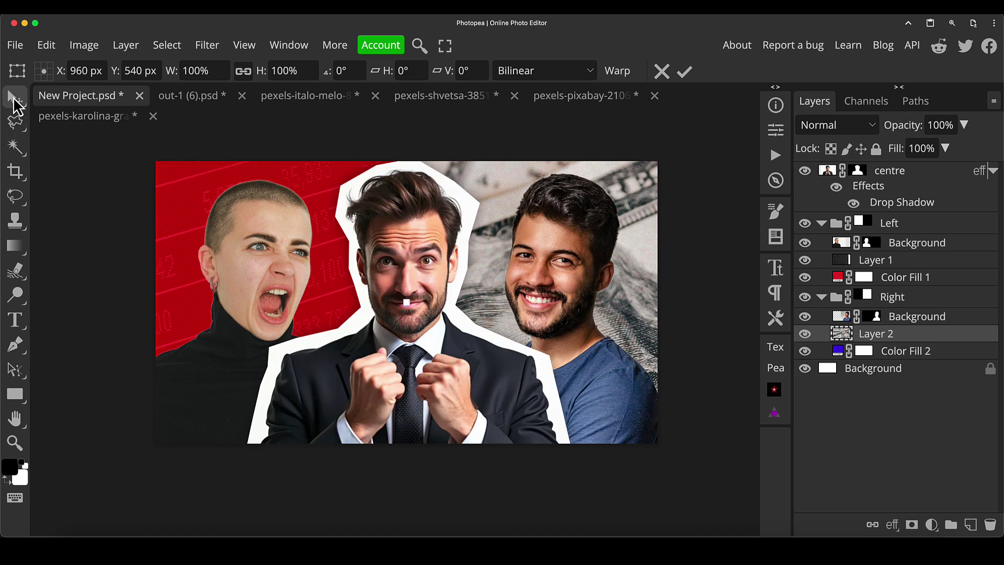
click(15, 104)
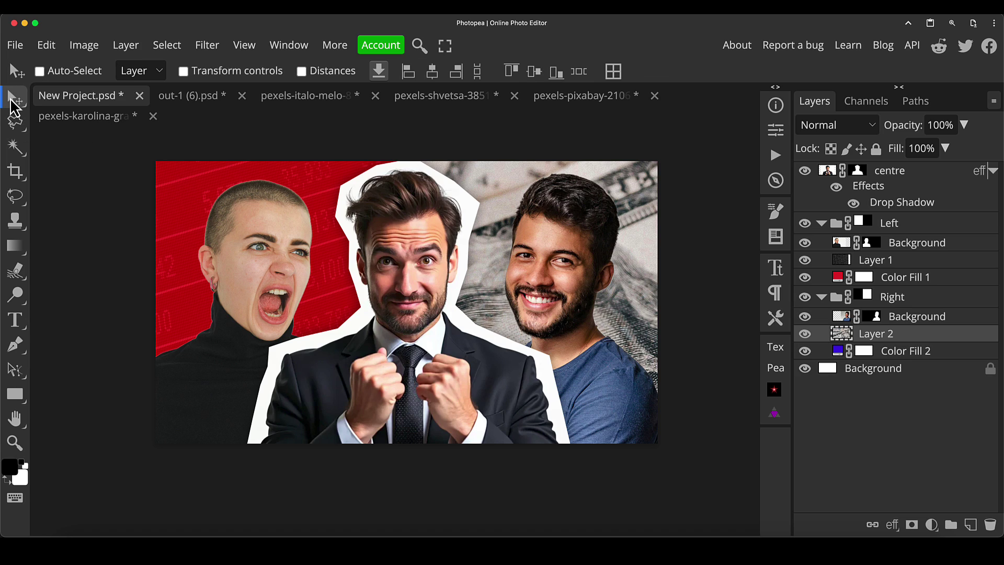
right_click(14, 107)
click(19, 108)
click(183, 72)
click(183, 71)
key(ctrl+t)
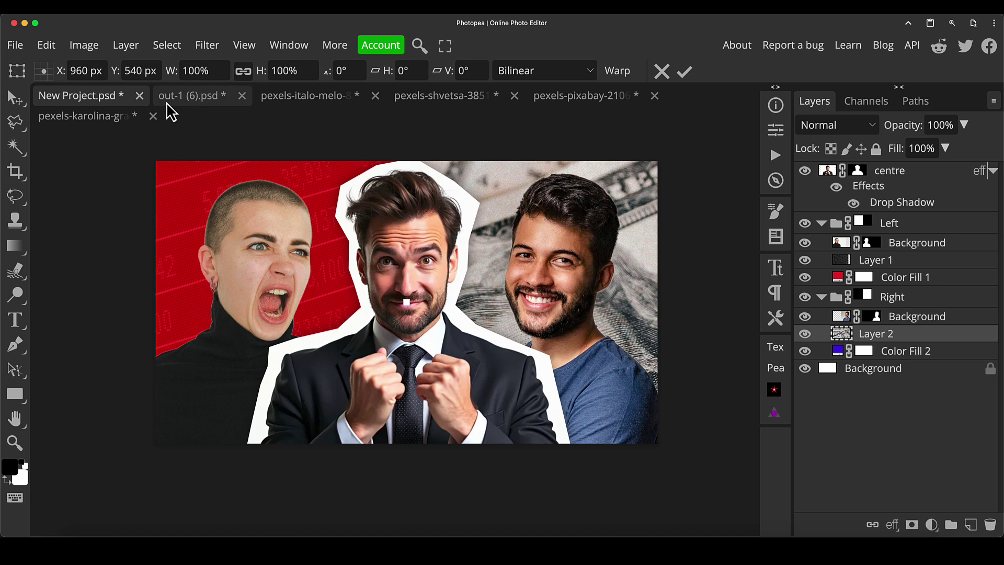
drag(169, 75, 112, 91)
drag(486, 290, 622, 287)
key(Return)
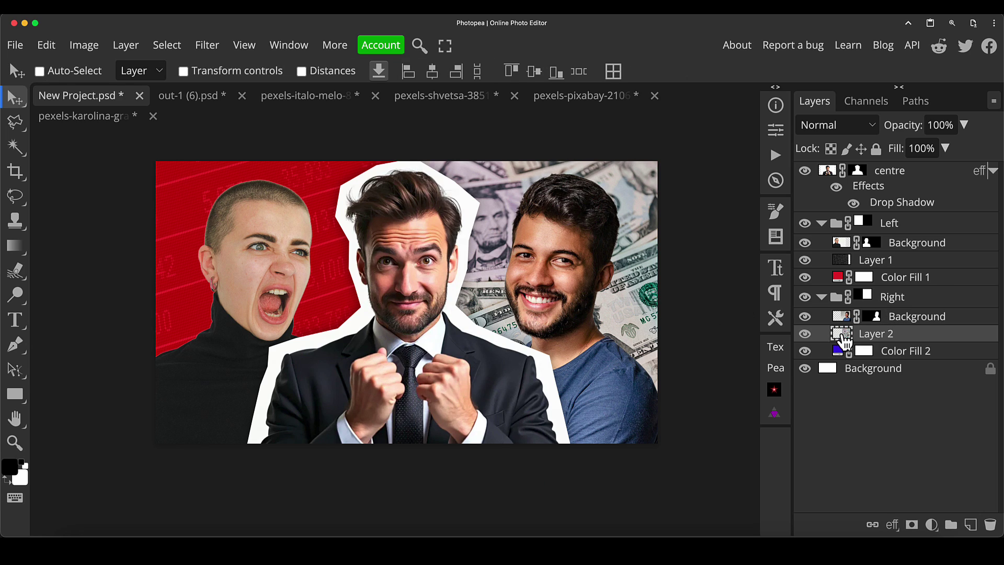
Step: Fully desaturate the banknotes layer (Saturation -100) and blend it in Overlay
key(ctrl+u)
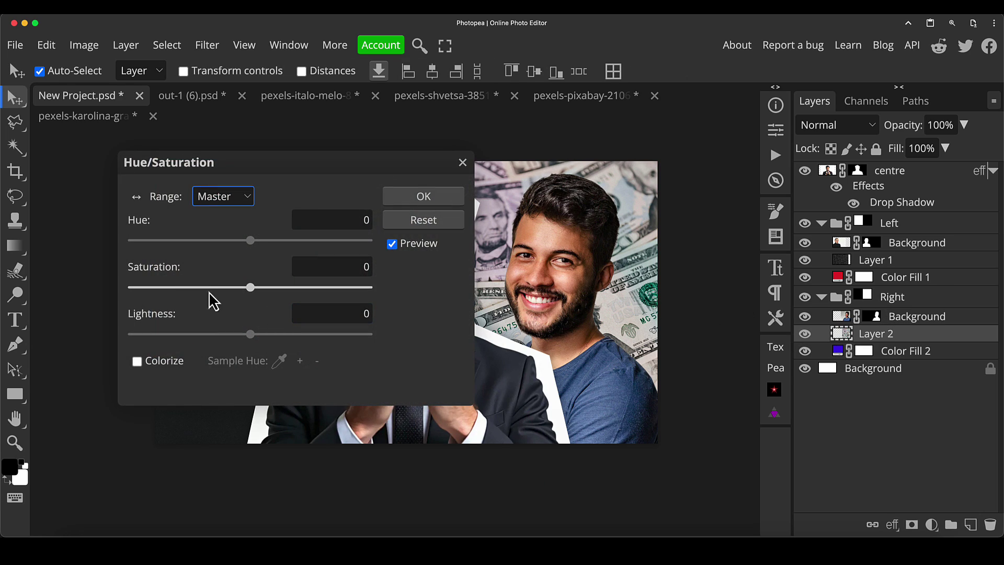
drag(260, 291, 39, 293)
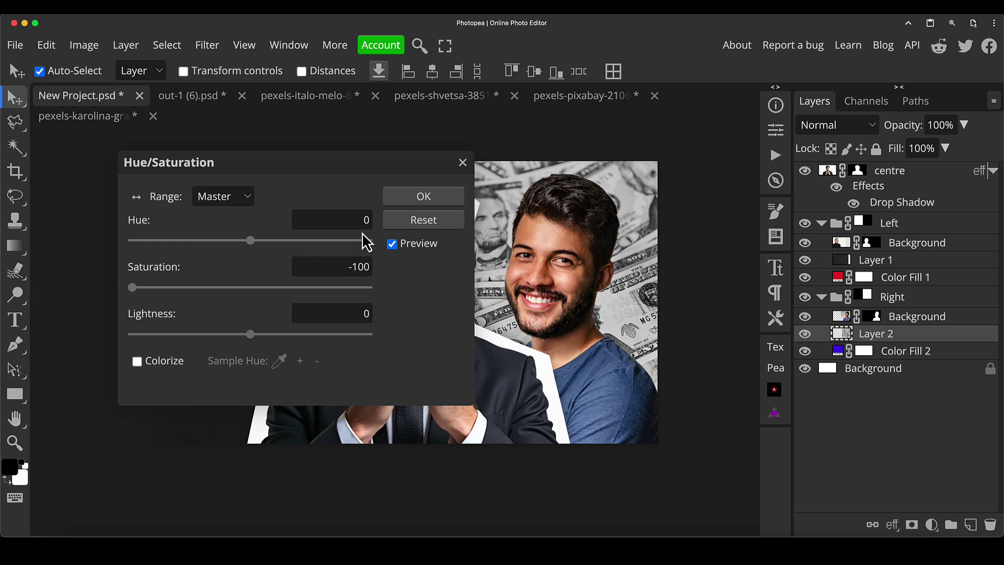
click(417, 197)
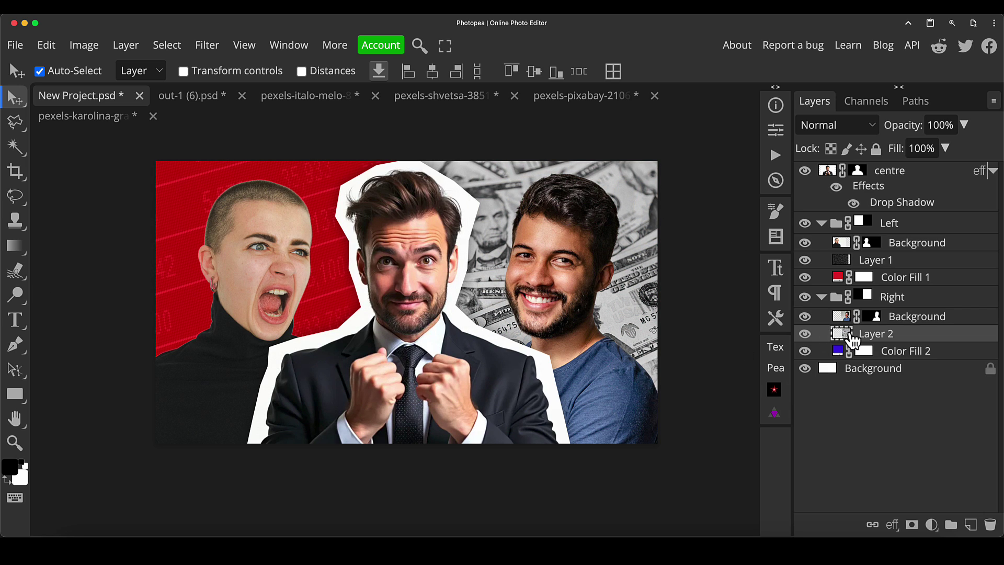
click(807, 126)
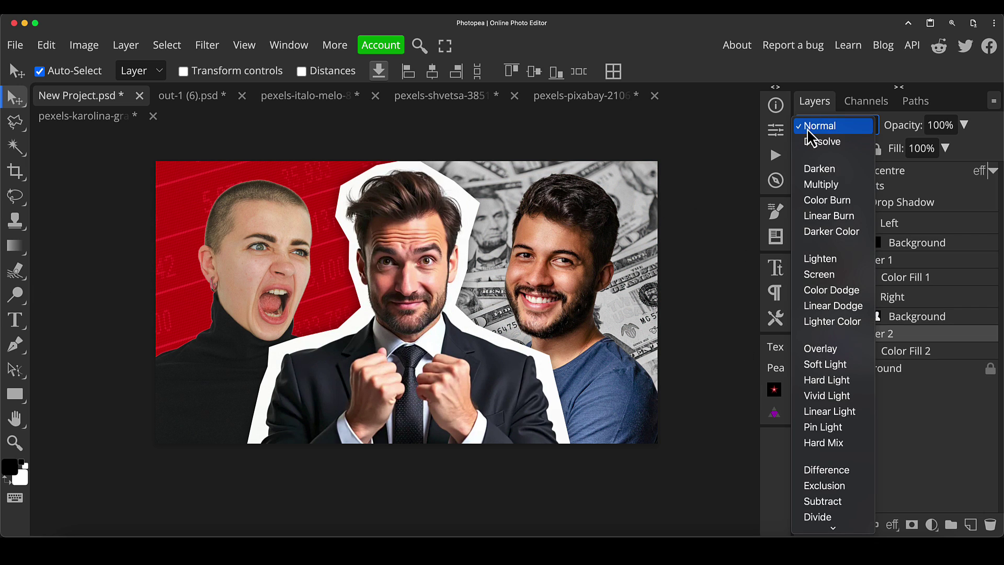
click(817, 350)
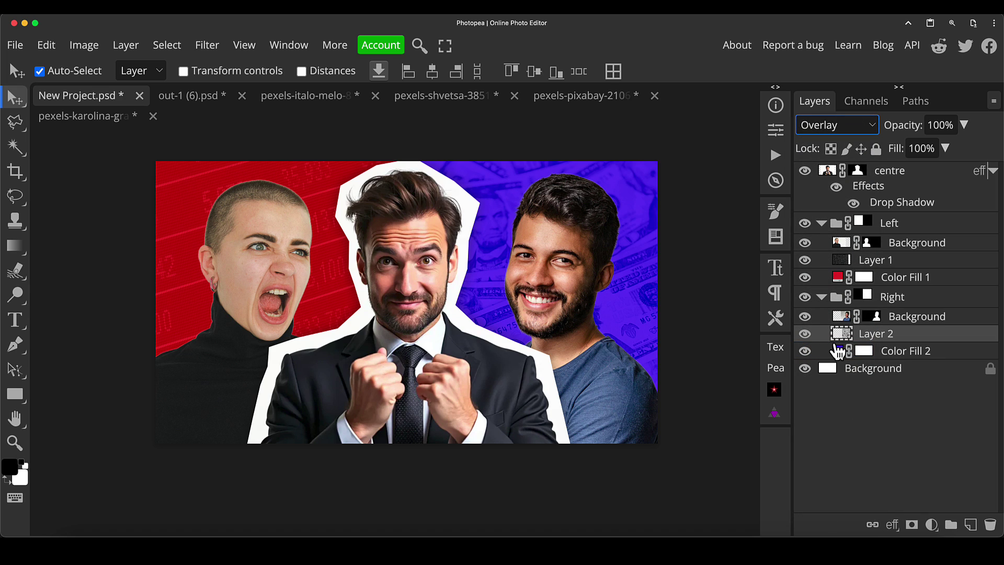
Step: Deepen Color Fill 2 to the blue #2f14d2
double_click(838, 351)
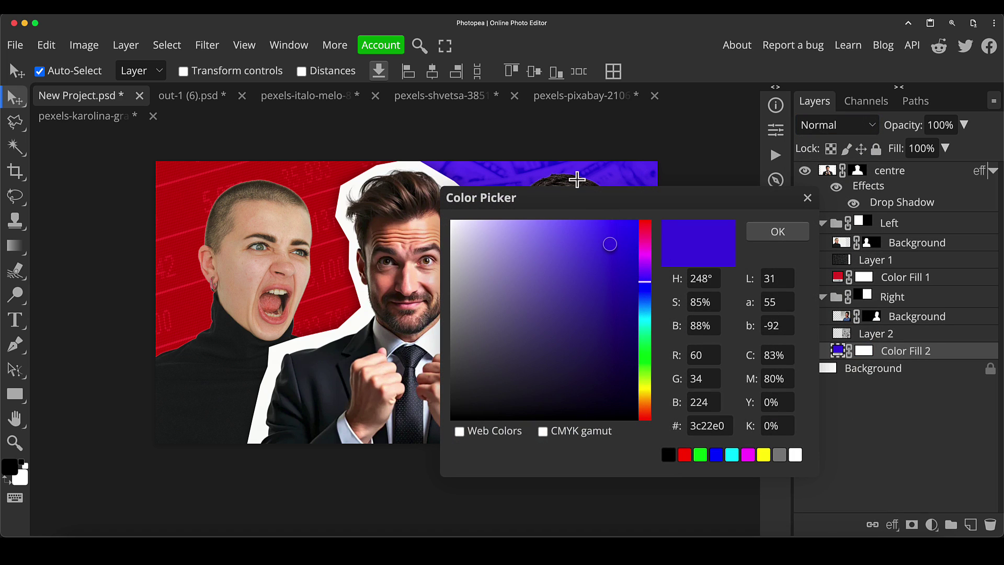
drag(574, 206, 755, 249)
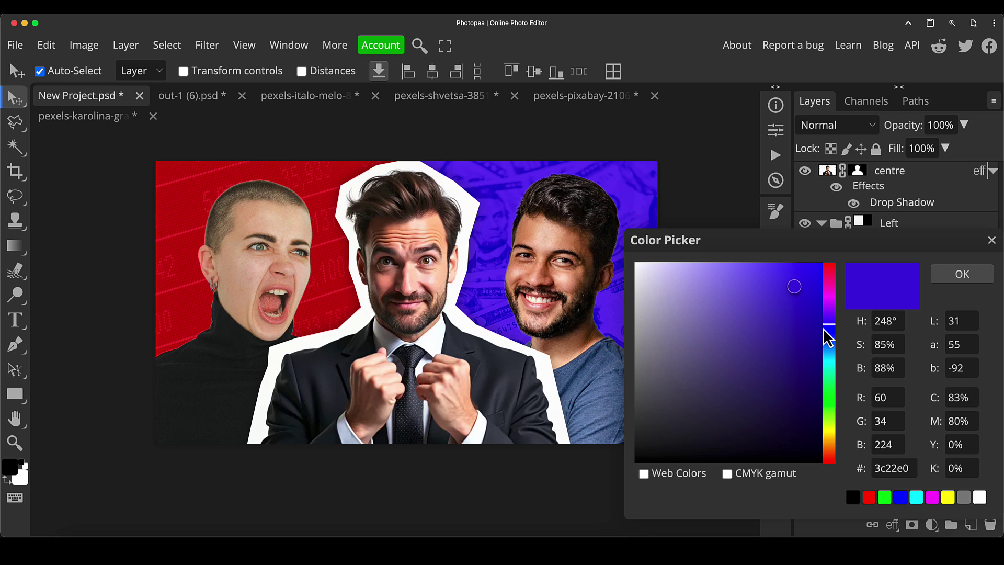
mouse_move(824, 329)
mouse_down()
mouse_move(833, 325)
mouse_move(804, 298)
mouse_up()
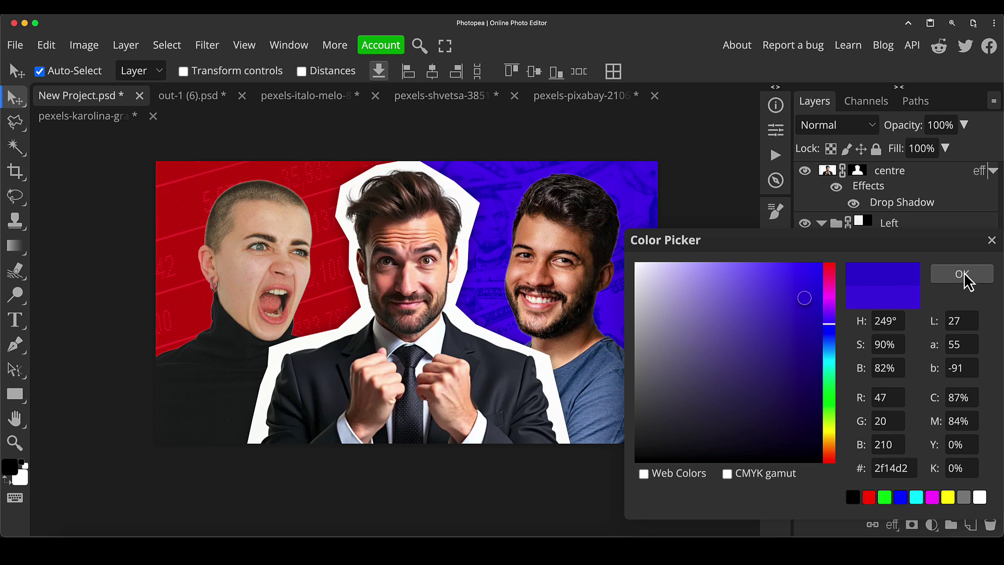
click(965, 276)
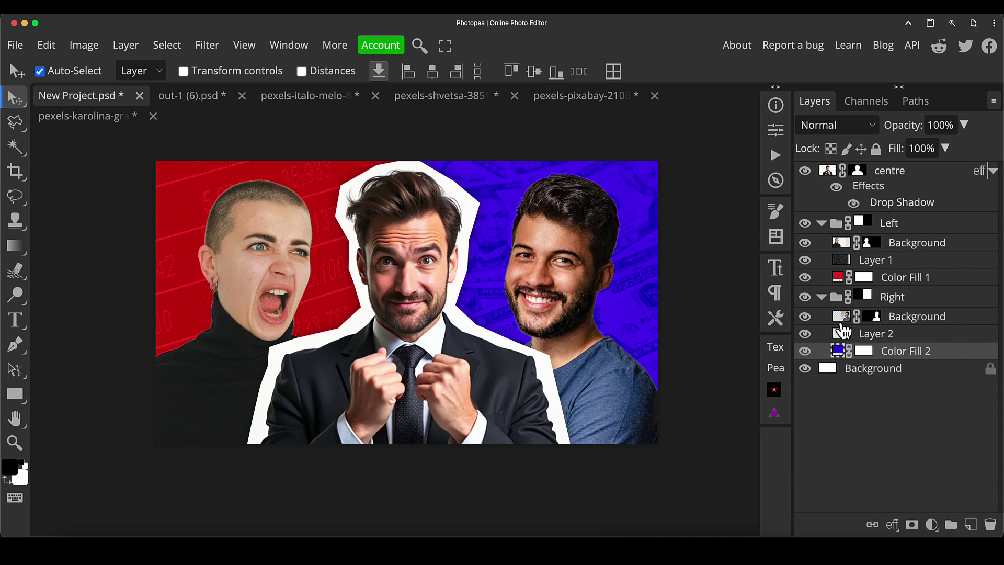
Step: Apply a light Gaussian Blur of about 3.1 px to the banknotes Layer 2
click(842, 330)
key(shift+alt+o)
drag(918, 118, 929, 139)
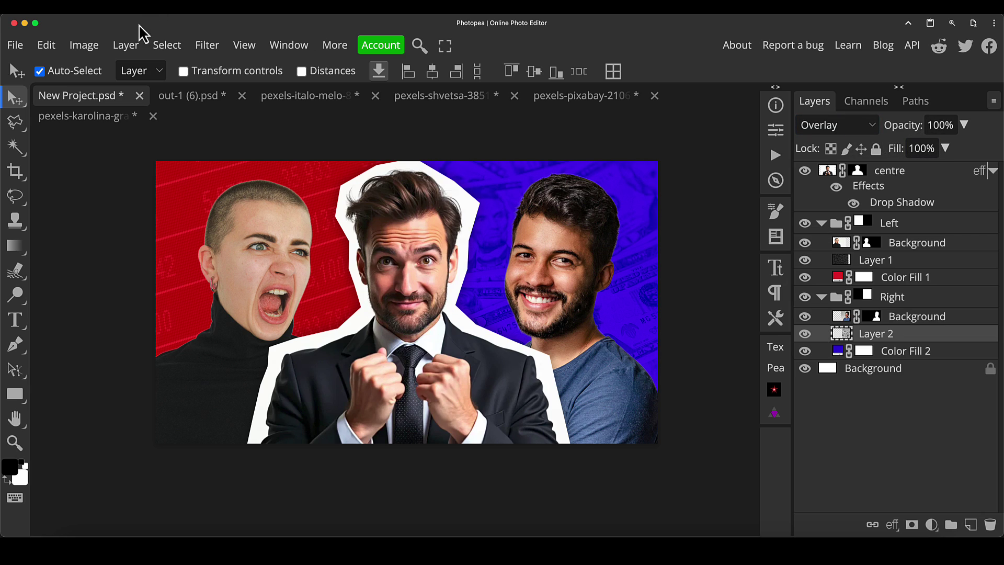
click(206, 45)
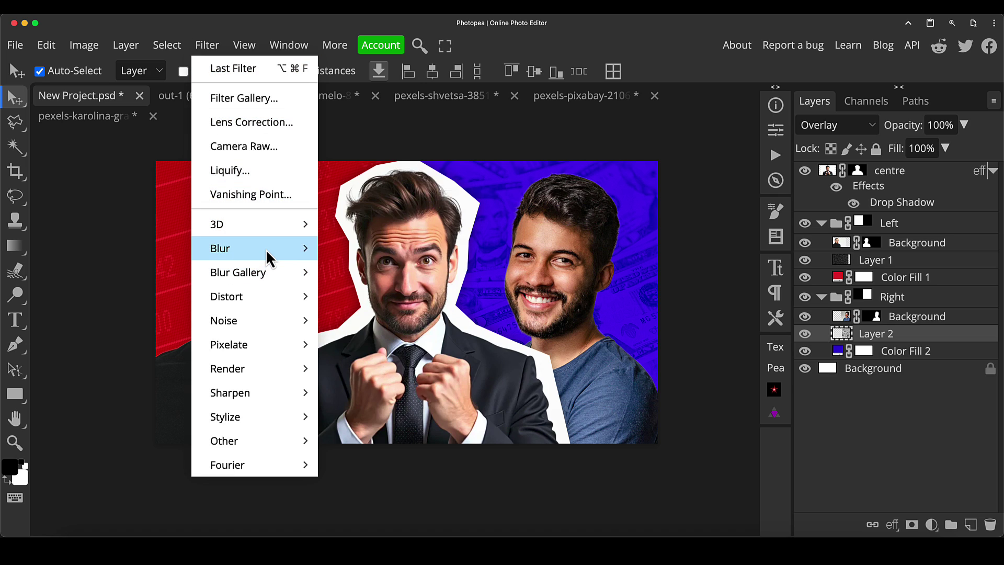
mouse_move(266, 249)
click(370, 345)
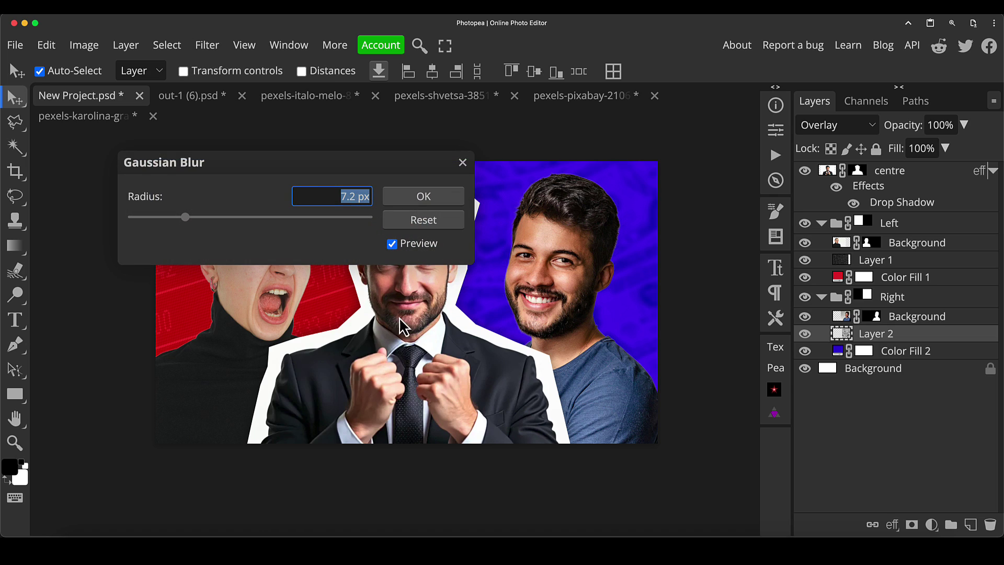
mouse_move(180, 217)
mouse_down()
mouse_move(156, 225)
mouse_move(175, 225)
mouse_up()
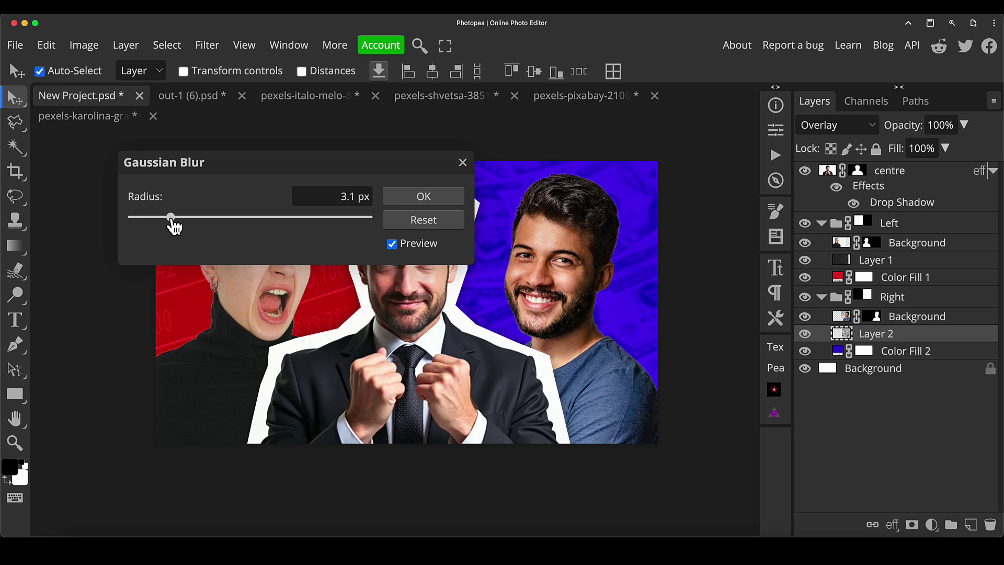
click(424, 196)
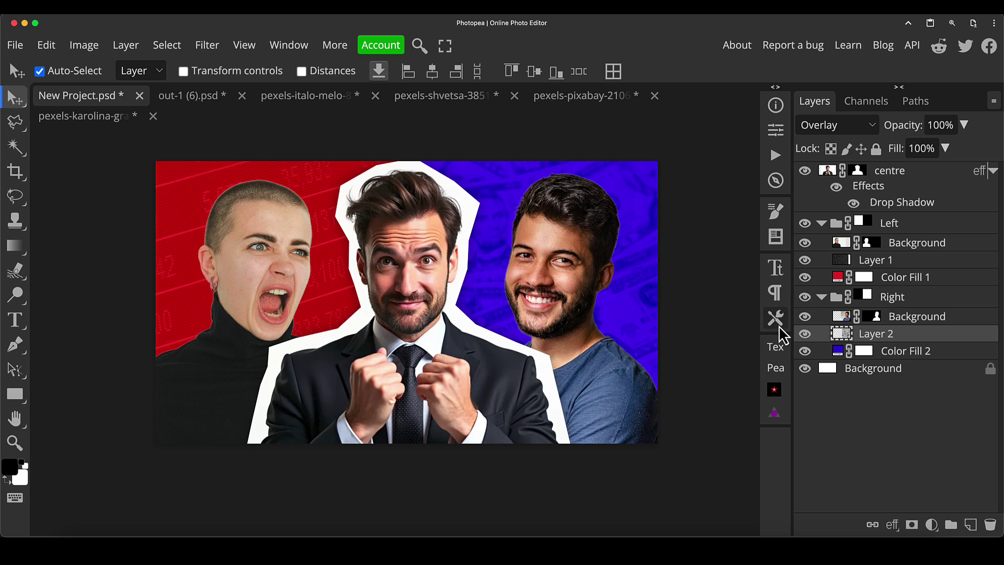
Step: Blur the ticker Layer 1 with a 1.7 px Gaussian Blur
click(840, 260)
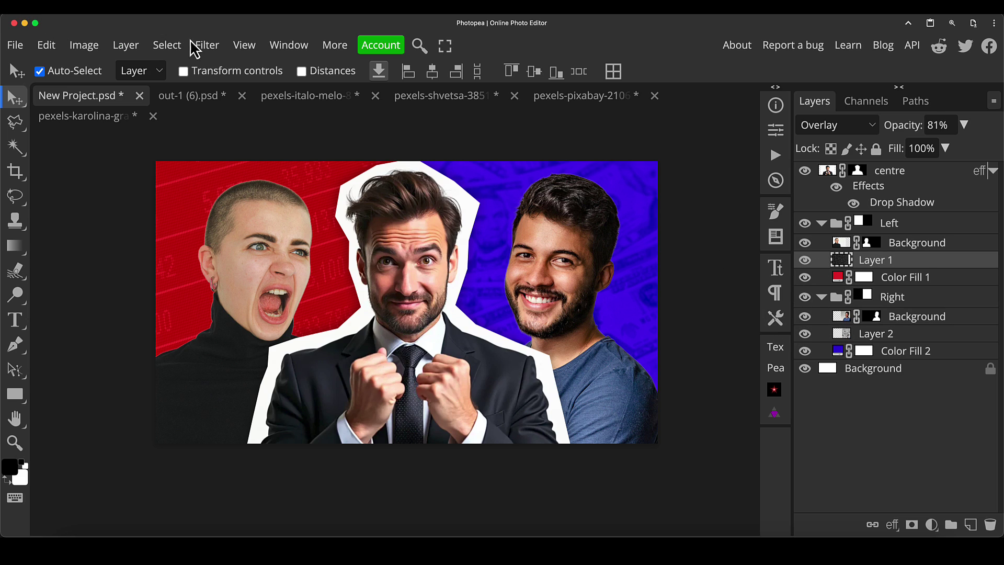
click(205, 45)
mouse_move(263, 246)
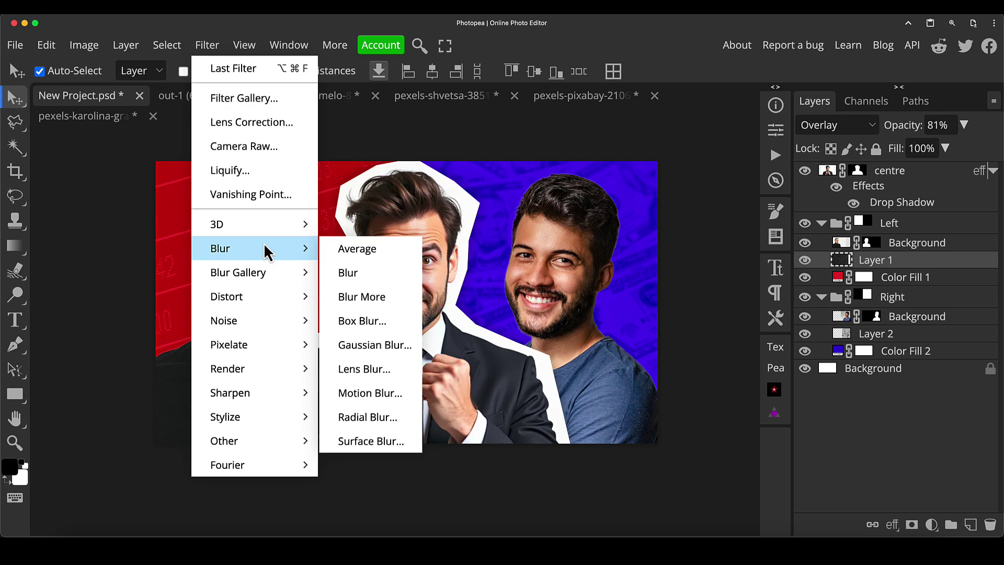
click(401, 346)
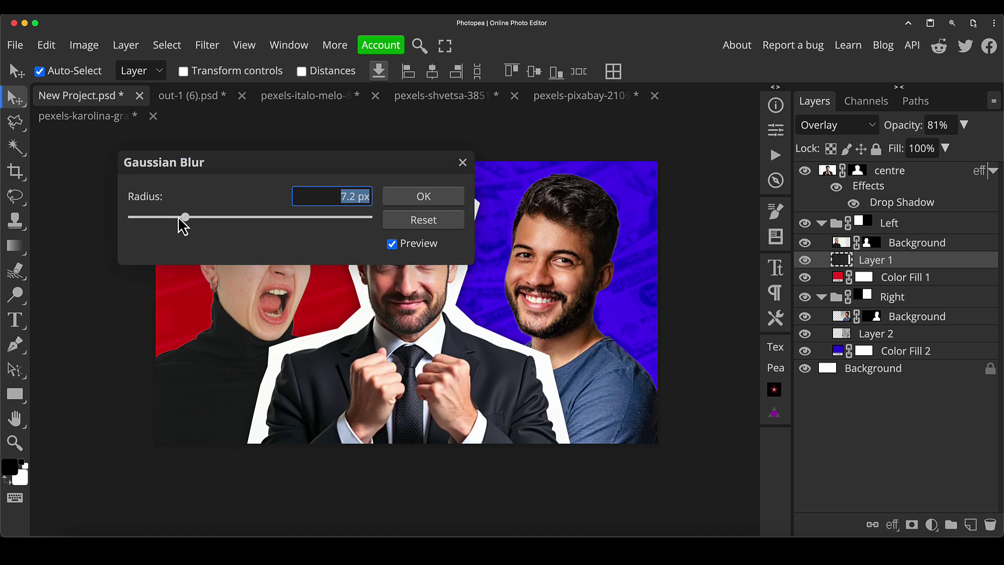
drag(179, 219, 165, 222)
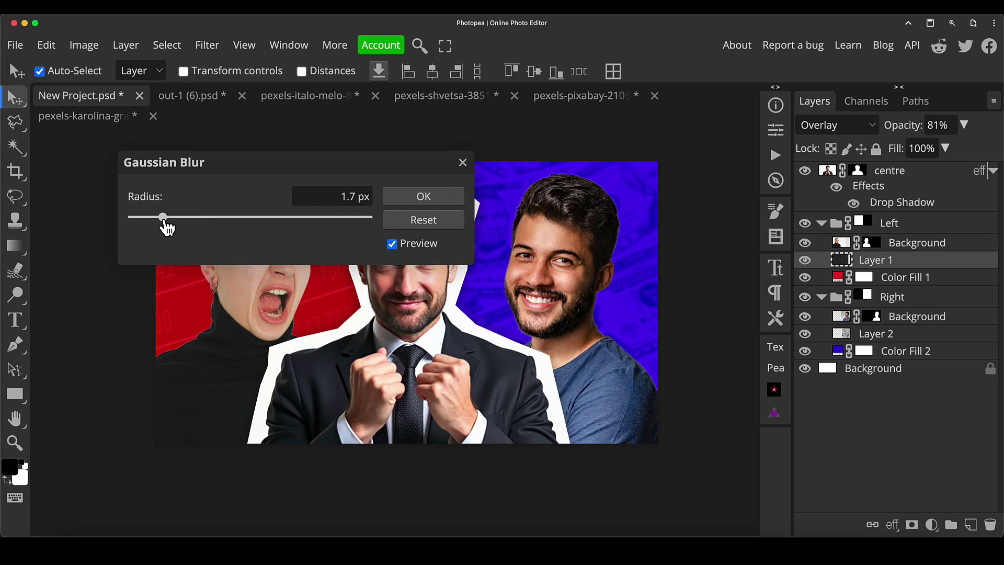
click(422, 198)
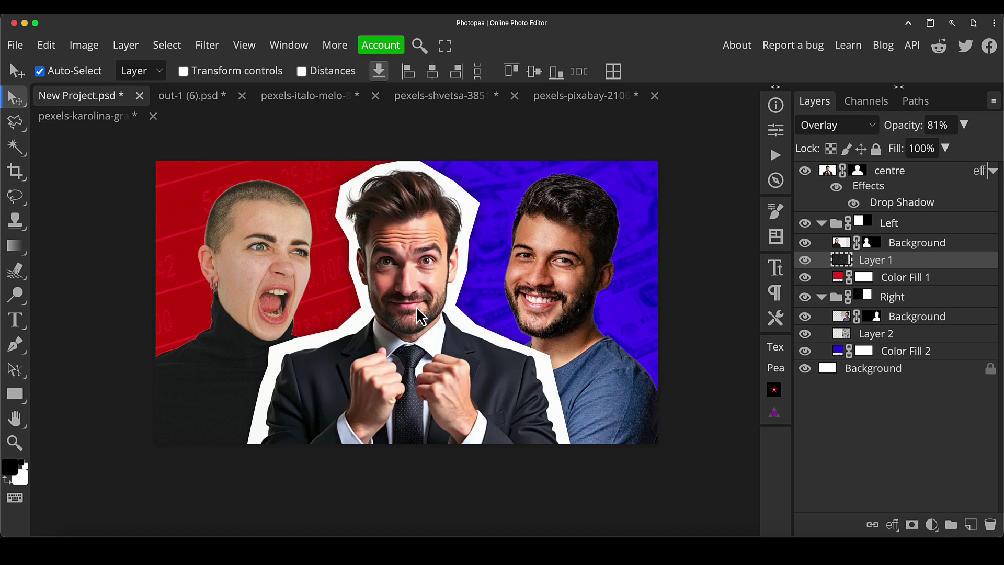
Step: Select the woman's photo layer and nudge it up a few pixels
click(844, 318)
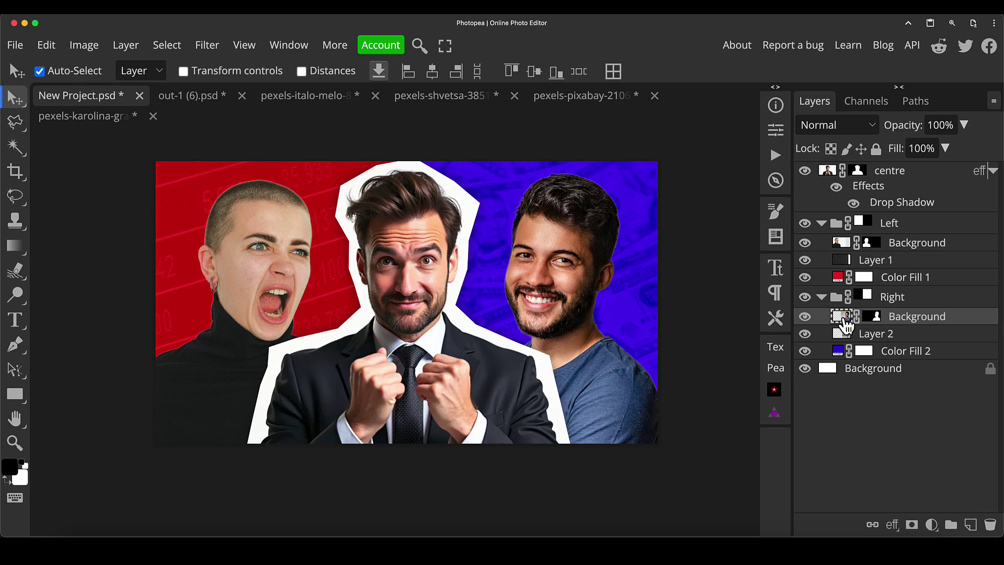
click(844, 243)
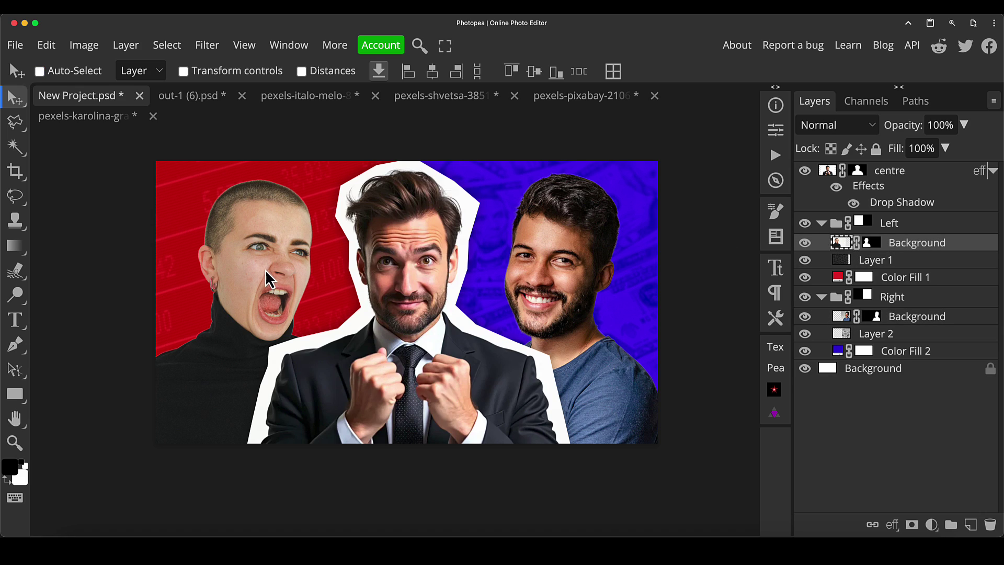
key(shift+Up)
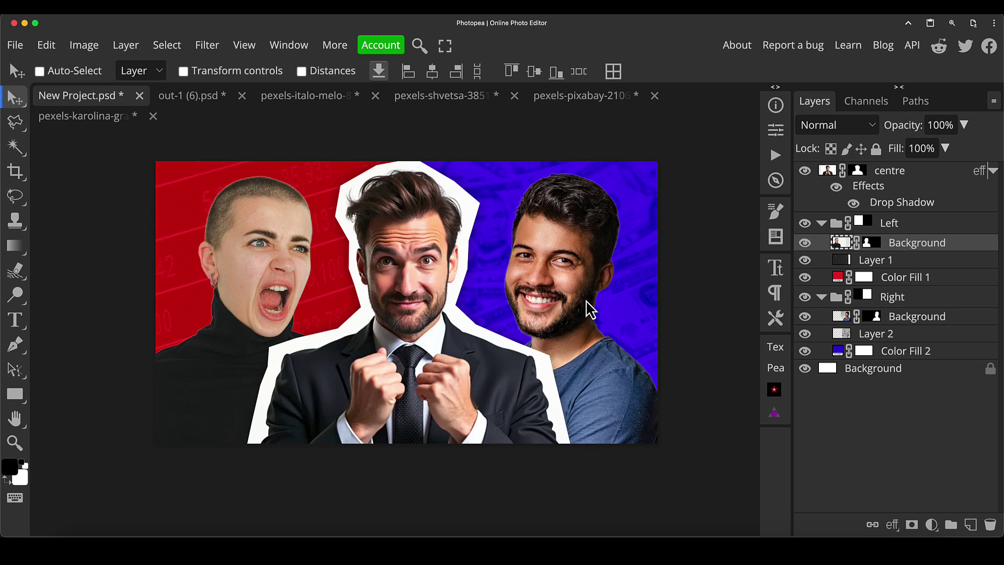
Step: Raise Camera Raw Shadows to 75 on the smiling man's photo
click(842, 316)
click(207, 45)
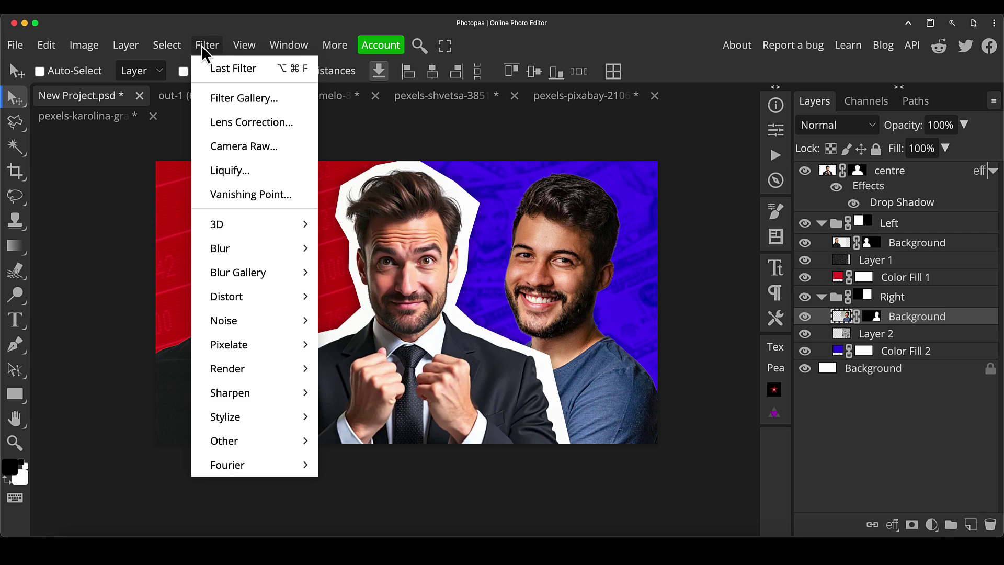
click(262, 146)
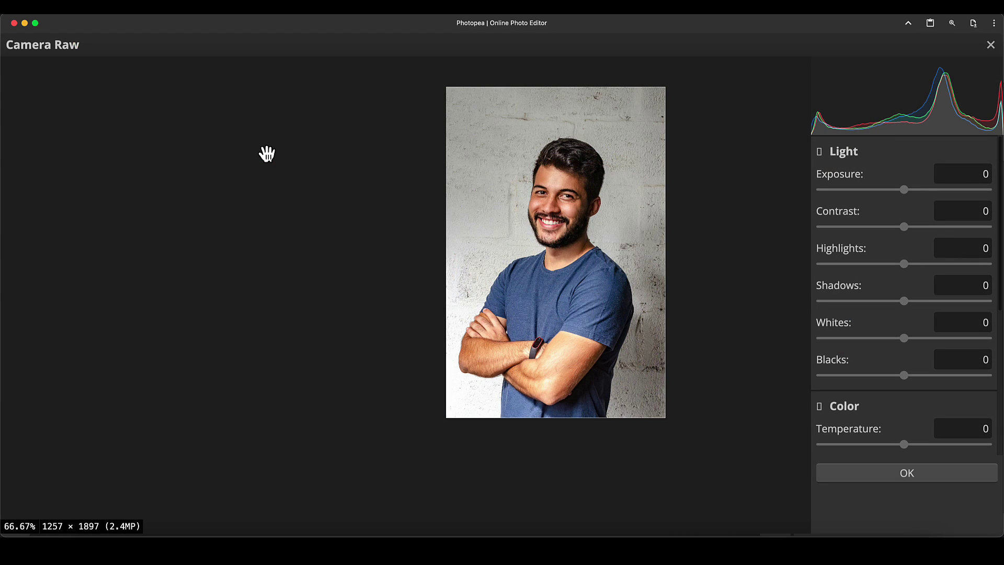
scroll(870, 309, down, 1)
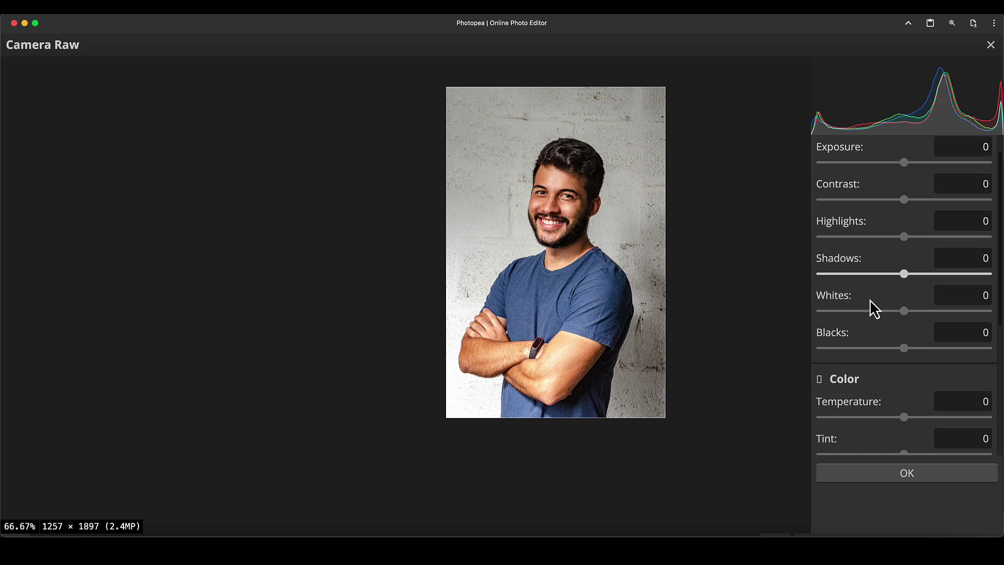
scroll(870, 309, up, 1)
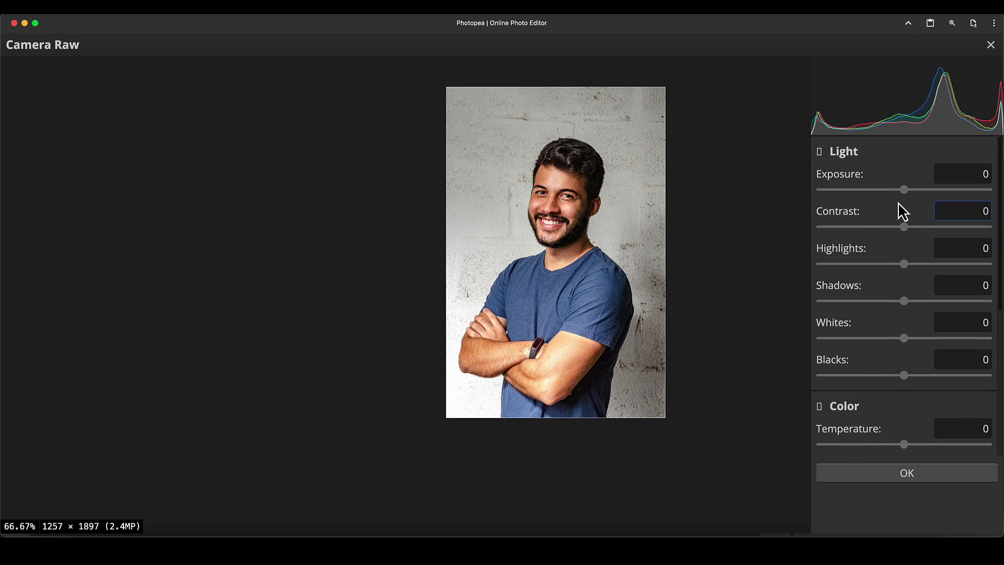
scroll(912, 316, down, 7)
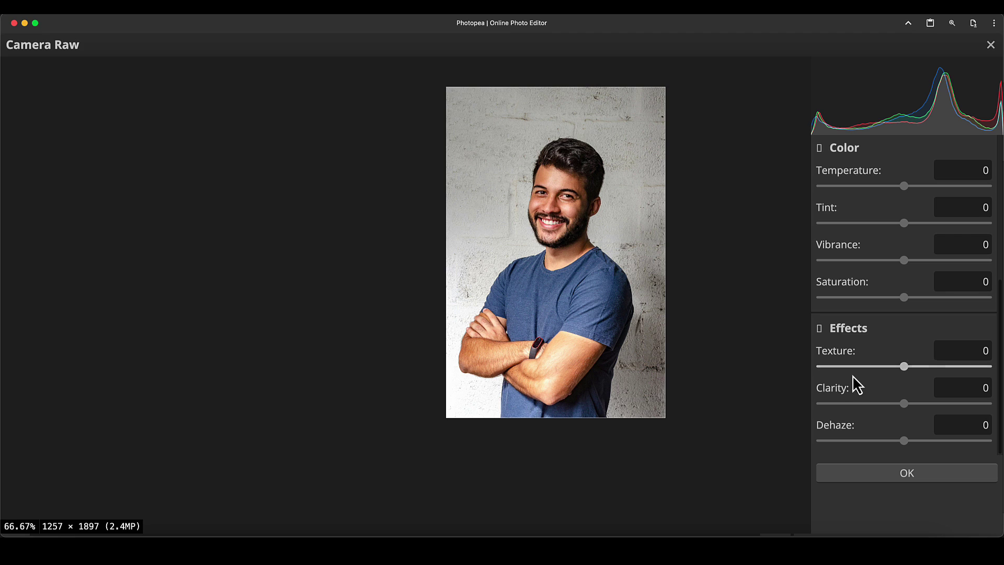
scroll(911, 383, up, 5)
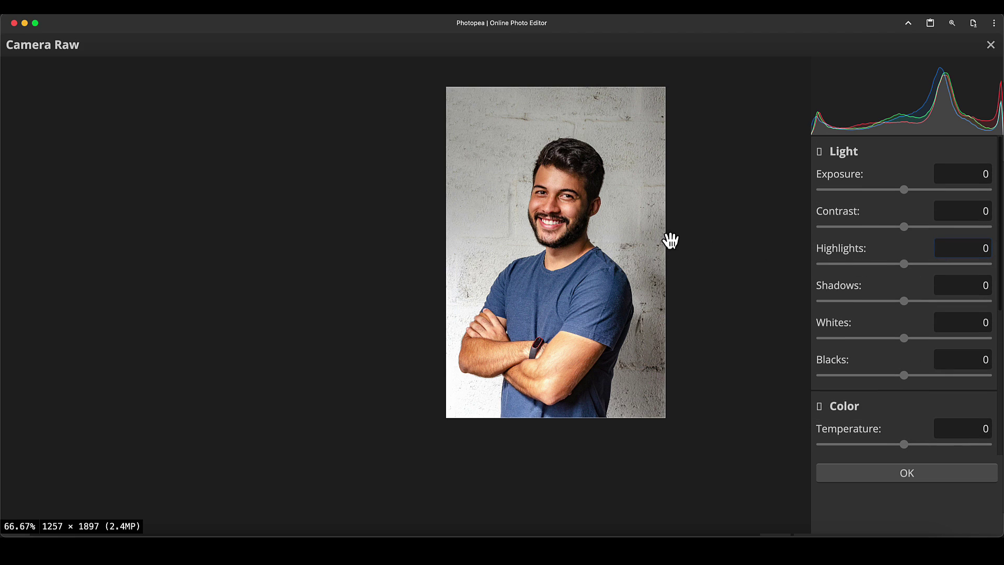
scroll(676, 242, up, 1)
drag(679, 231, 552, 280)
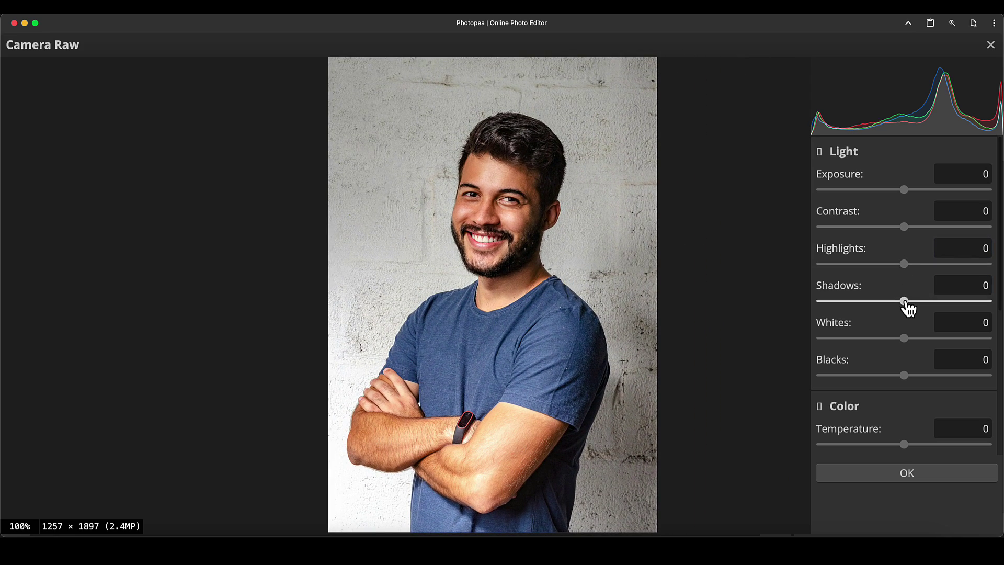
drag(908, 309, 981, 310)
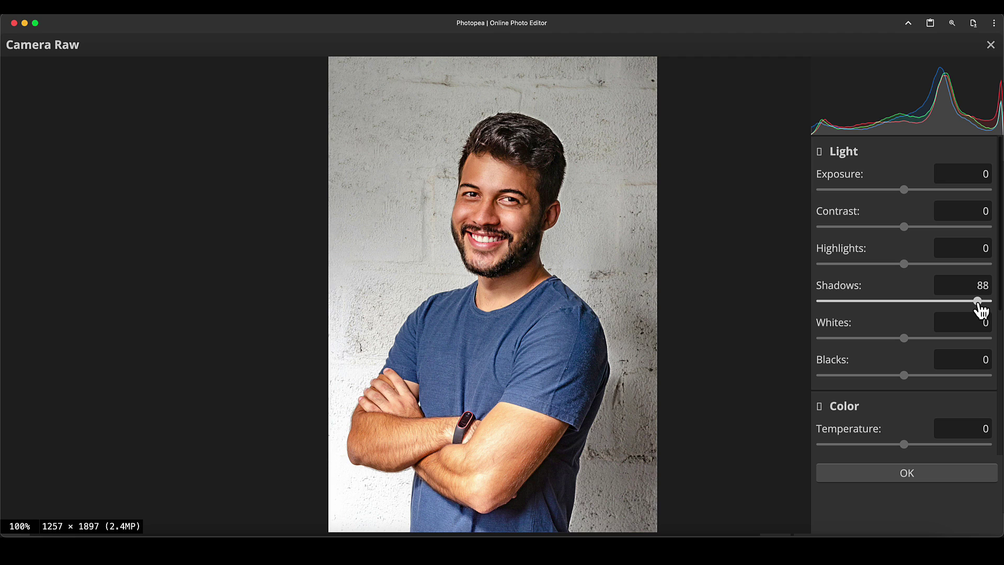
mouse_move(981, 310)
mouse_down()
mouse_move(959, 308)
mouse_move(968, 309)
mouse_up()
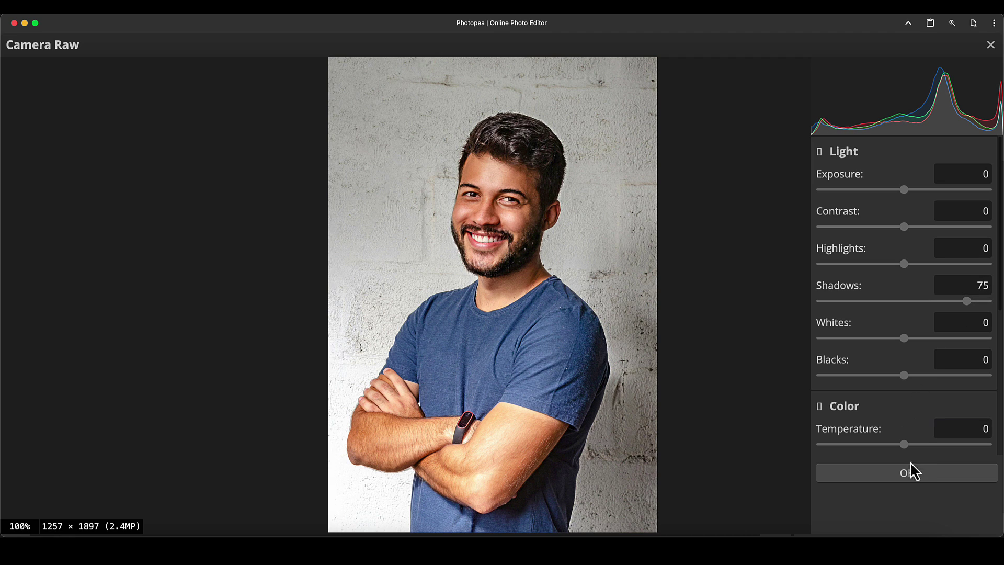
click(915, 477)
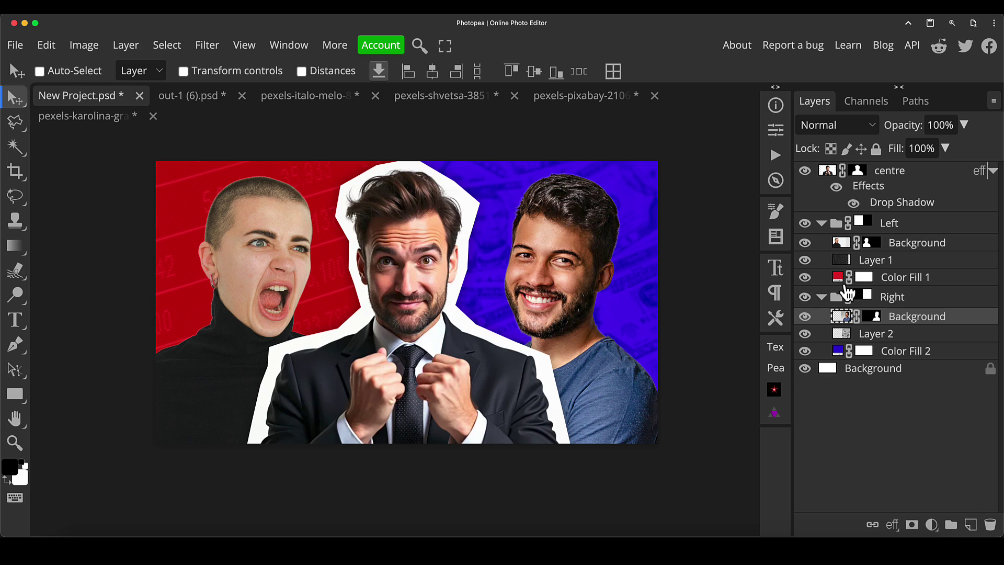
Step: Apply a Camera Raw Clarity of 74 to the shouting woman's photo
click(845, 244)
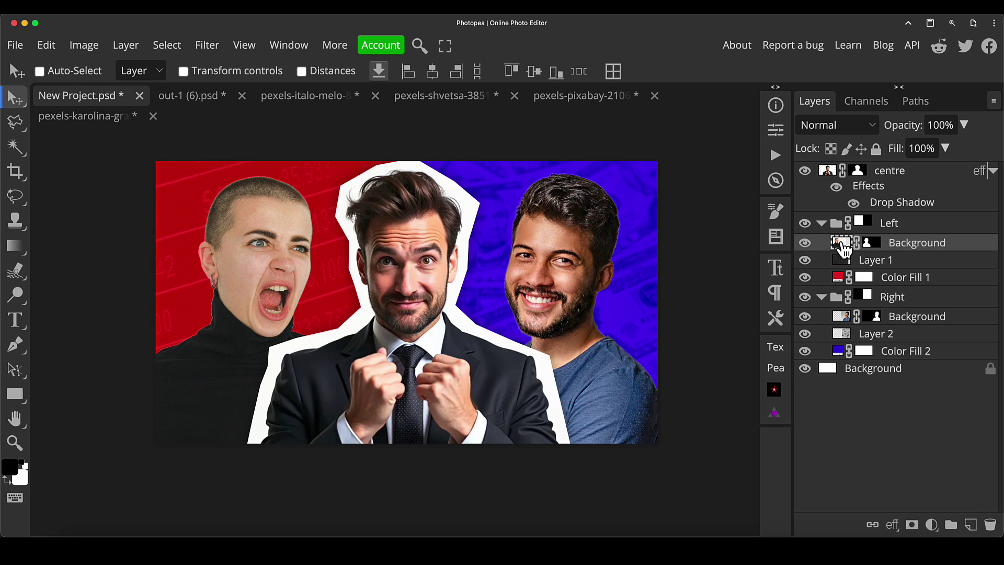
click(216, 44)
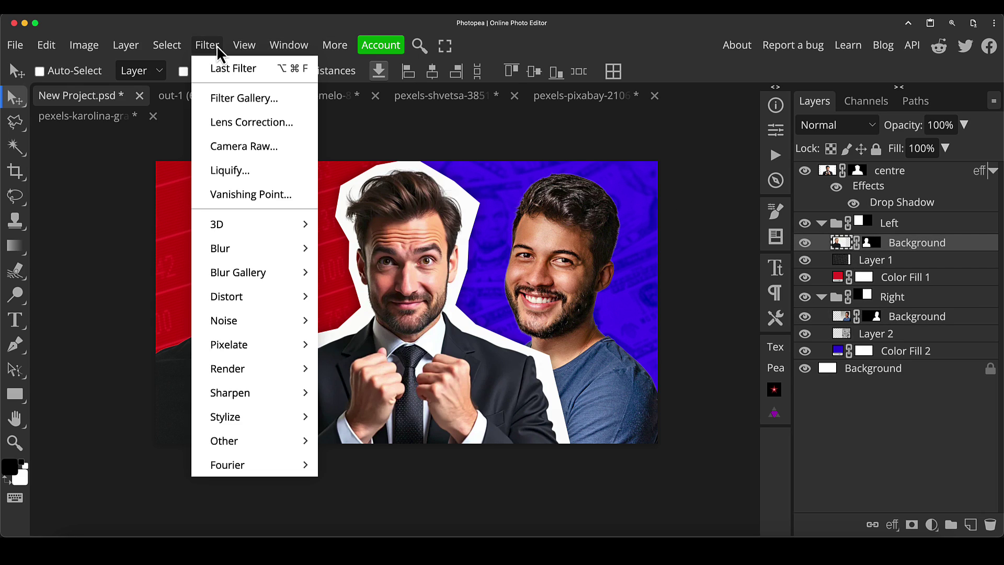
click(241, 147)
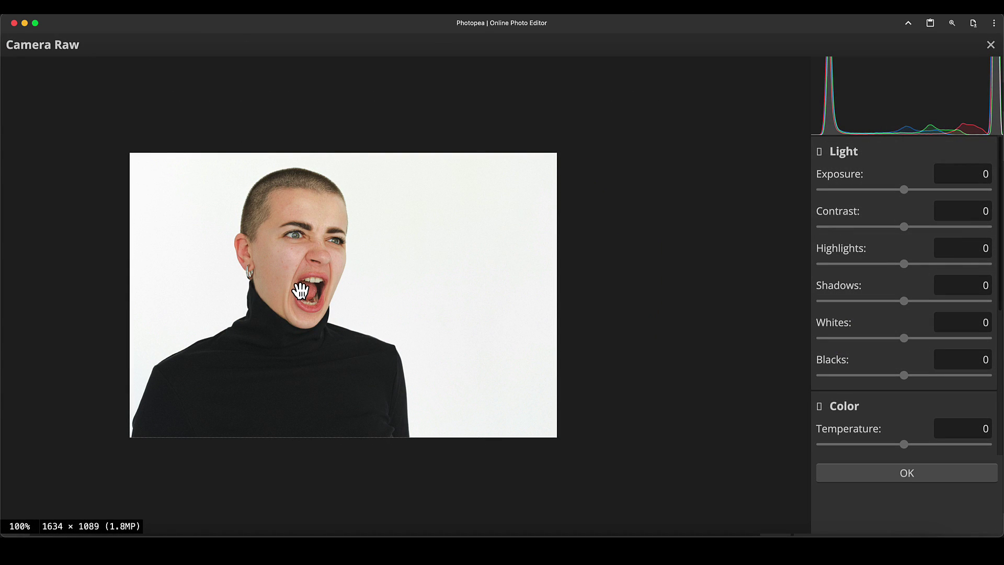
scroll(297, 291, up, 2)
drag(276, 263, 474, 298)
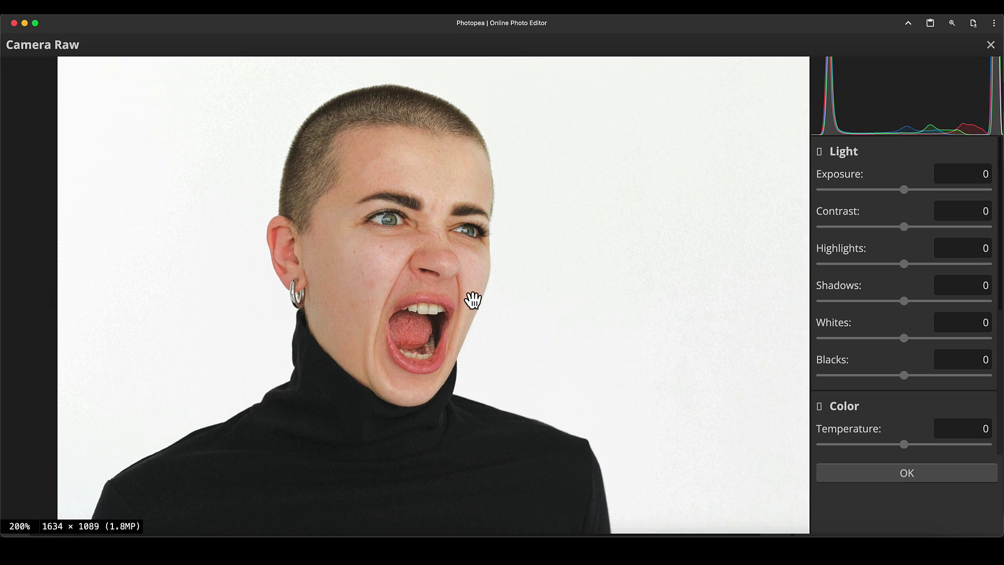
scroll(889, 318, down, 6)
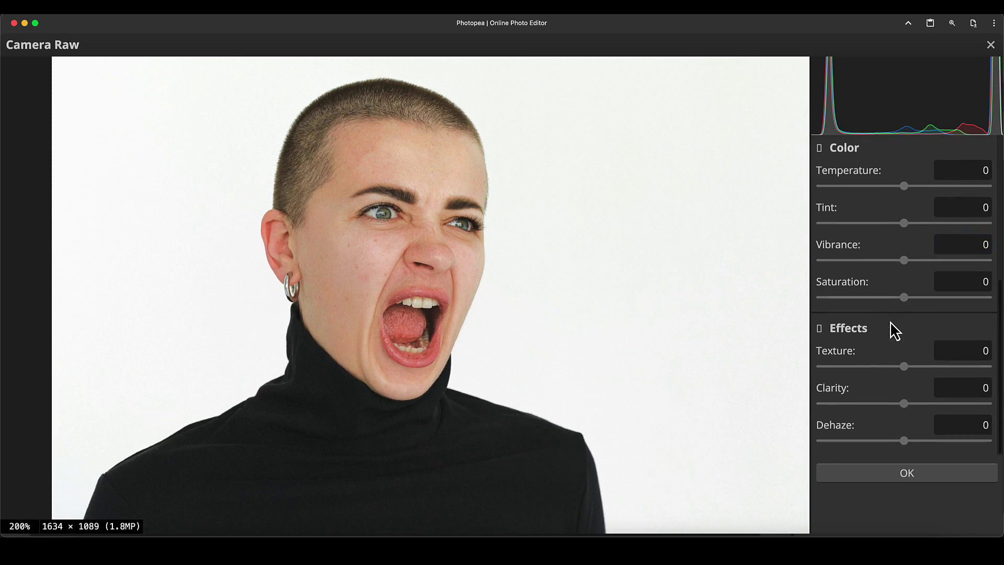
drag(903, 403, 994, 424)
drag(987, 404, 967, 408)
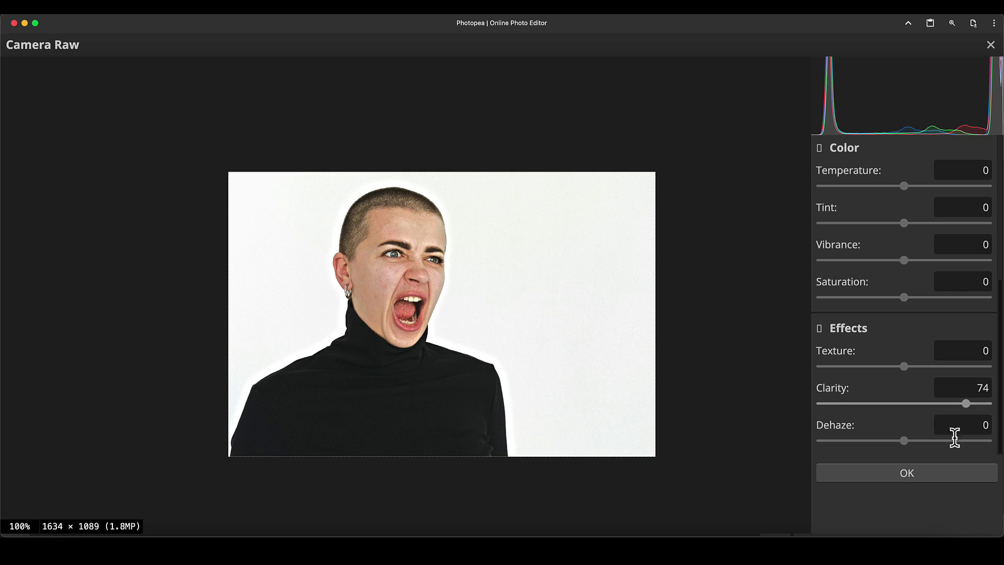
click(933, 469)
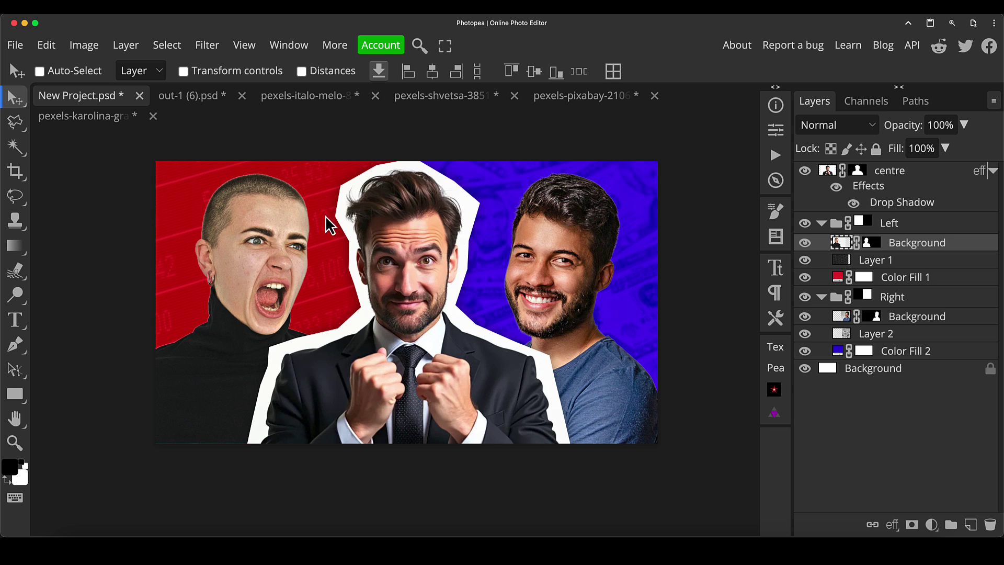
Step: Zoom in on the woman's head edges and select her layer mask for editing
key(z)
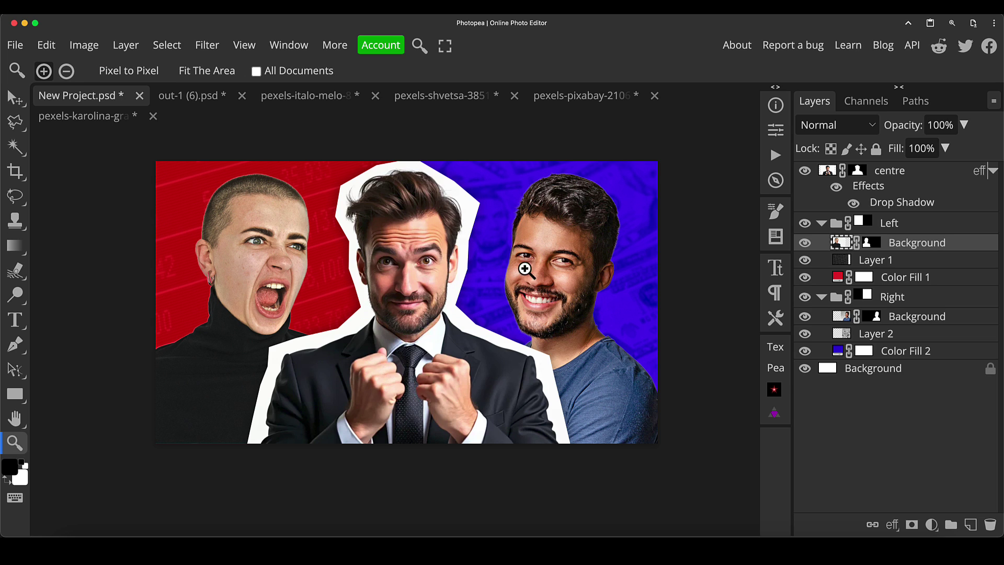
click(230, 183)
click(237, 184)
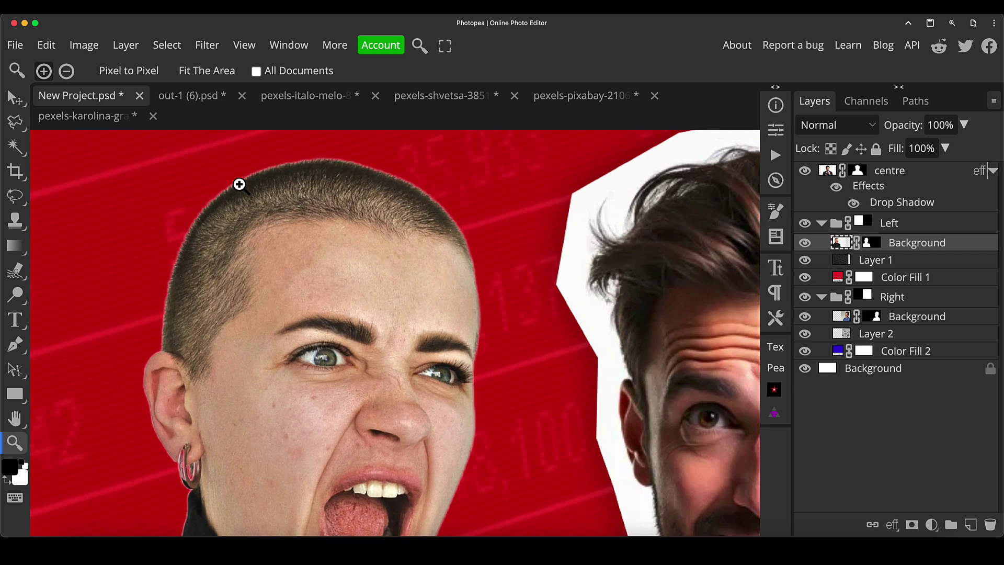
alt+click(228, 187)
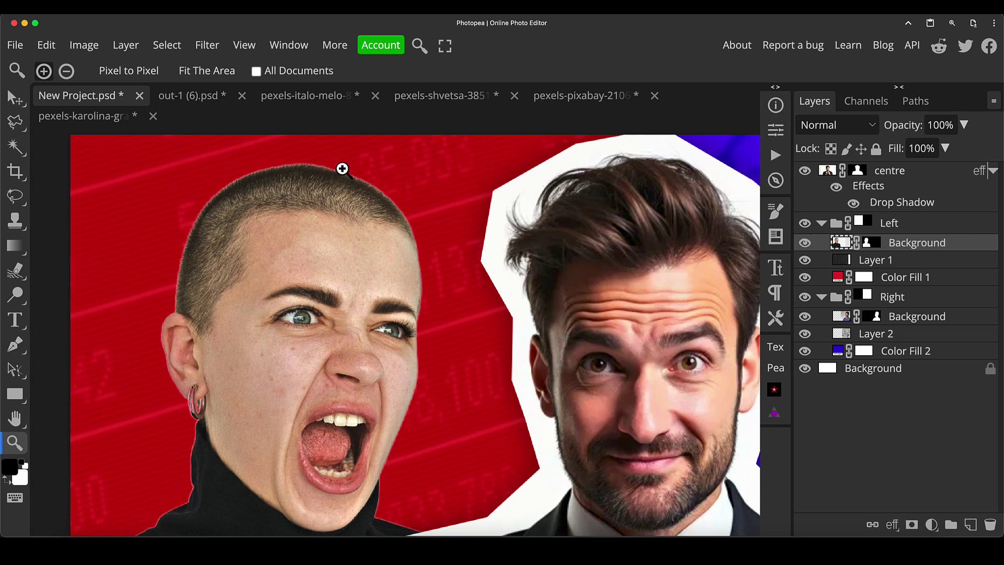
drag(343, 365, 383, 262)
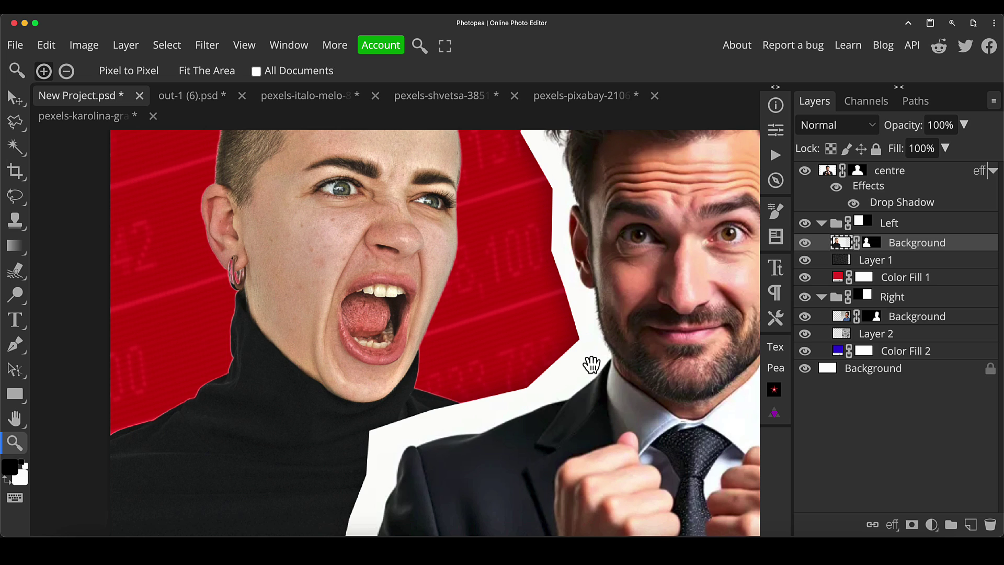
drag(589, 363, 76, 446)
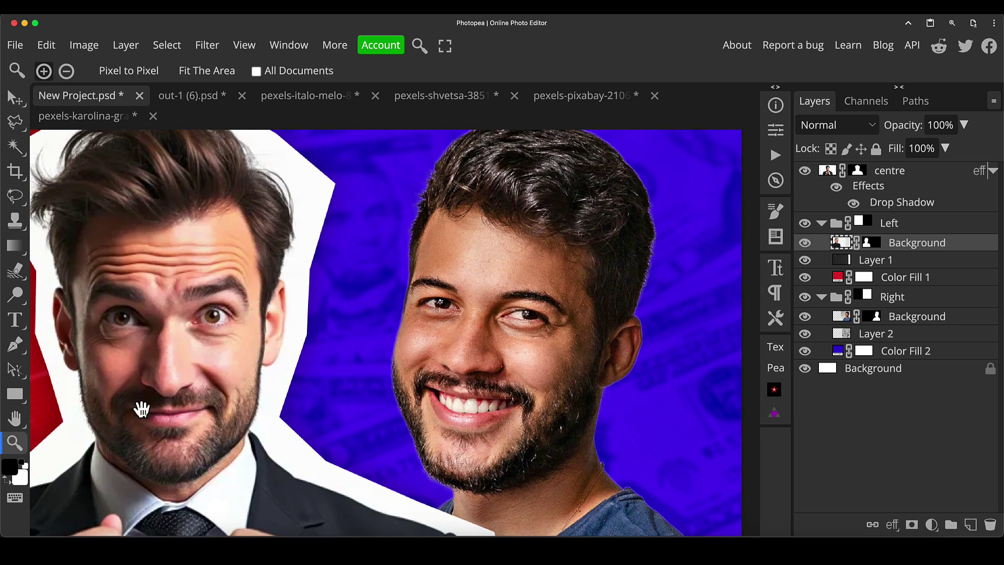
scroll(332, 291, down, 5)
click(352, 294)
scroll(352, 294, up, 2)
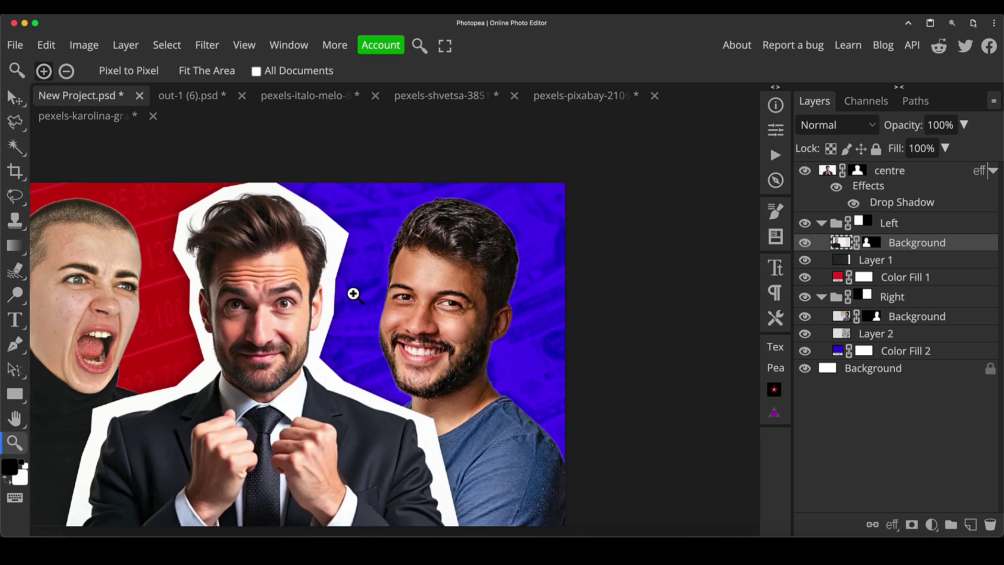
drag(239, 389, 410, 341)
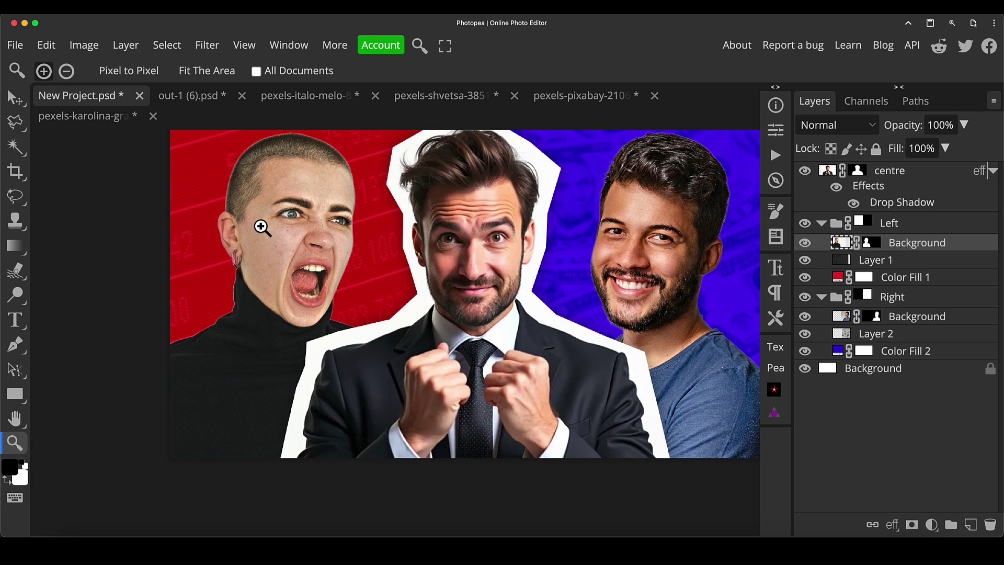
scroll(267, 228, up, 2)
drag(387, 287, 405, 340)
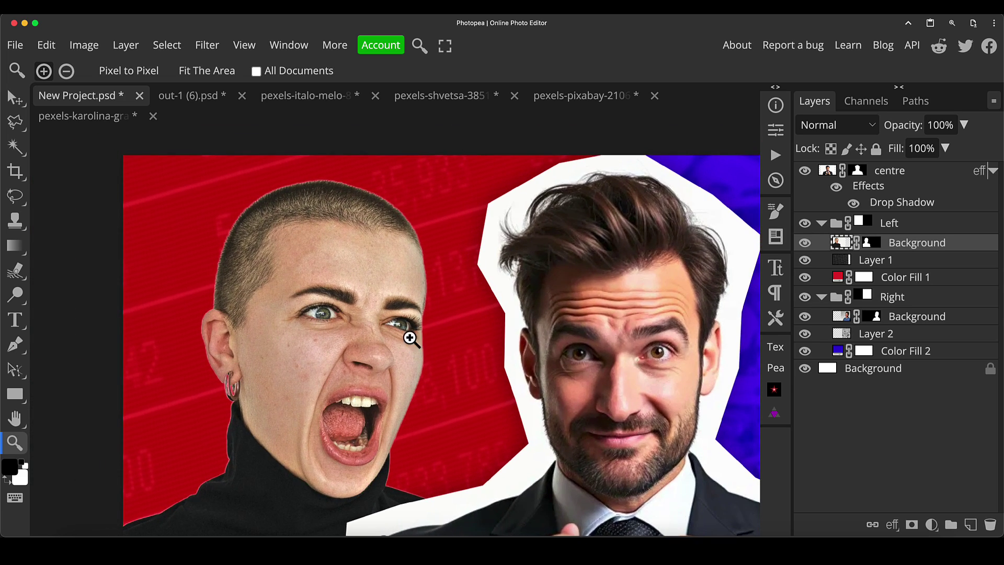
click(873, 244)
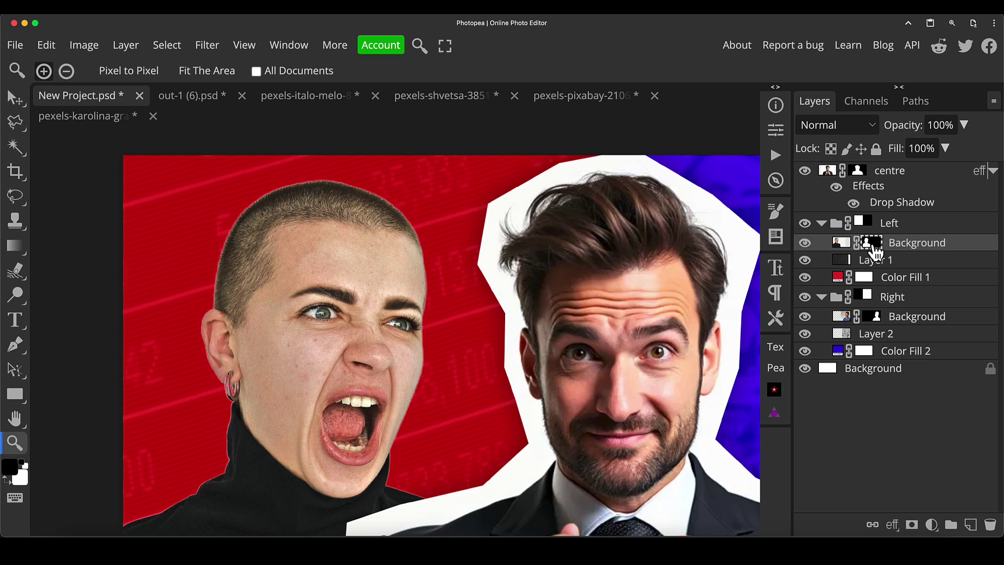
Step: Choose the Smudge tool at 10% strength
right_click(11, 277)
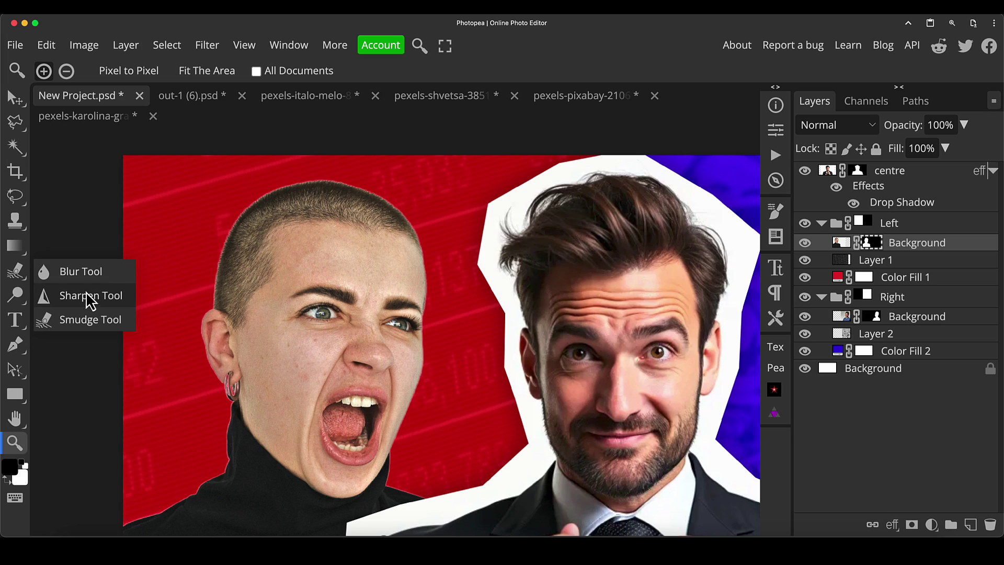
click(91, 320)
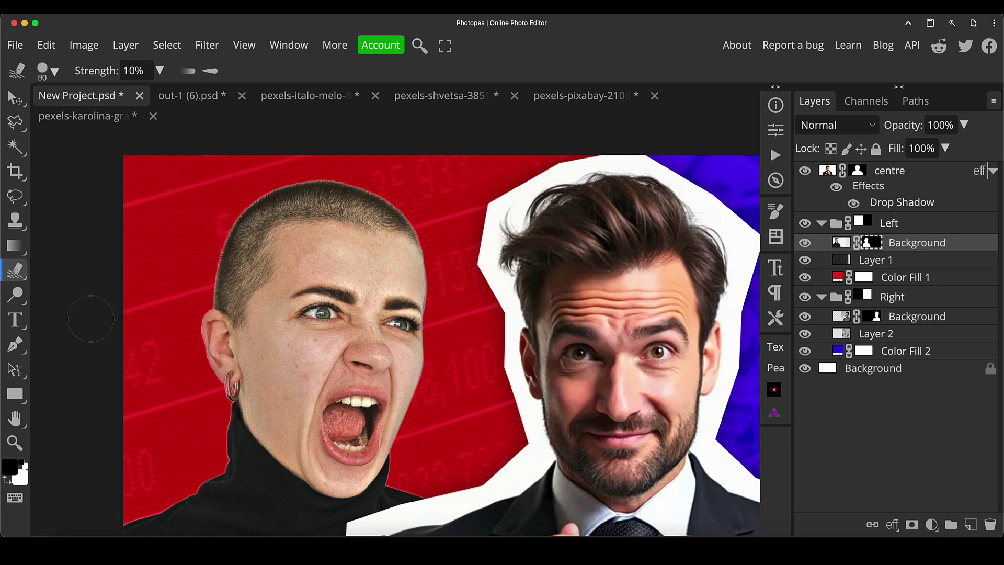
click(135, 70)
Step: Smudge the woman's mask along her hair edge, then shrink the brush
key(z)
click(408, 199)
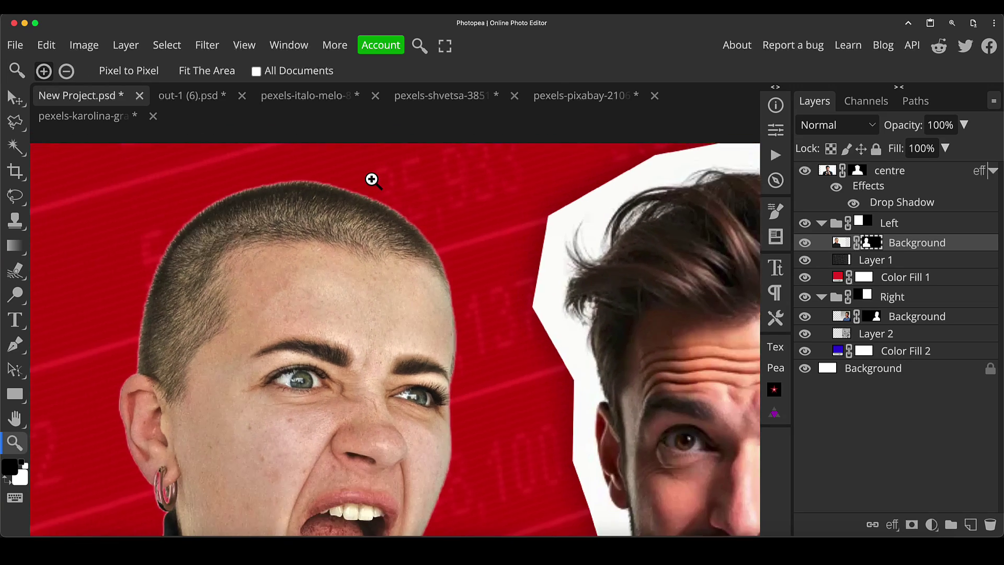
click(16, 271)
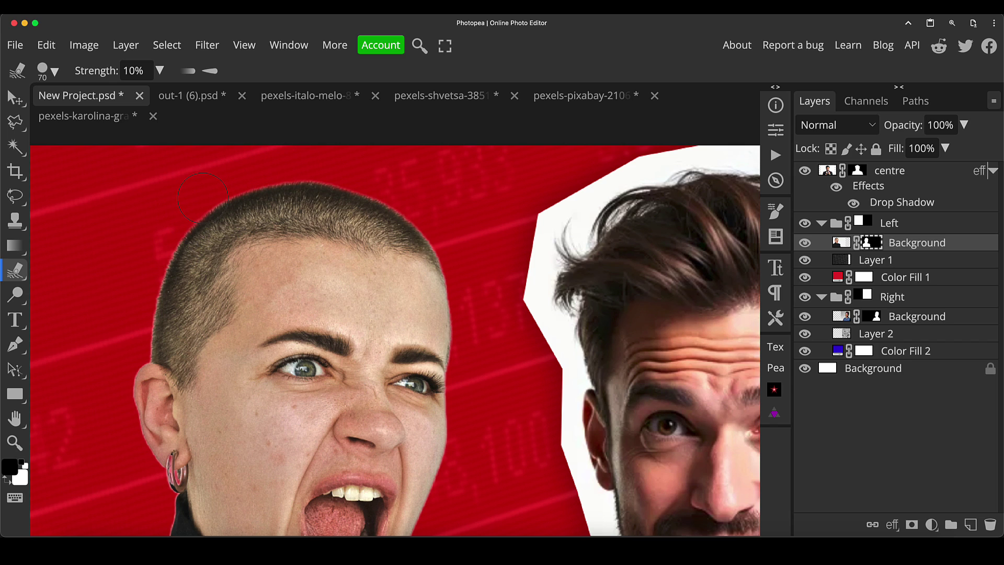
mouse_move(126, 318)
mouse_down()
mouse_move(140, 316)
mouse_move(146, 276)
mouse_up()
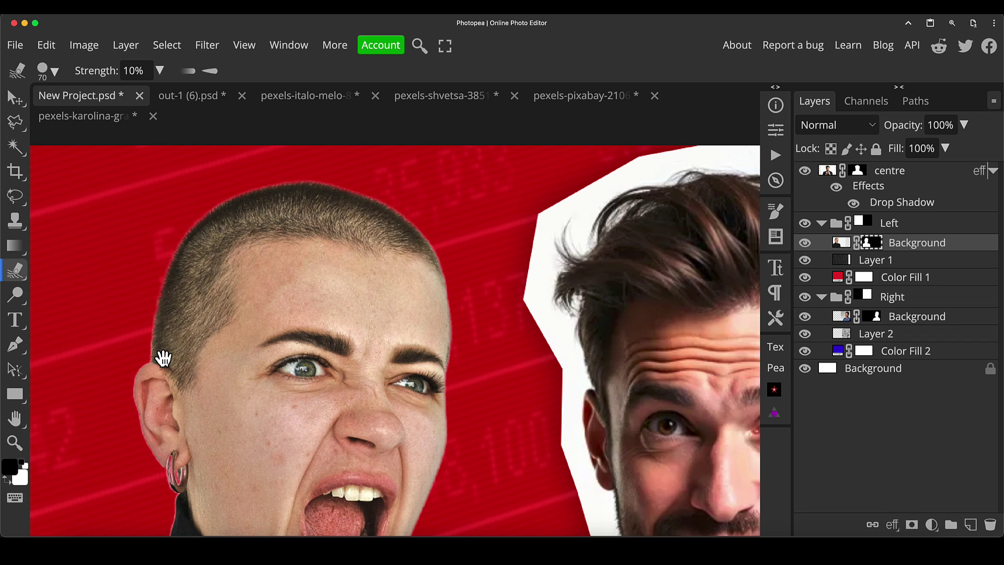
drag(162, 354, 314, 236)
key(bracketleft)
key(bracketleft)
key(bracketleft)
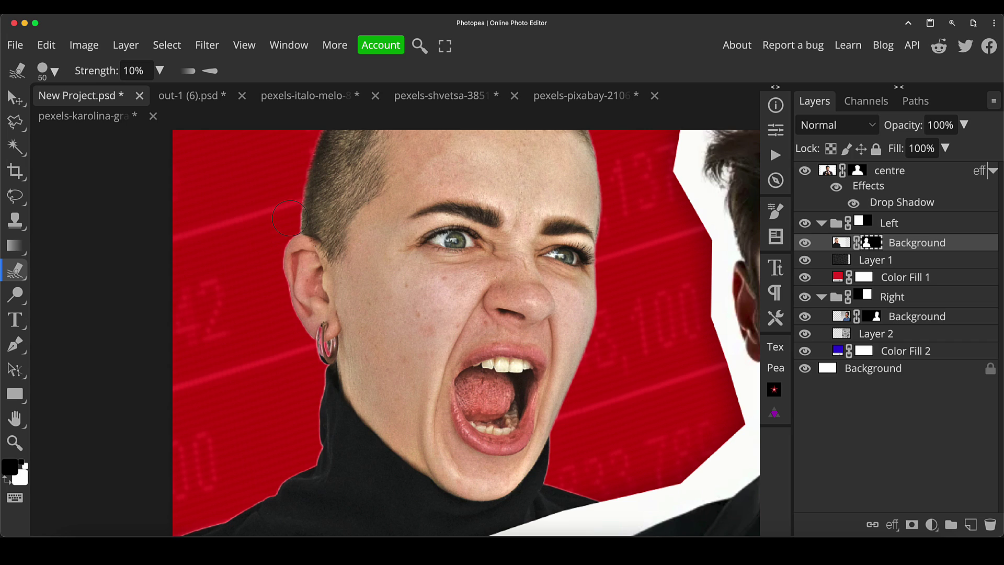